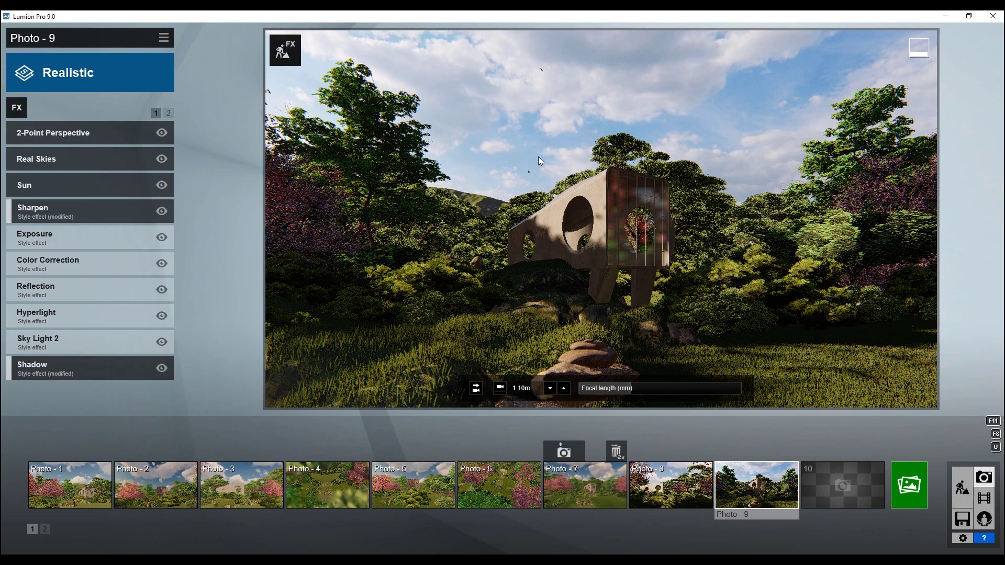
click(961, 488)
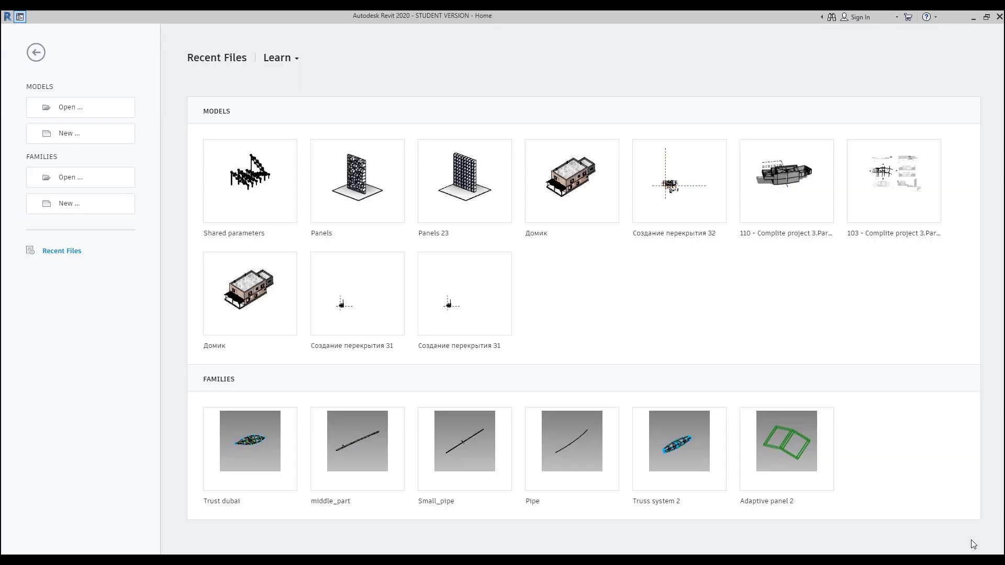
Step: In Revit, create a new family from the Metric Mass template in the Conceptual Mass folder
click(58, 215)
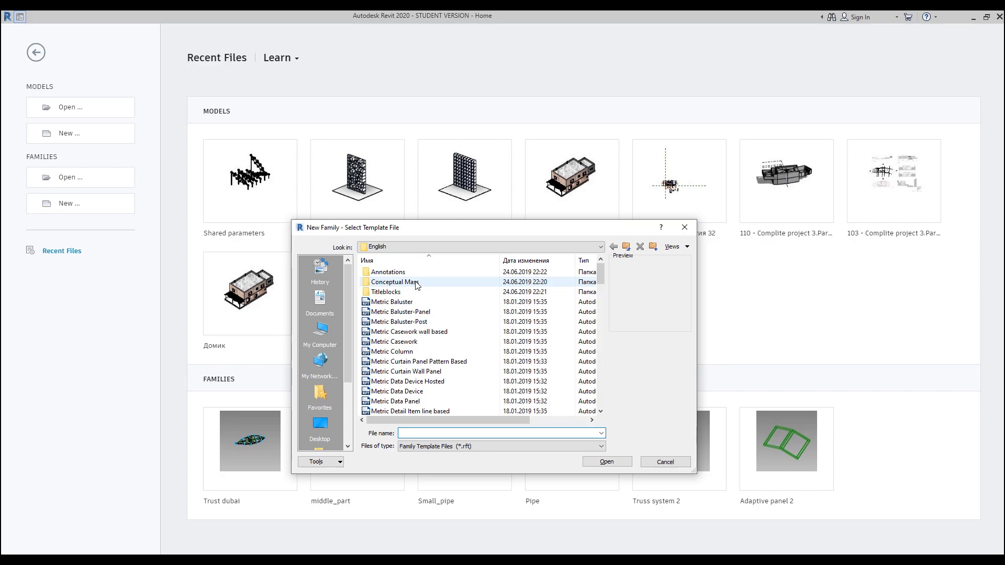
click(416, 283)
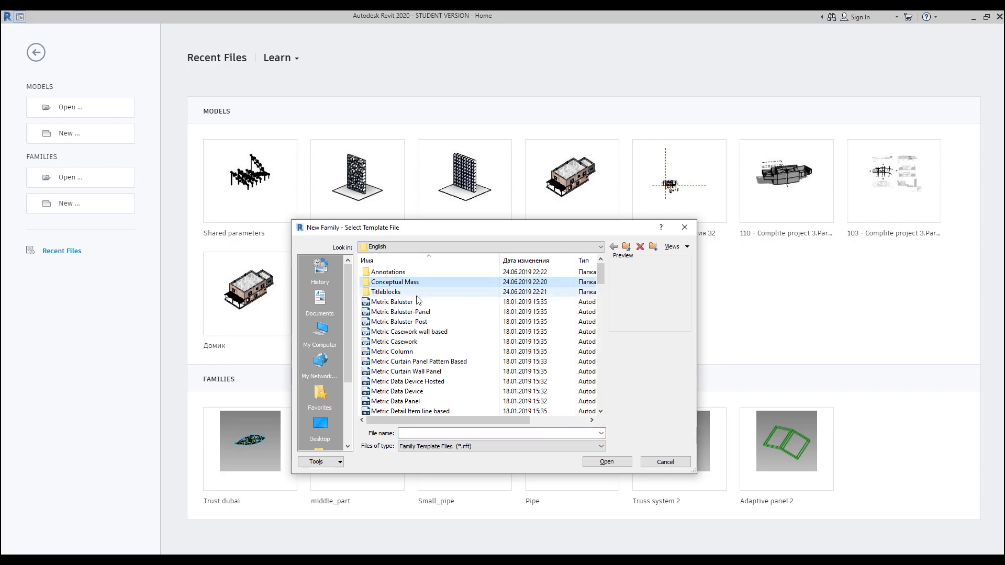
double_click(366, 283)
click(388, 272)
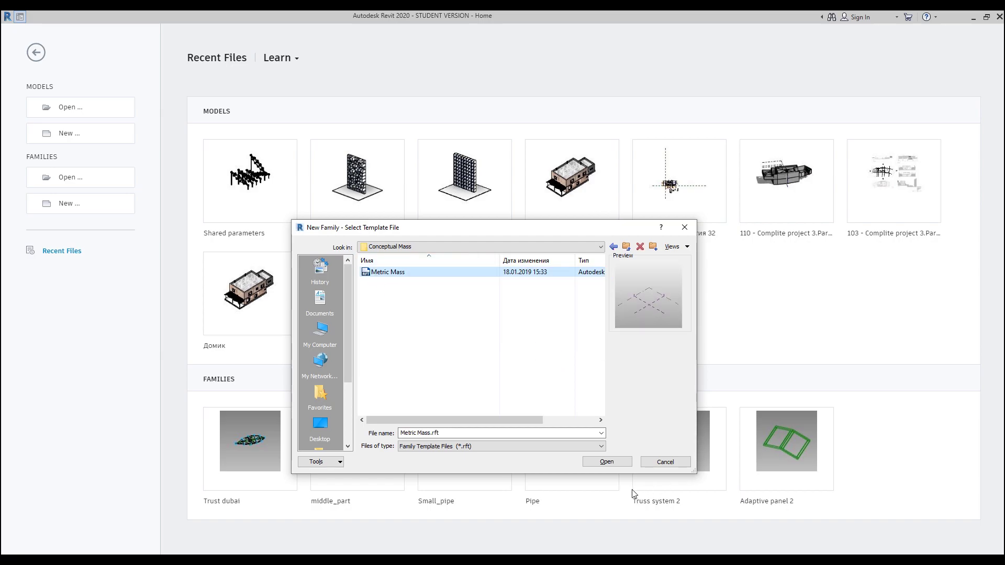
click(607, 462)
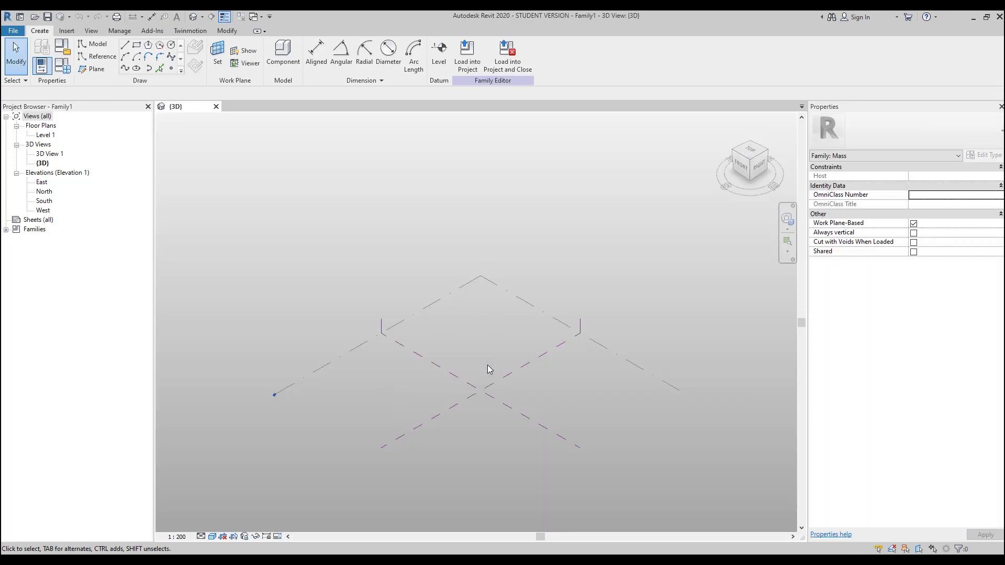
Step: Examine the default Center (Front/Back) and Center (Left/Right) reference planes in the 3D view
shift+middle_drag(431, 275, 391, 367)
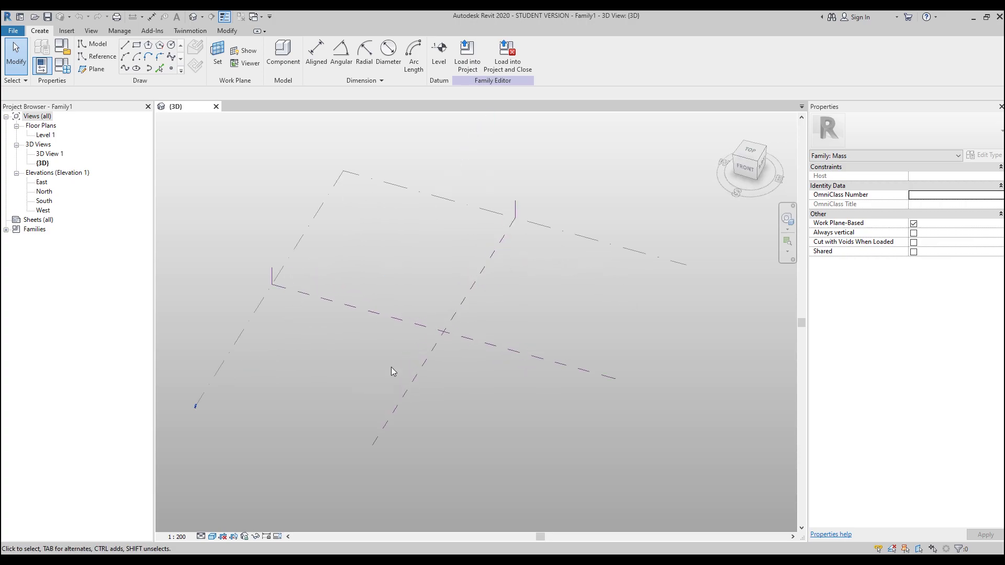
click(379, 318)
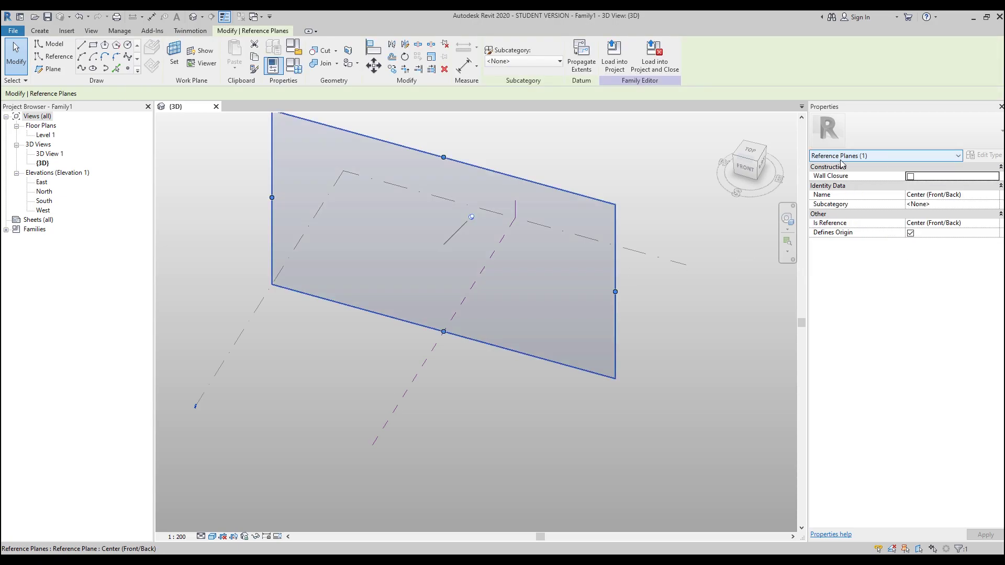
click(417, 376)
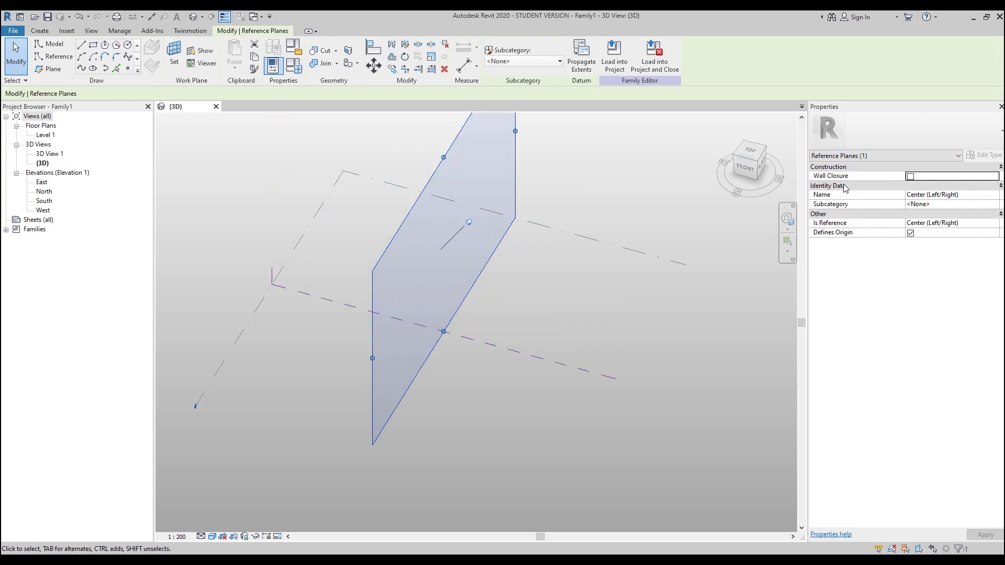
click(573, 326)
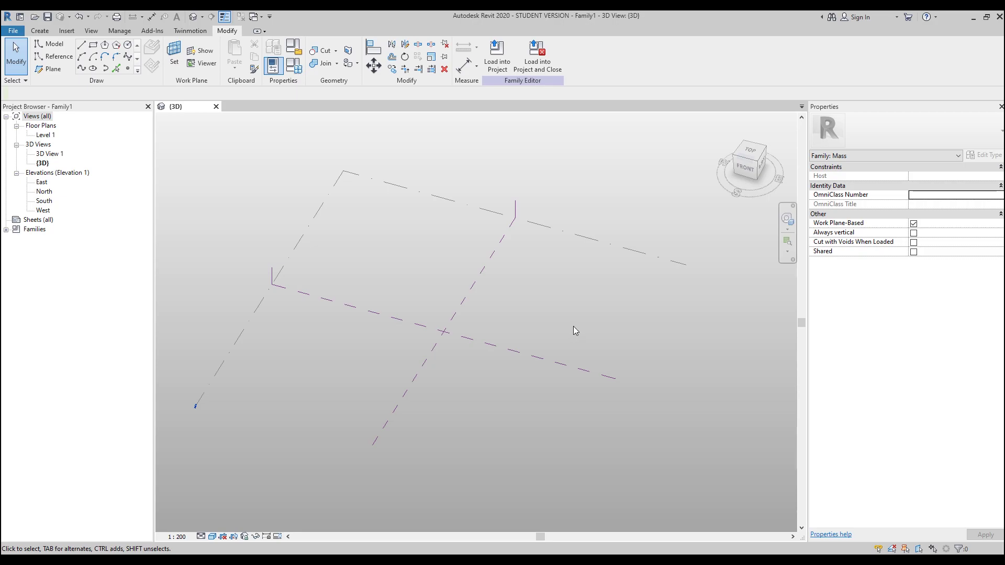
Step: On the Level 1 plan, draw vertical reference planes about 23,400 mm left and 22,000 mm right of the center plane
double_click(50, 135)
scroll(492, 272, up, 2)
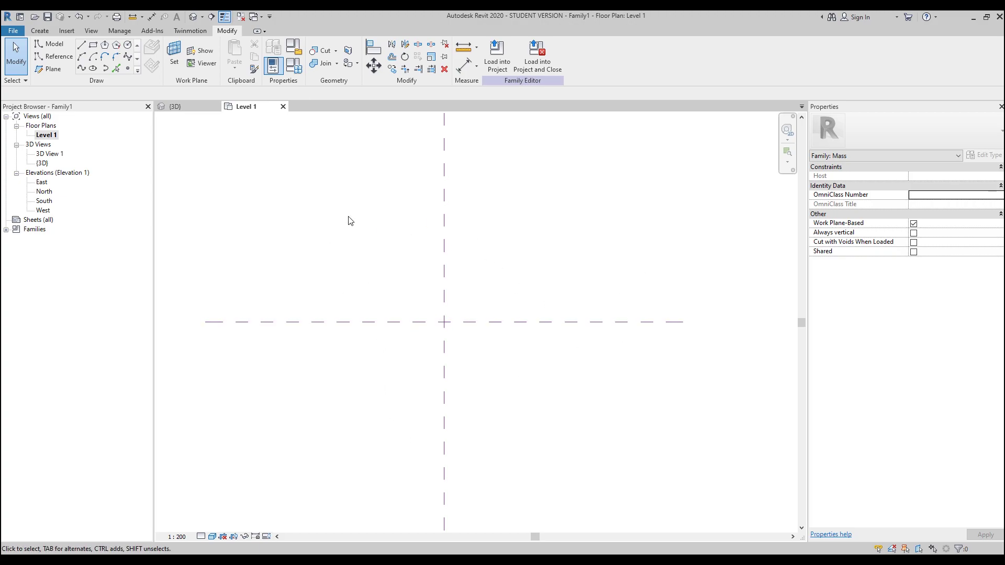
click(53, 70)
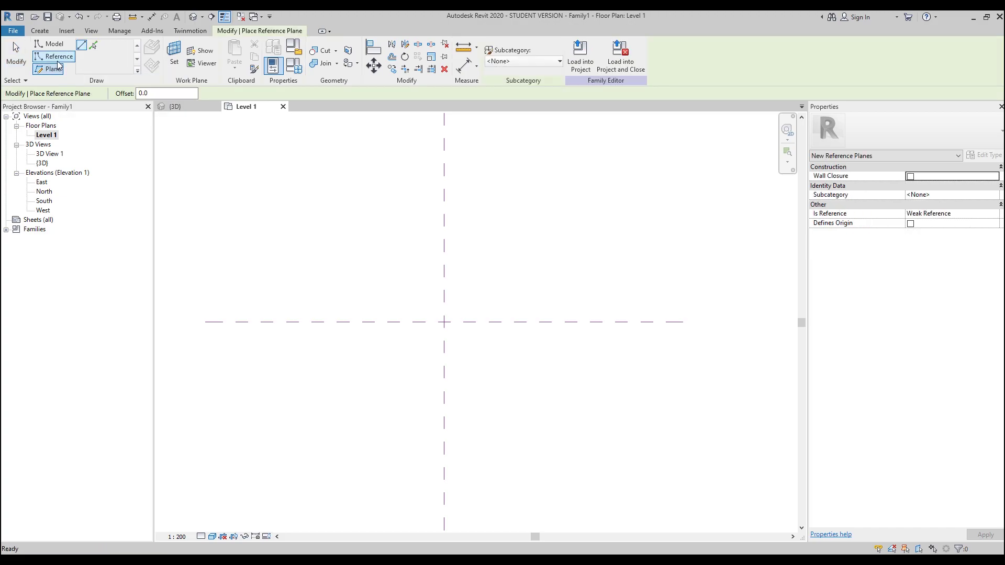
click(329, 248)
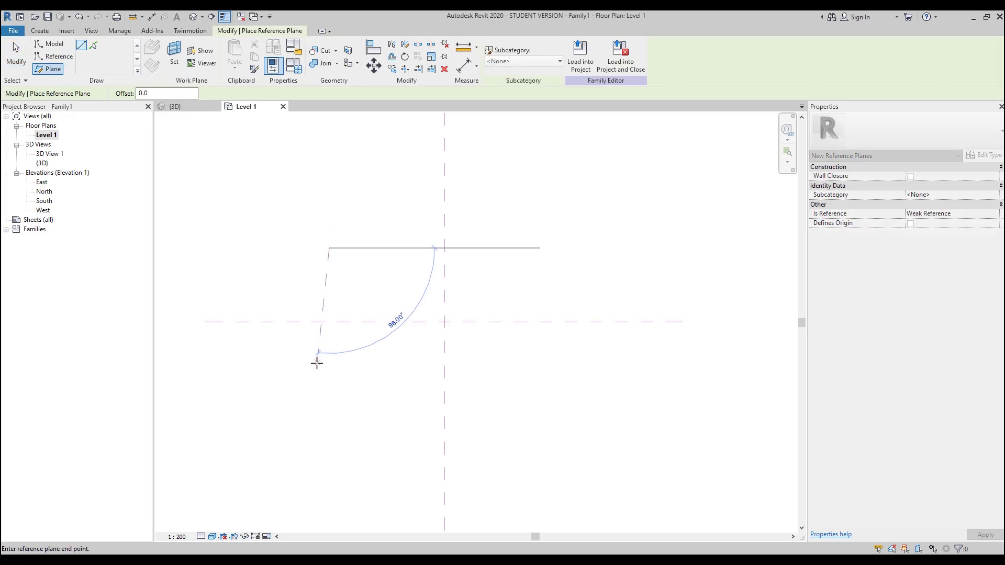
click(329, 399)
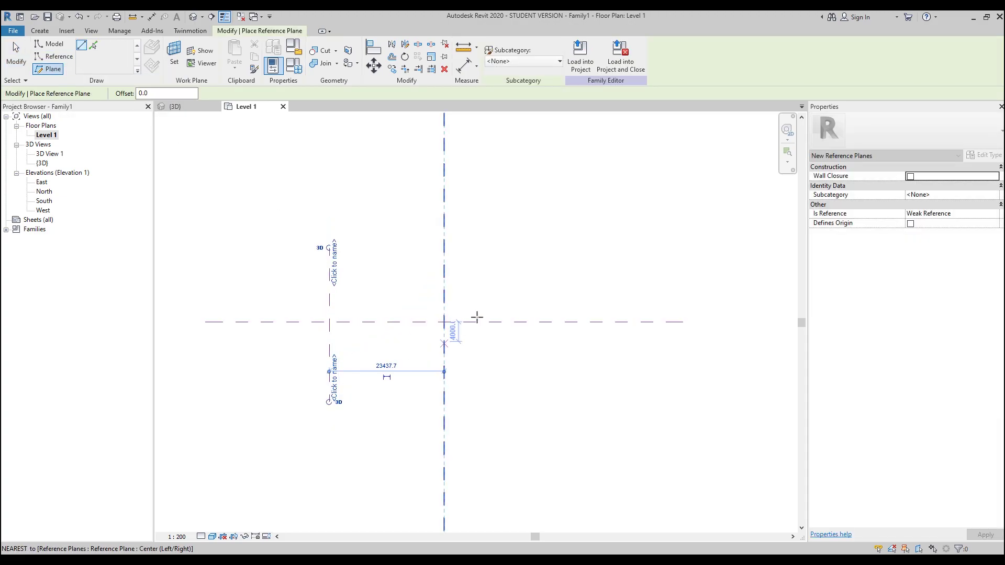
click(552, 247)
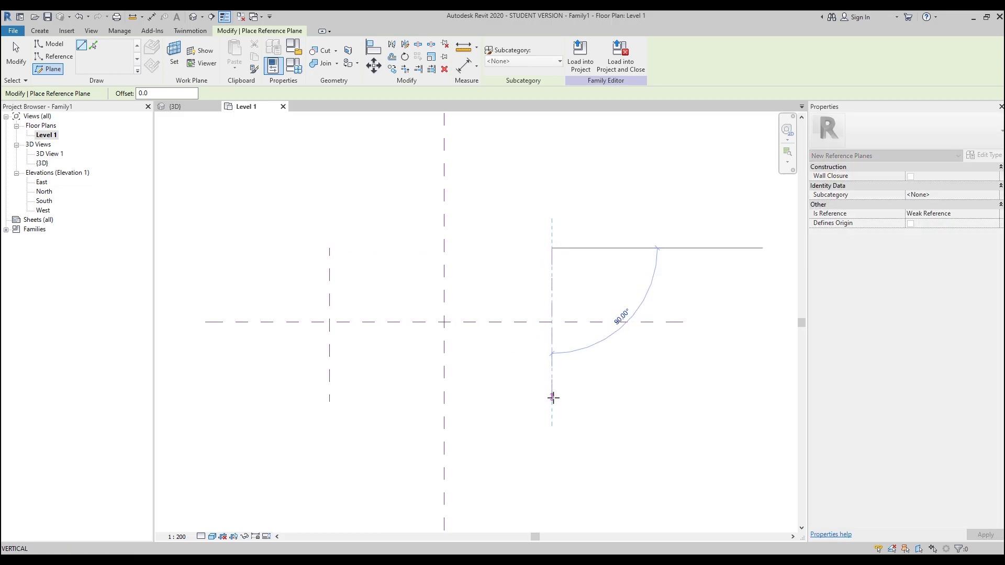
click(553, 399)
key(Escape)
key(Escape)
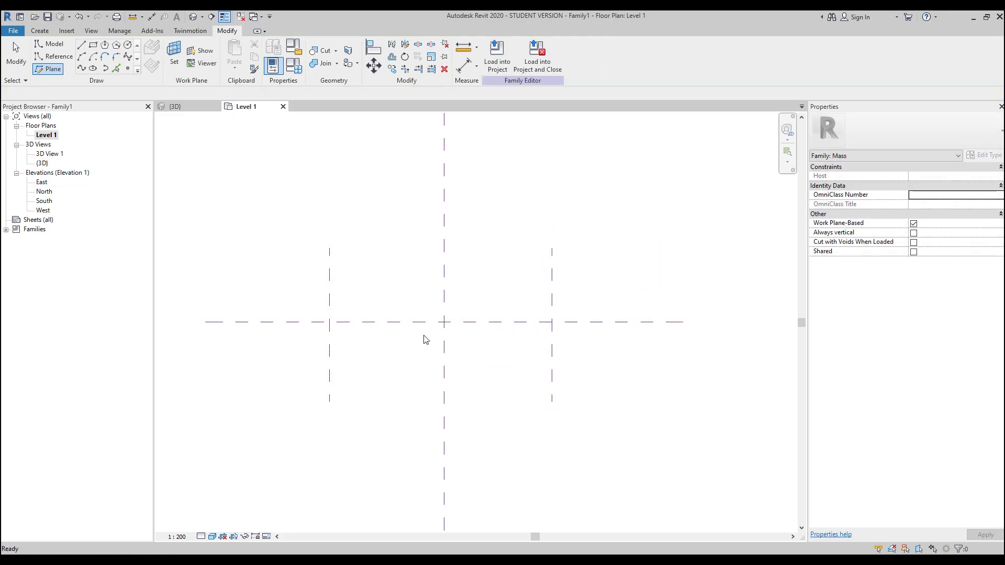
Step: In the 3D view, extend the reference plane right of the center outward at both of its ends
click(175, 106)
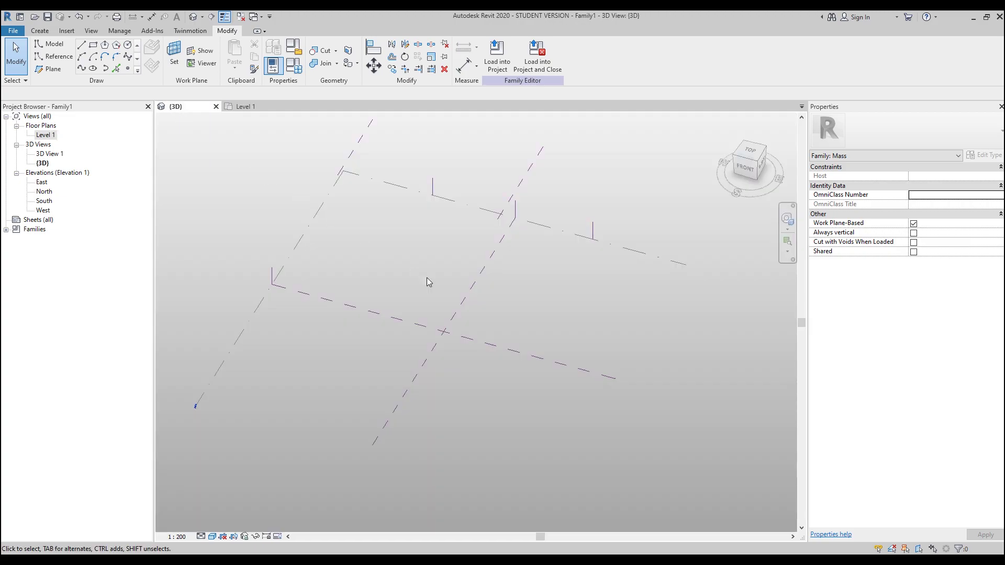
shift+middle_drag(567, 325, 485, 211)
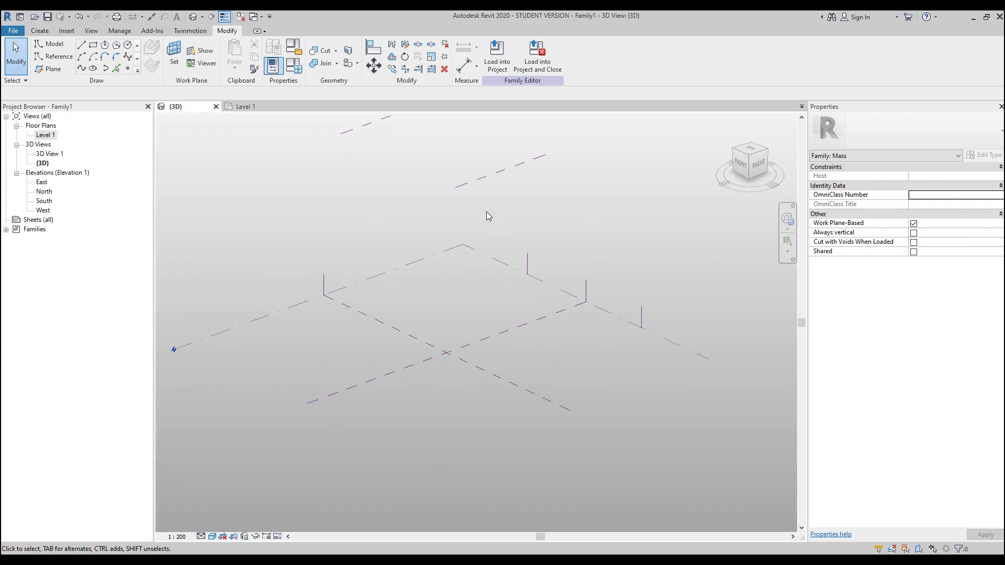
click(481, 184)
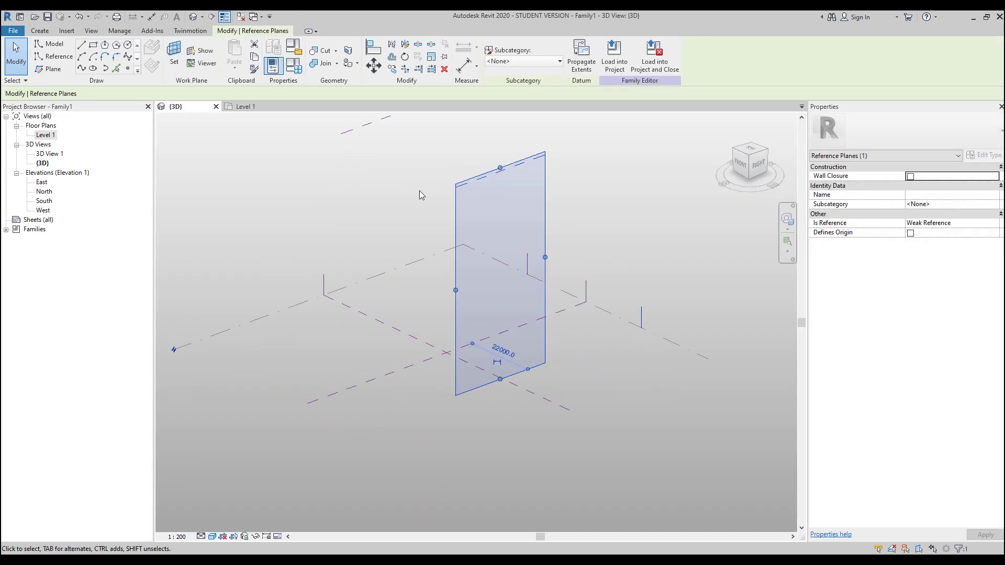
shift+middle_drag(392, 165, 510, 219)
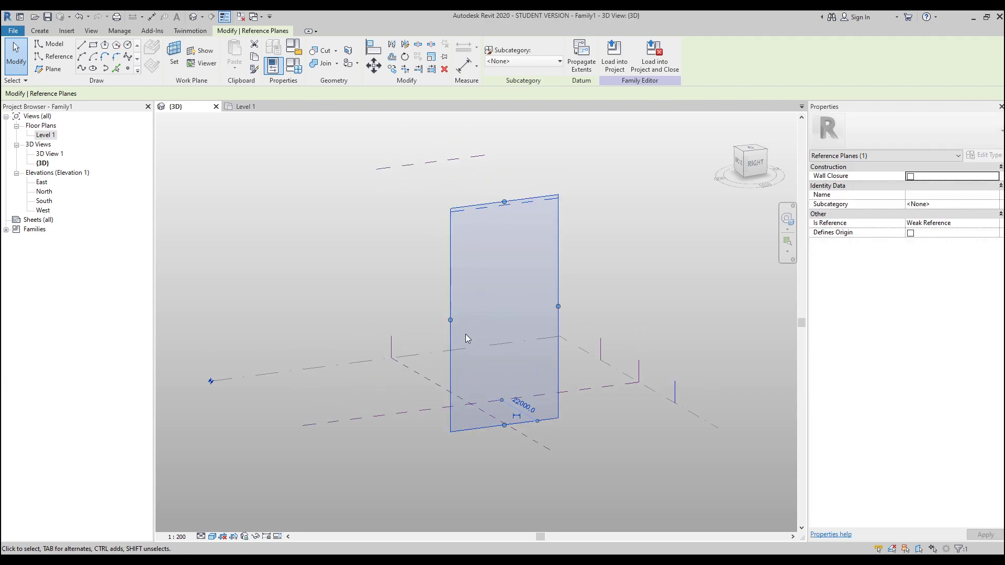
drag(450, 320, 323, 336)
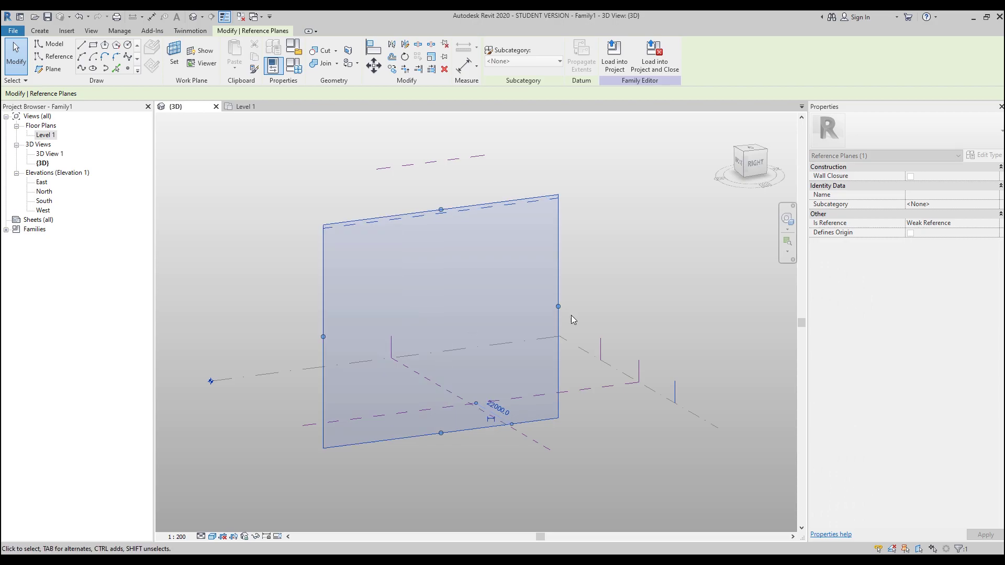
drag(559, 307, 681, 290)
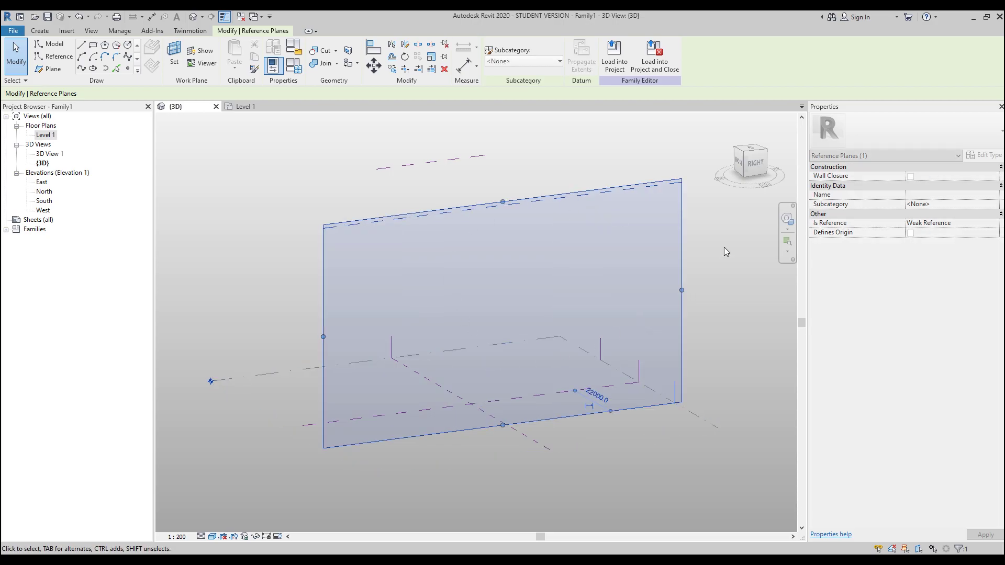
Step: Inspect the Center (Left/Right) reference plane beside the extended one, leaving nothing selected
shift+middle_drag(406, 321, 391, 404)
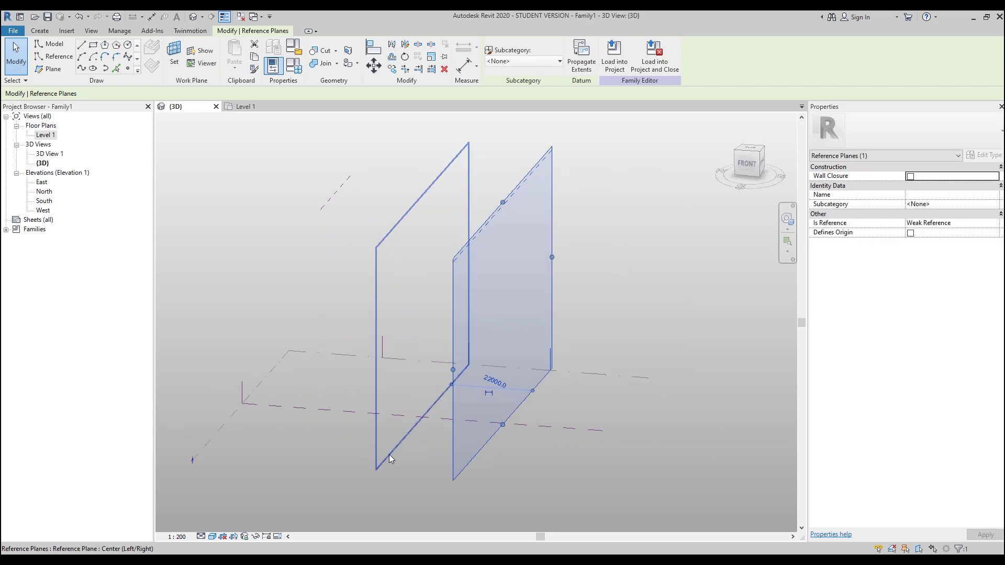
click(388, 454)
ctrl+drag(379, 292, 457, 299)
click(381, 388)
shift+middle_drag(552, 340, 536, 325)
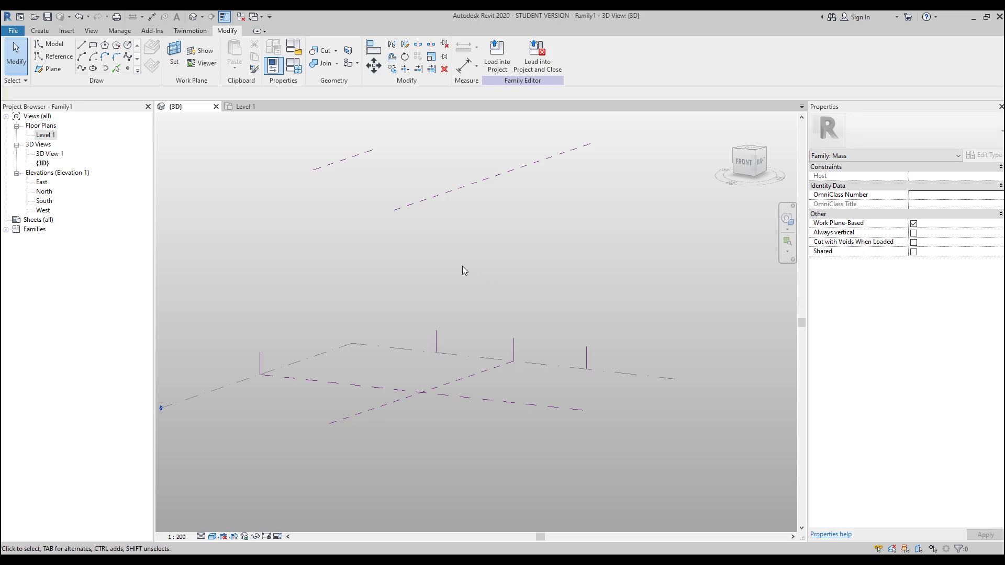
Step: Set the extended reference plane right of the center as the work plane and show it
click(175, 62)
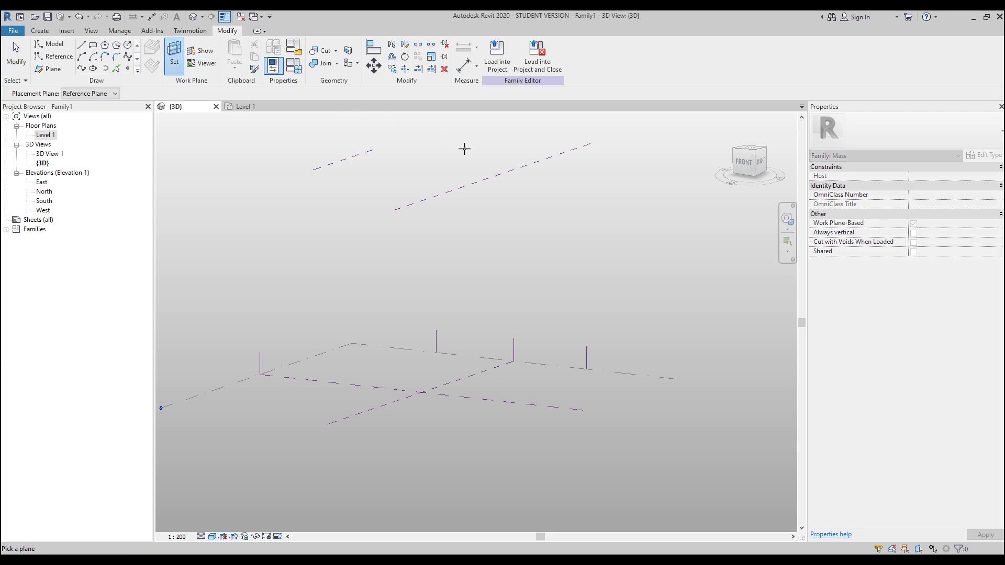
click(480, 180)
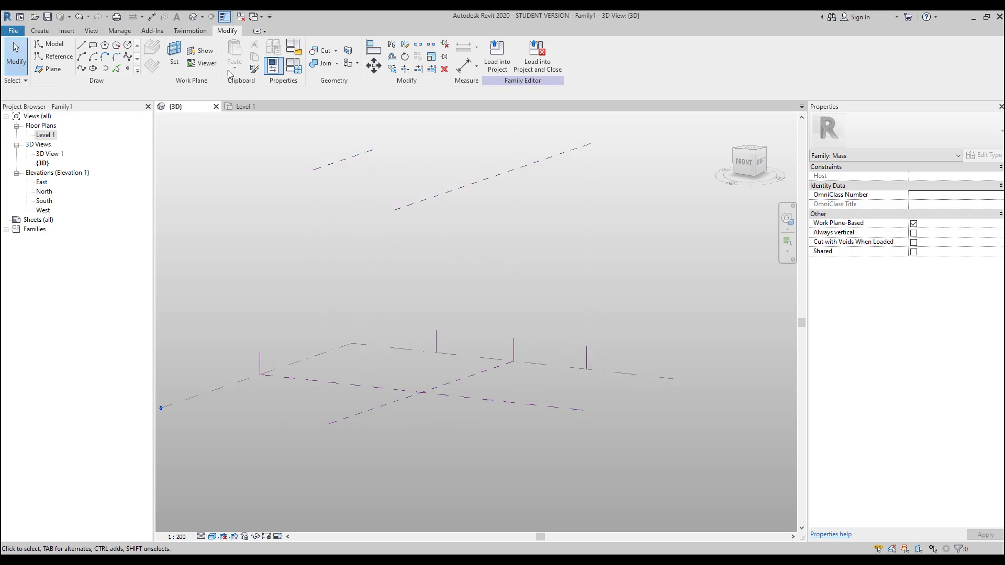
click(174, 52)
click(523, 168)
click(206, 51)
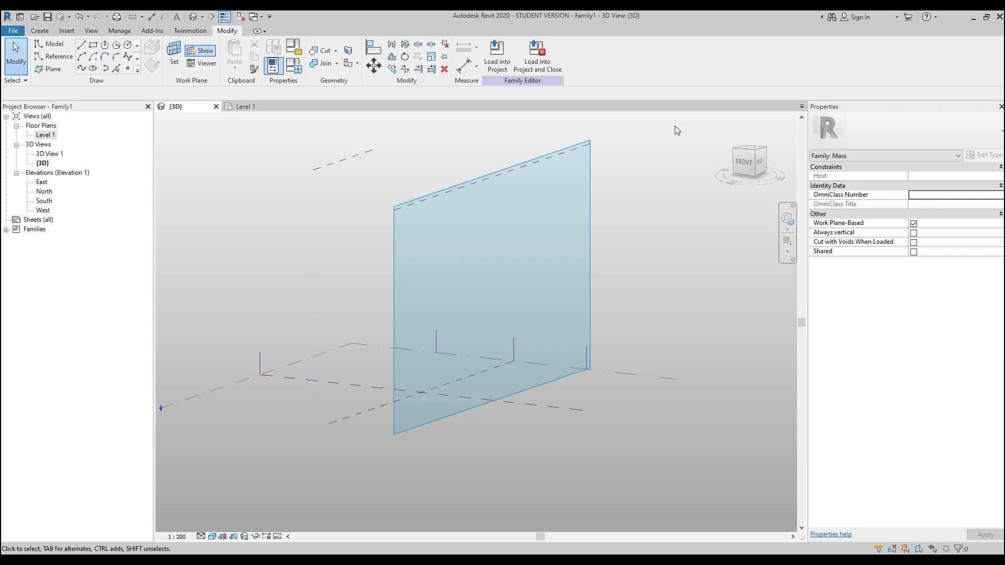
Step: From the Right view, draw a model-line rectangle on the plane's base, from about 9,700 mm left to 11,300 mm right of the center line
click(760, 165)
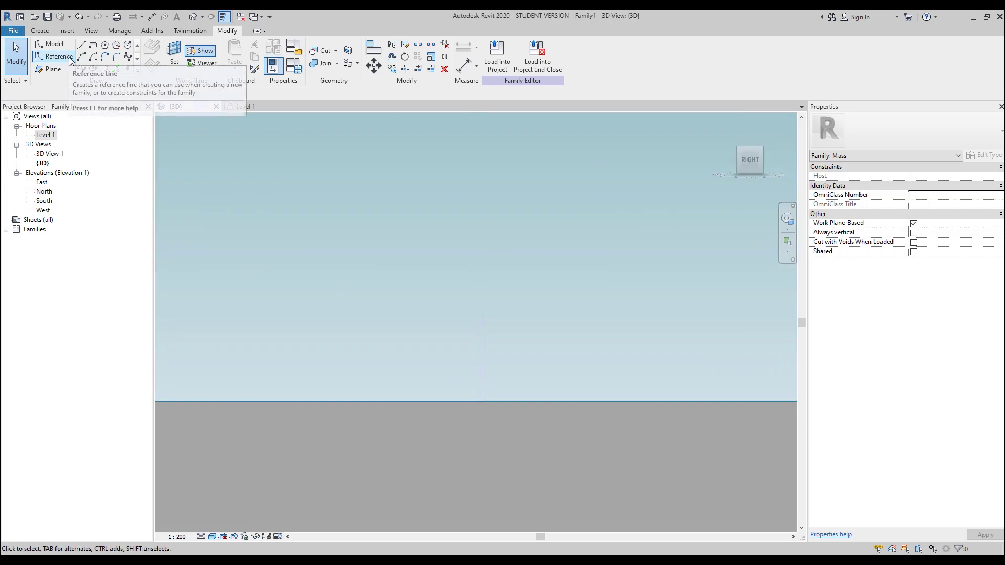
click(53, 44)
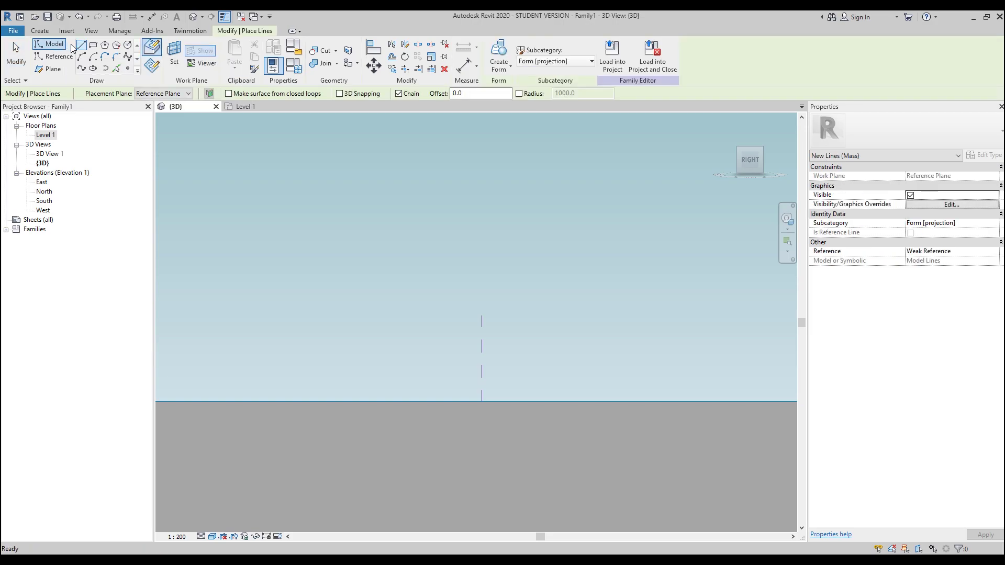
scroll(369, 233, down, 5)
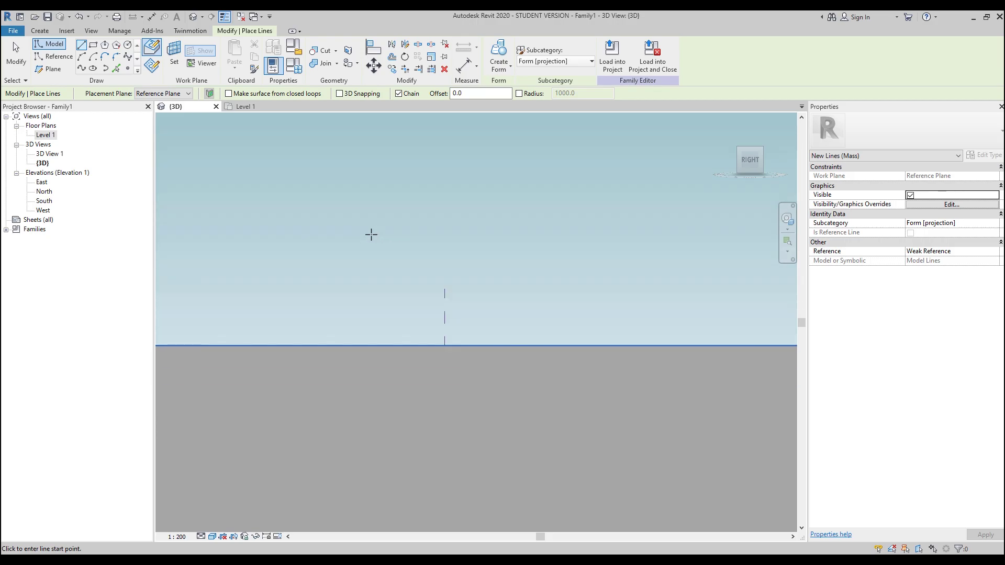
scroll(365, 230, down, 2)
shift+middle_drag(359, 225, 420, 285)
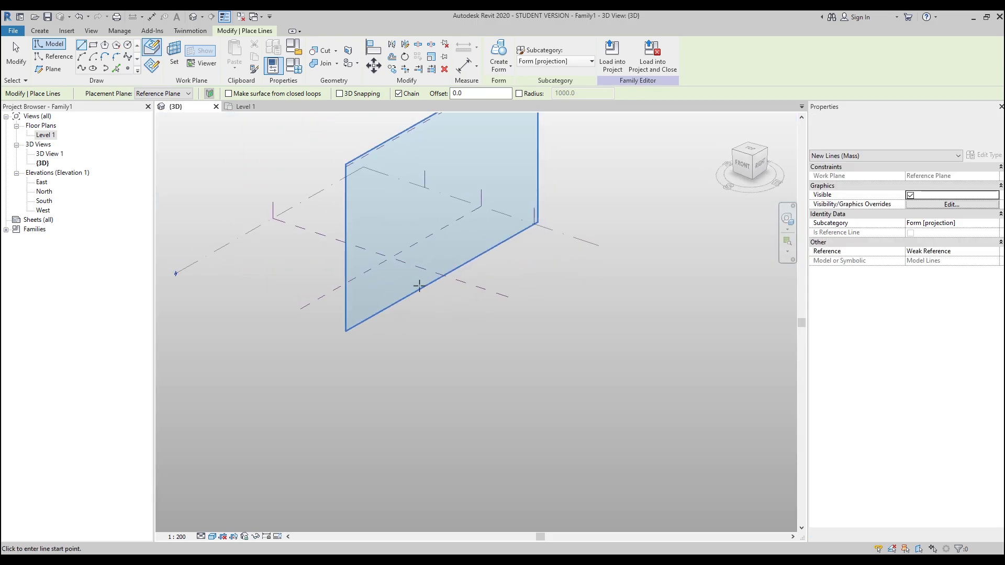
shift+middle_drag(489, 251, 335, 259)
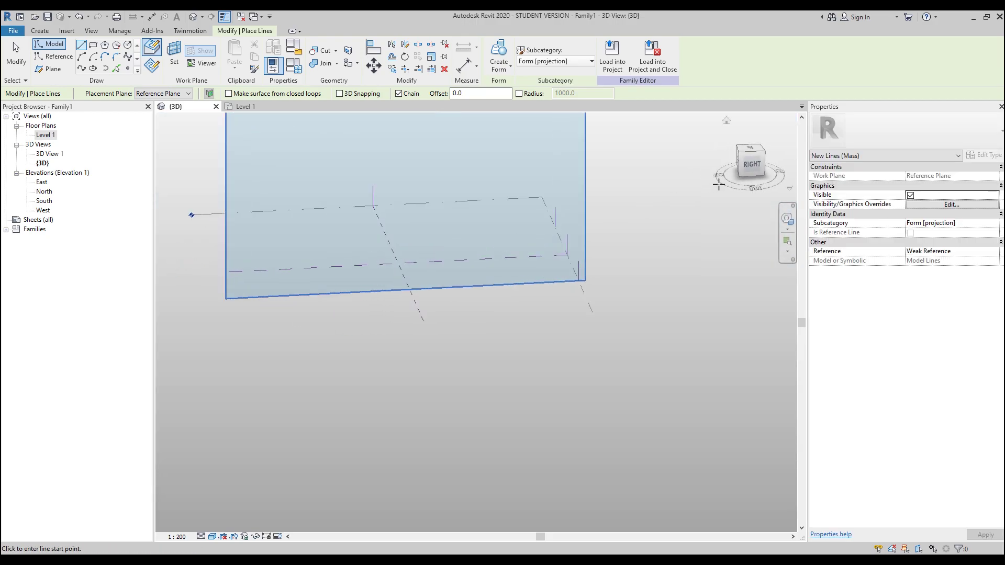
click(758, 168)
middle_drag(393, 204, 510, 406)
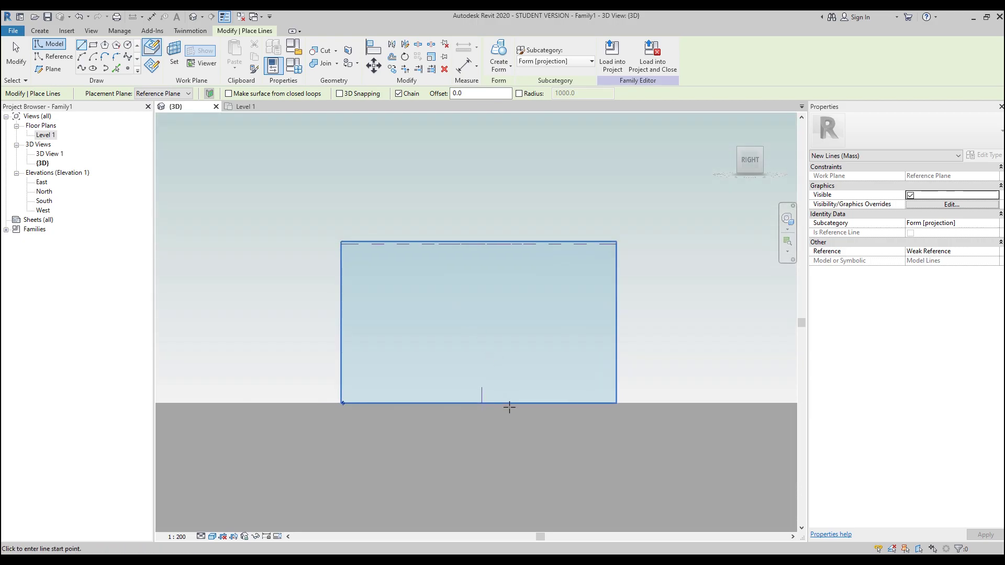
scroll(461, 401, up, 3)
scroll(430, 398, up, 2)
click(93, 45)
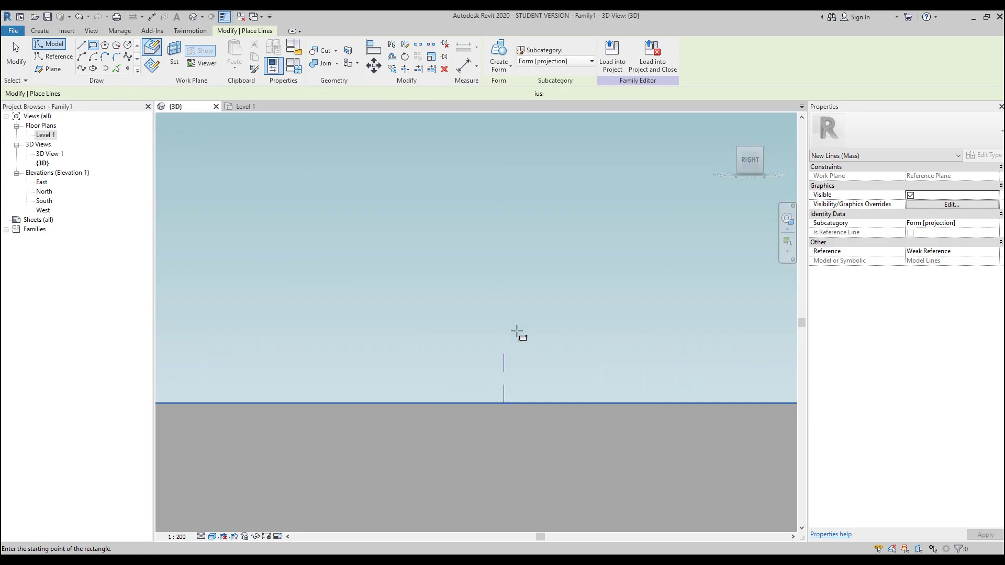
click(425, 403)
click(595, 265)
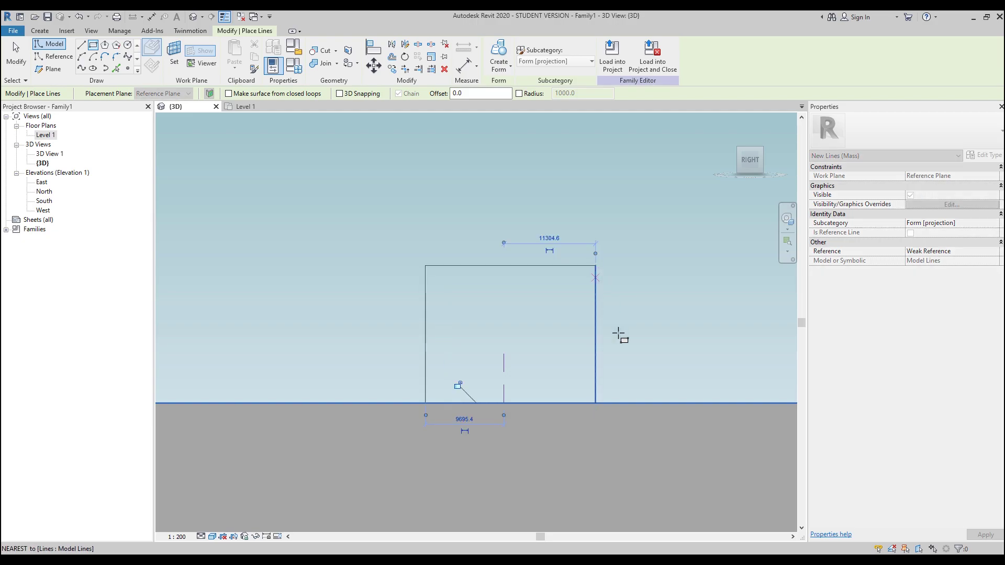
key(Escape)
key(Escape)
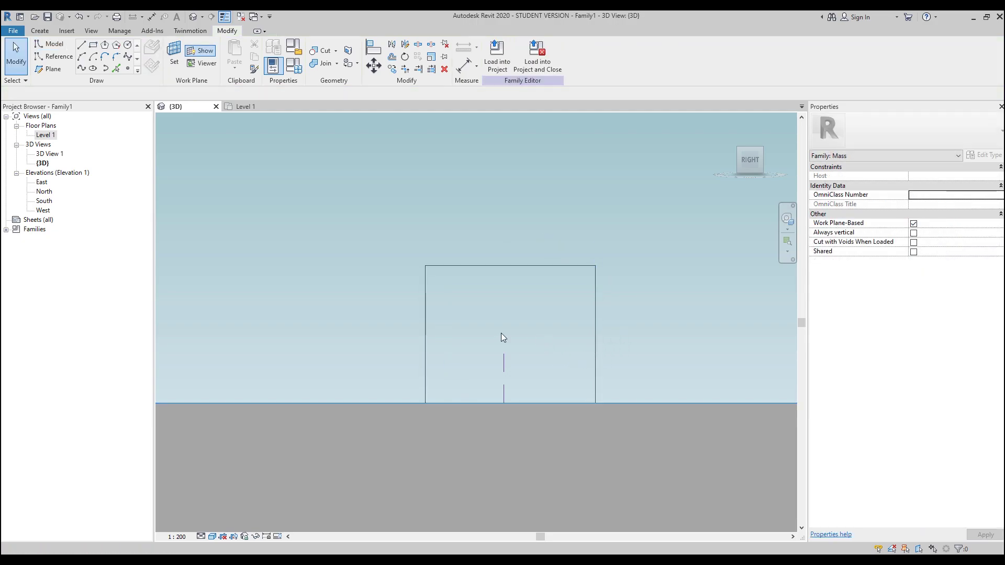
Step: Centre the rectangle on the center line with an equalized aligned dimension between its vertical sides and the line, and delete the dimension
key(d)
key(i)
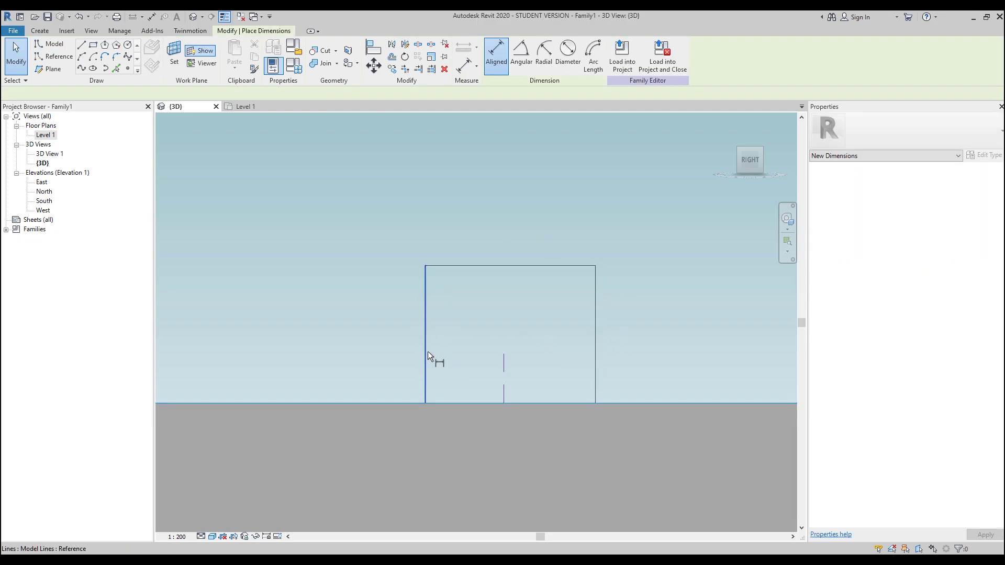
click(436, 356)
click(503, 361)
click(595, 358)
click(554, 230)
click(507, 209)
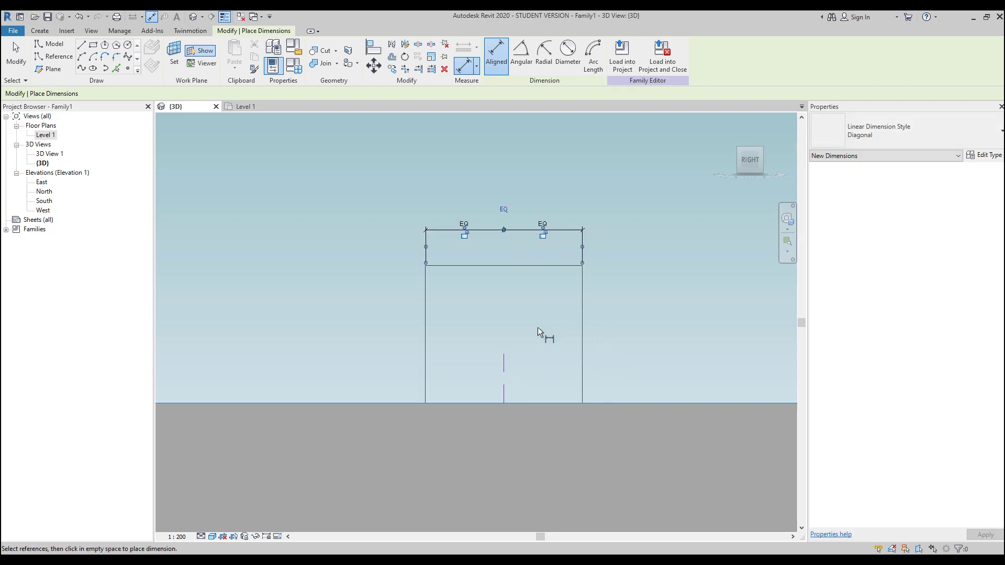
key(Escape)
key(Escape)
click(497, 231)
key(Delete)
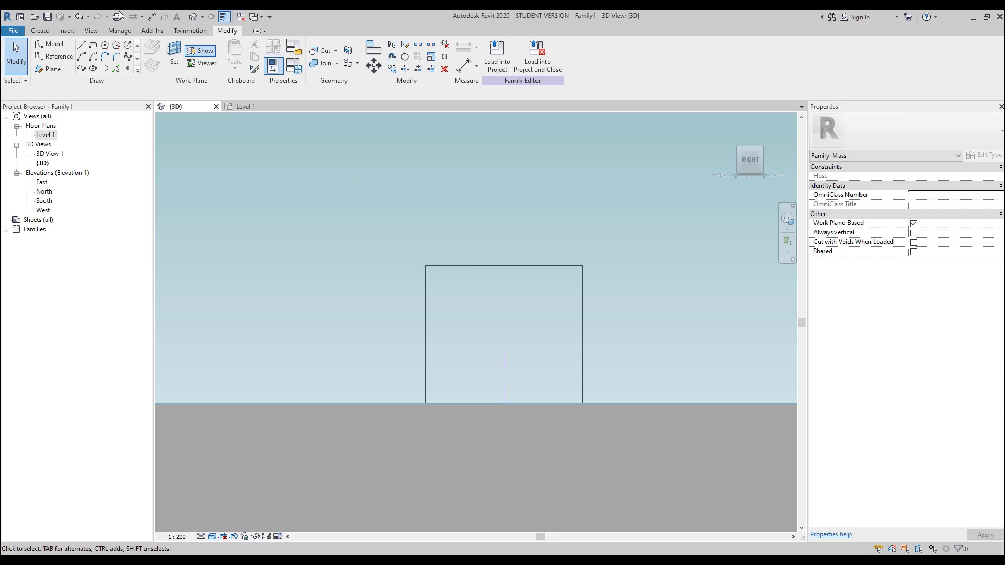
click(104, 57)
click(425, 267)
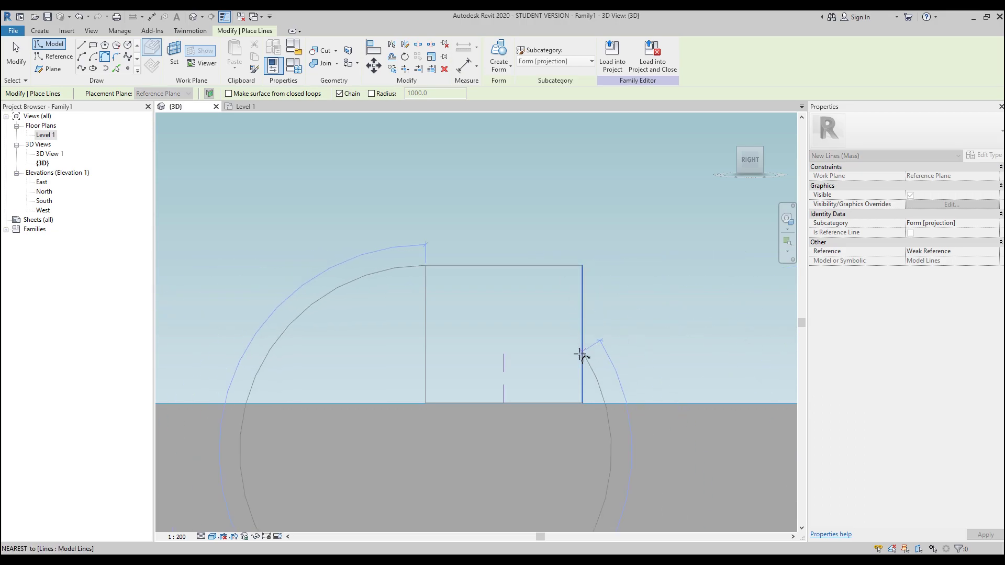
key(Escape)
key(Escape)
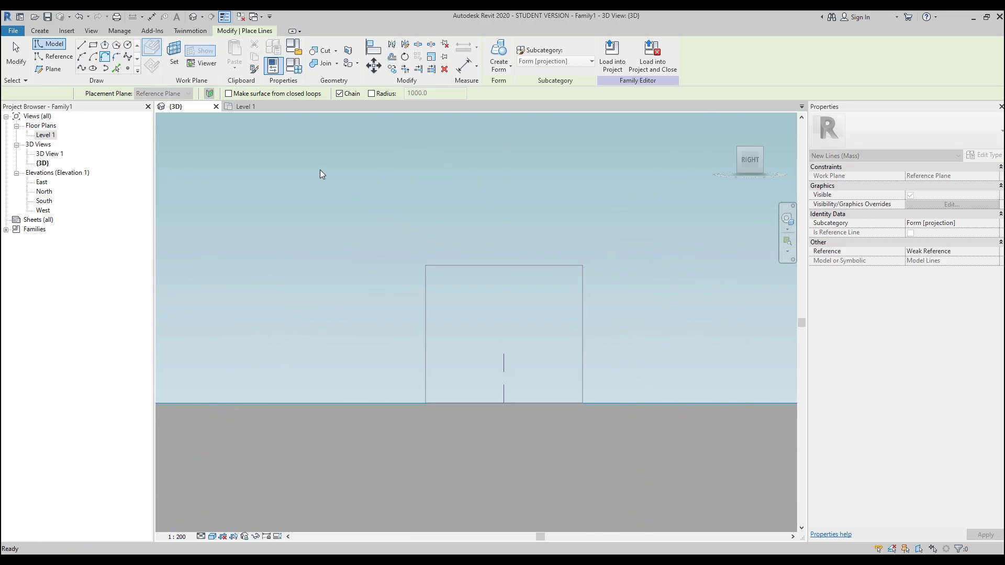
Step: Fillet the two upper corners of the rectangle with a fixed radius of 1000 mm
click(372, 94)
click(427, 289)
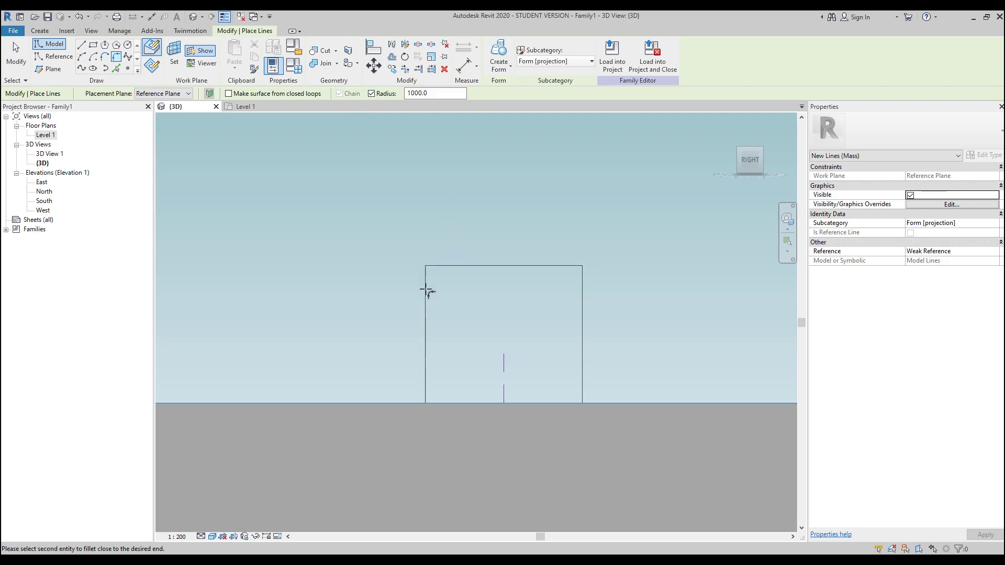
click(460, 278)
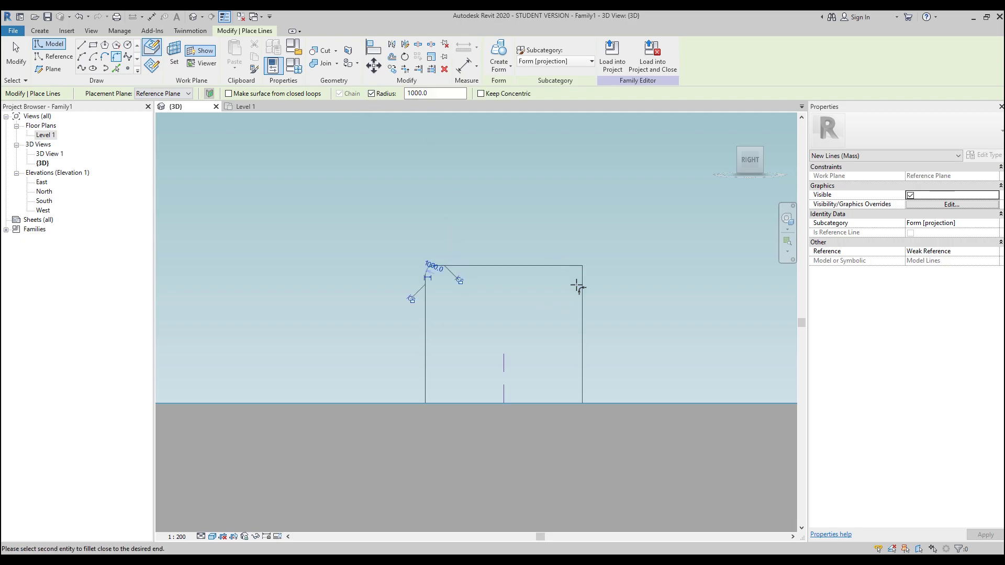
scroll(552, 293, up, 3)
key(Escape)
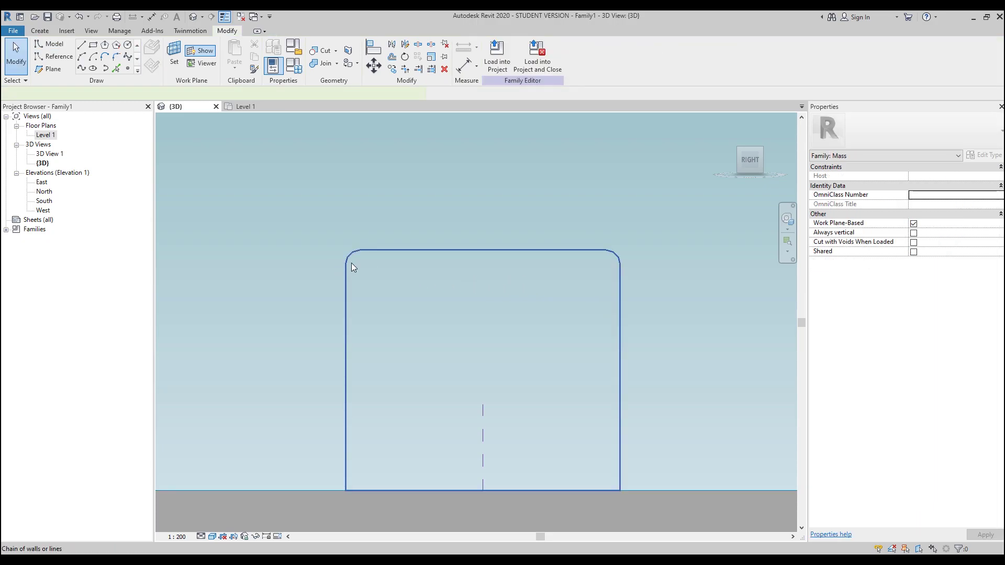
Step: Set the radius of the rectangle's upper-left corner arc to 2000 mm
key(Tab)
click(350, 256)
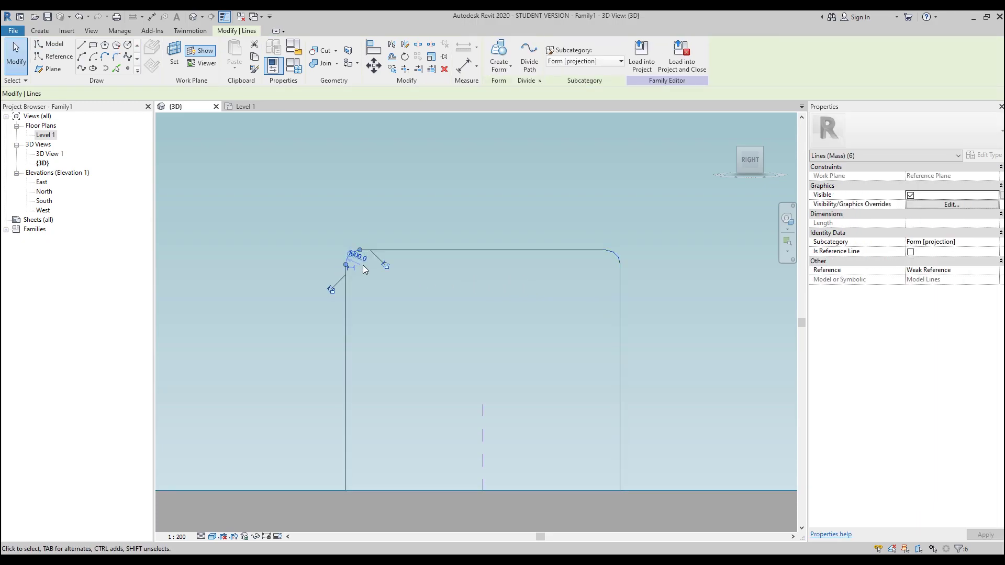
click(356, 257)
text(200)
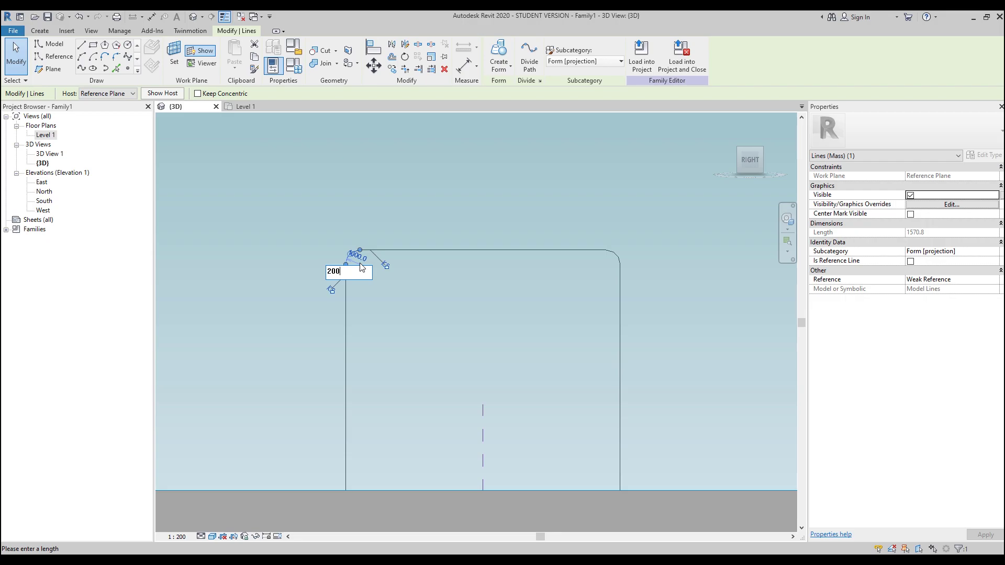
key(Return)
click(360, 245)
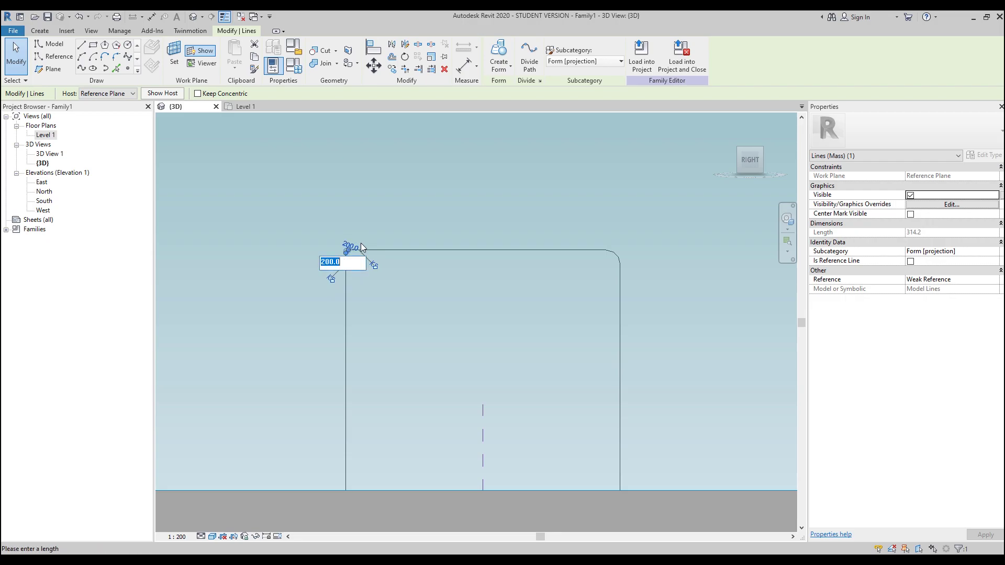
text(0)
key(Return)
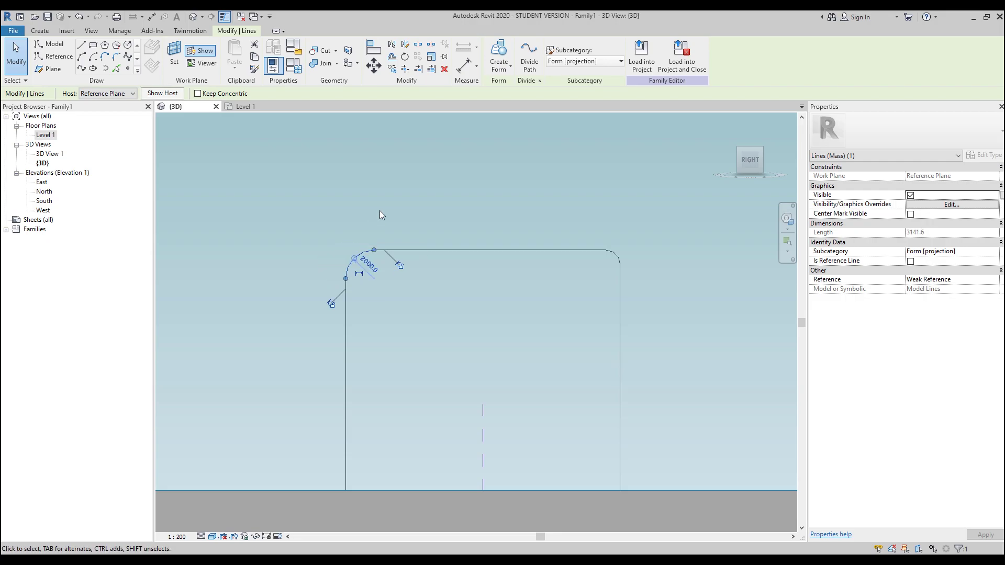
Step: Set the radius of the rectangle's upper-right corner arc to 2000 mm
click(629, 257)
click(613, 255)
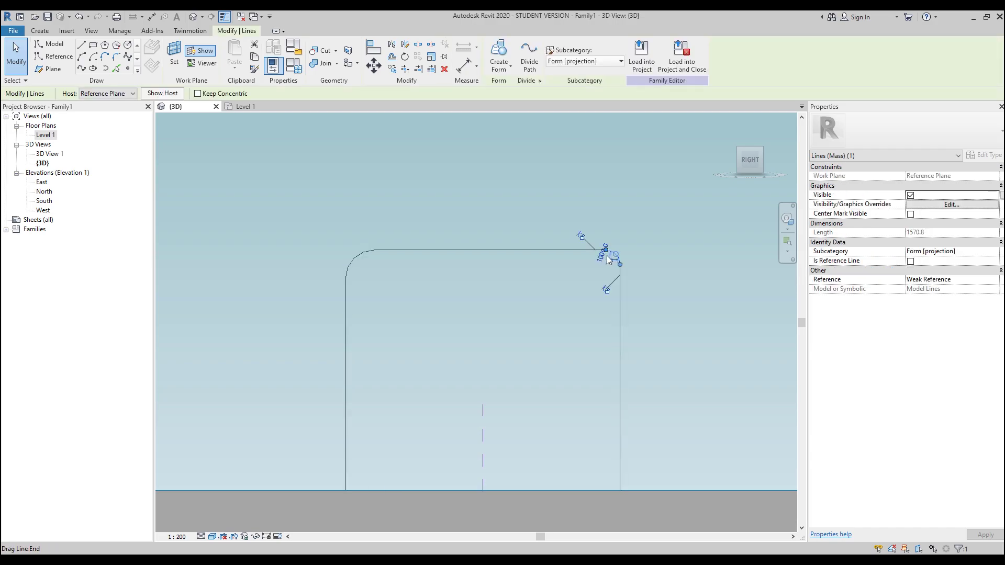
click(607, 256)
text(2000)
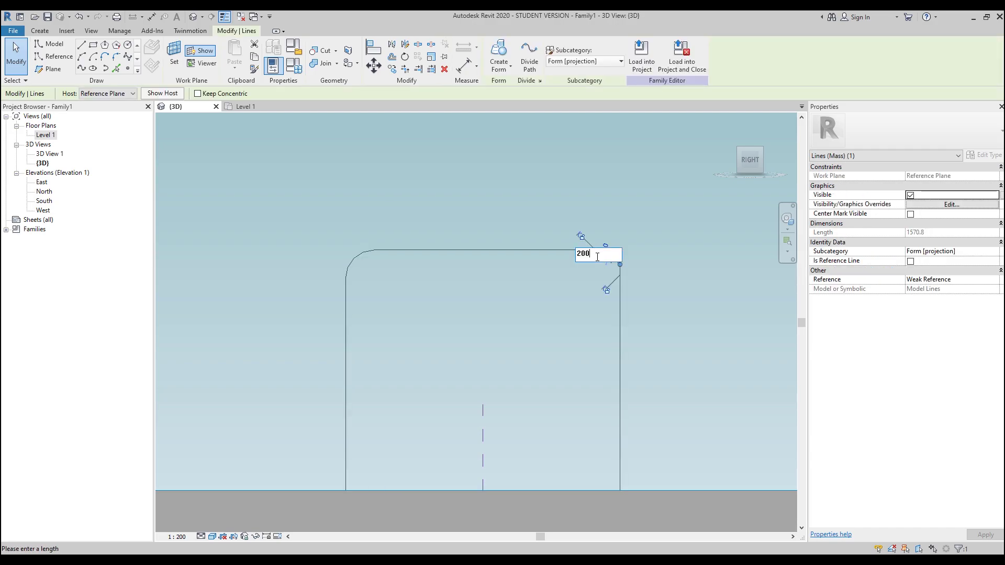
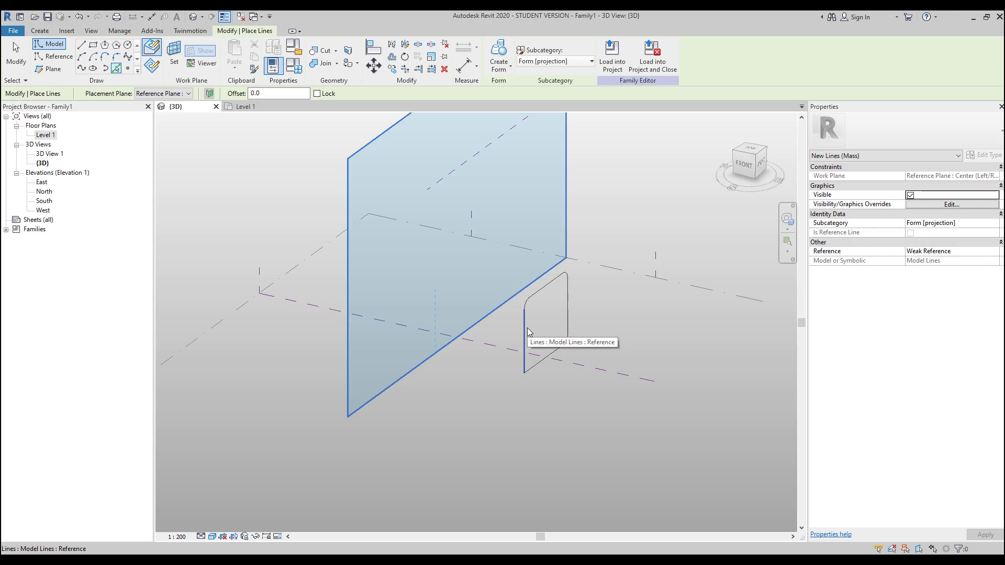
Step: Pick the rounded profile's whole chain of lines to project it as model lines onto the Center (Left/Right) work plane
key(Tab)
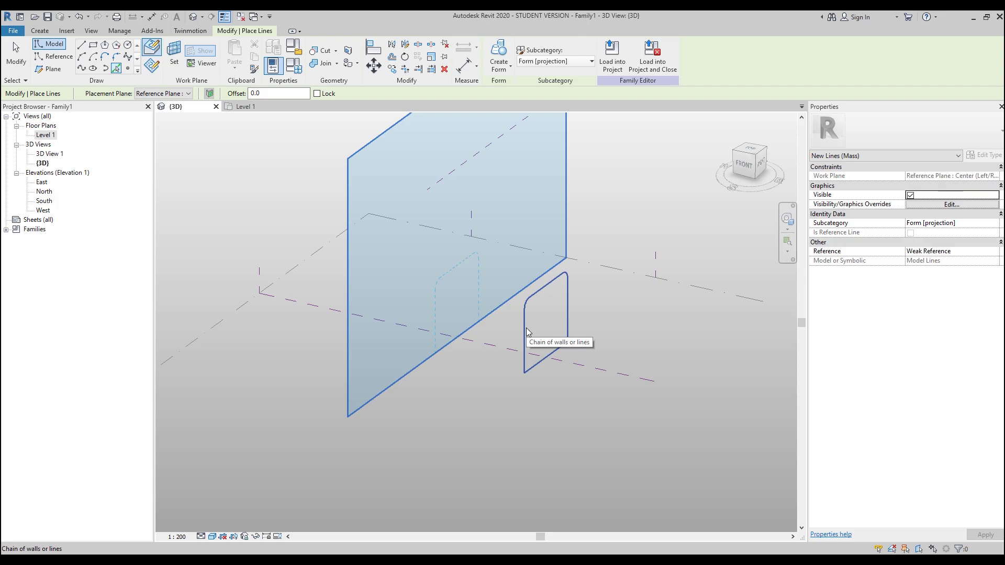
click(526, 328)
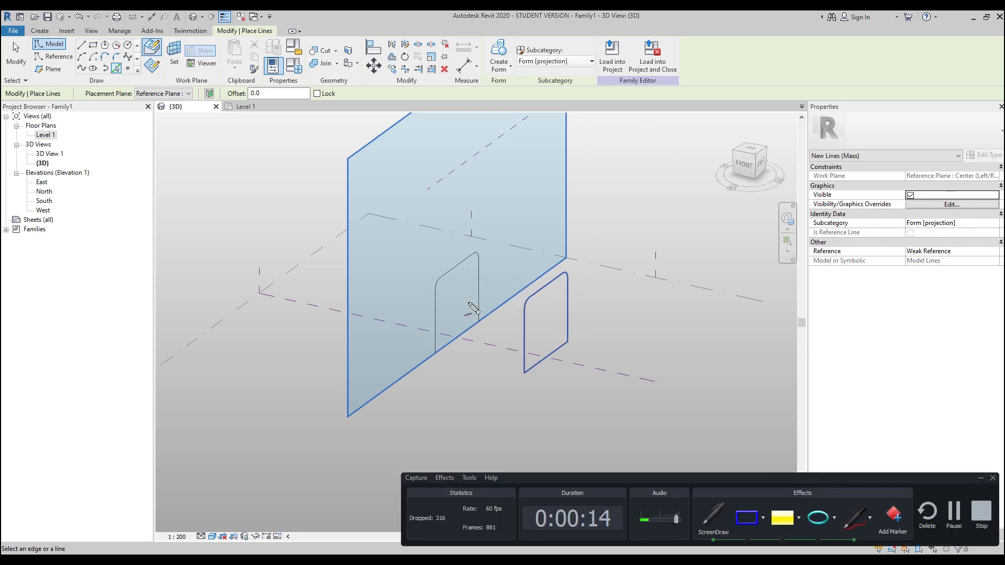
mouse_move(349, 157)
mouse_down()
mouse_move(358, 410)
mouse_move(511, 312)
mouse_move(560, 264)
mouse_move(538, 128)
mouse_move(376, 146)
mouse_move(352, 162)
mouse_up()
mouse_move(530, 328)
mouse_down()
mouse_move(536, 370)
mouse_move(568, 347)
mouse_move(572, 266)
mouse_move(531, 298)
mouse_move(532, 337)
mouse_move(531, 315)
mouse_move(465, 294)
mouse_move(474, 304)
mouse_move(465, 292)
mouse_move(494, 295)
mouse_move(469, 299)
mouse_up()
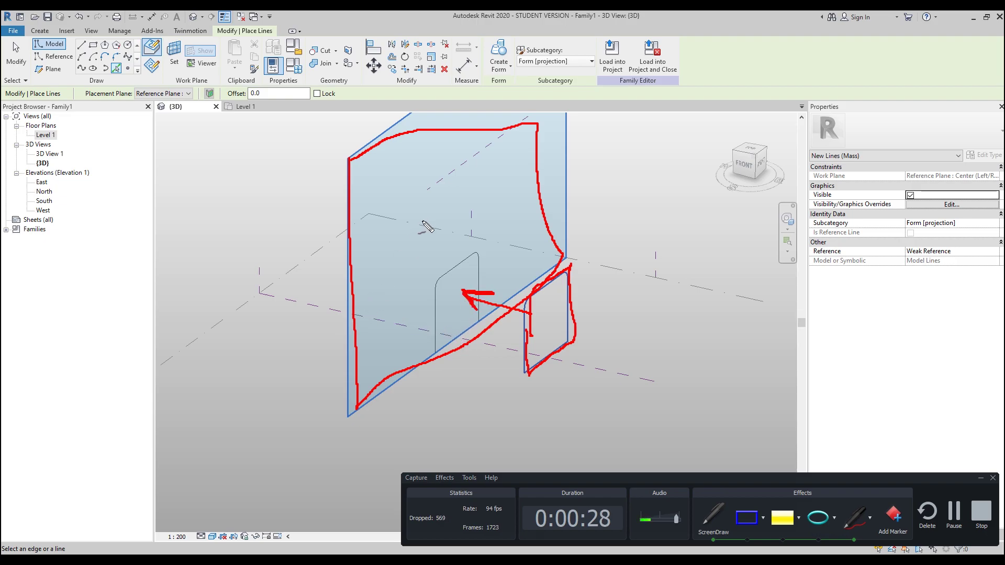
mouse_move(472, 235)
mouse_down()
mouse_move(471, 147)
mouse_move(270, 243)
mouse_move(286, 401)
mouse_move(327, 381)
mouse_move(431, 263)
mouse_move(476, 242)
mouse_up()
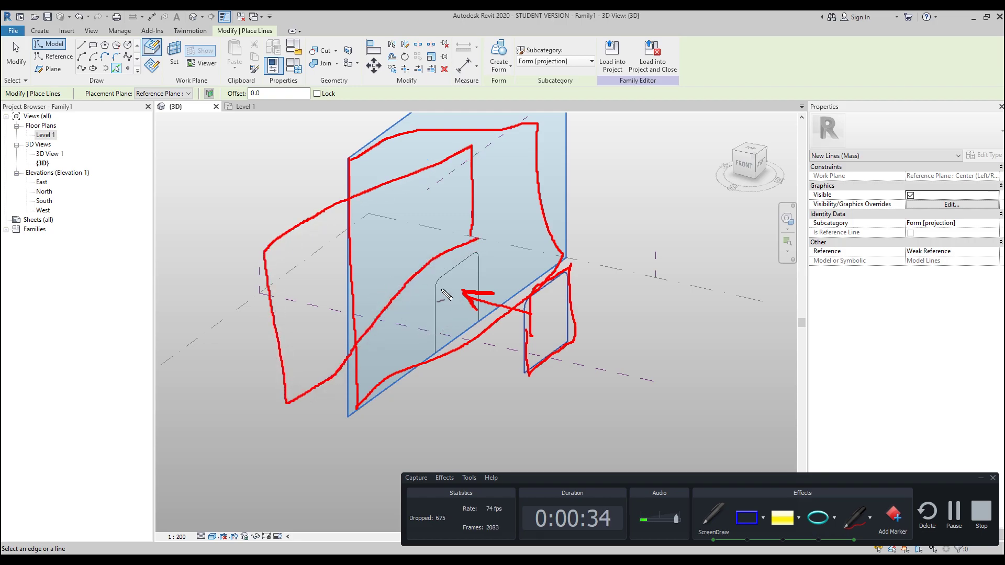
drag(431, 294, 381, 277)
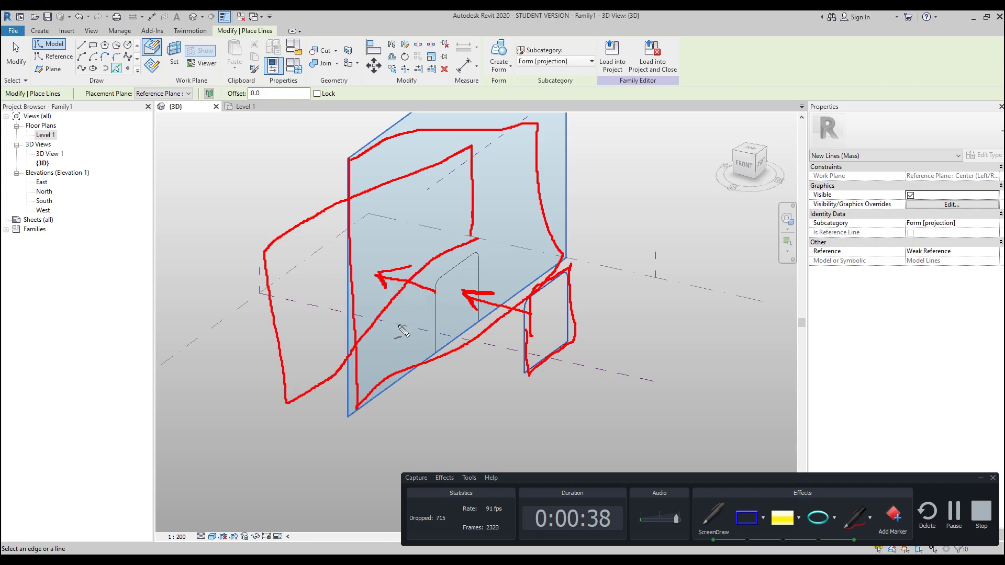
key(Escape)
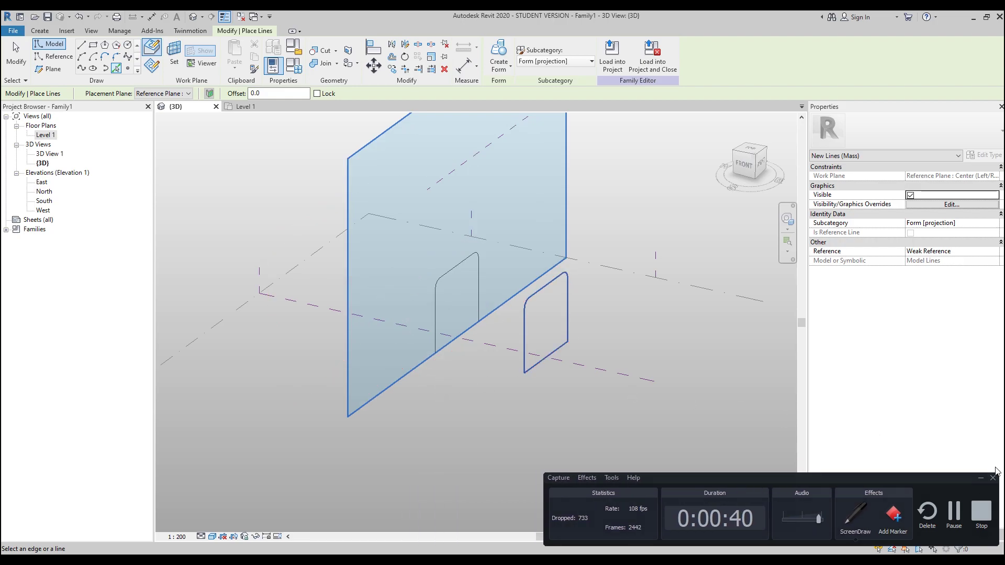
click(980, 481)
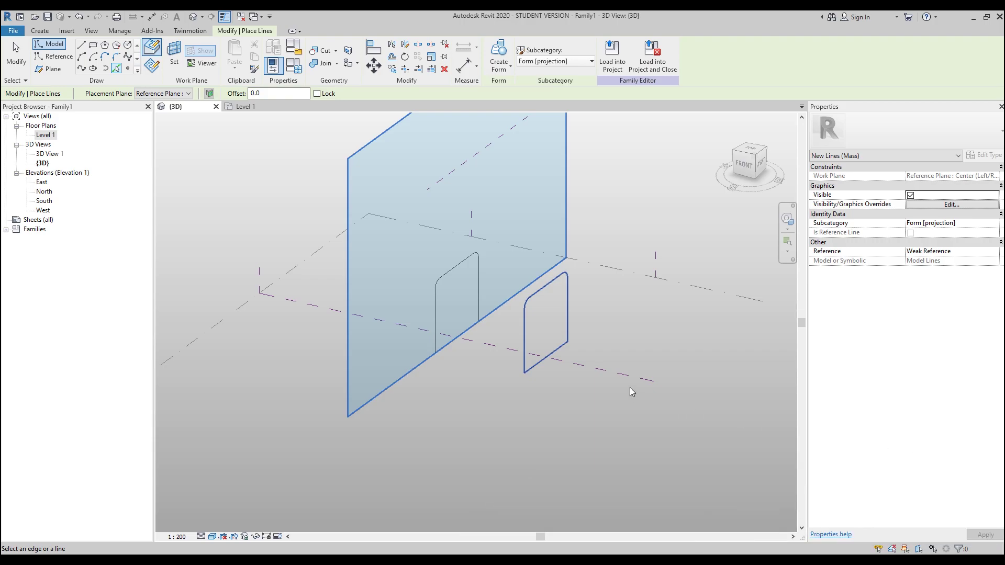
Step: Examine both profiles, then select the whole chain of the profile on the center plane and inspect its upper edge up close
mouse_move(645, 348)
shift+middle_down()
mouse_move(644, 337)
mouse_move(655, 337)
mouse_move(643, 352)
shift+middle_up()
scroll(575, 341, up, 3)
scroll(529, 325, up, 2)
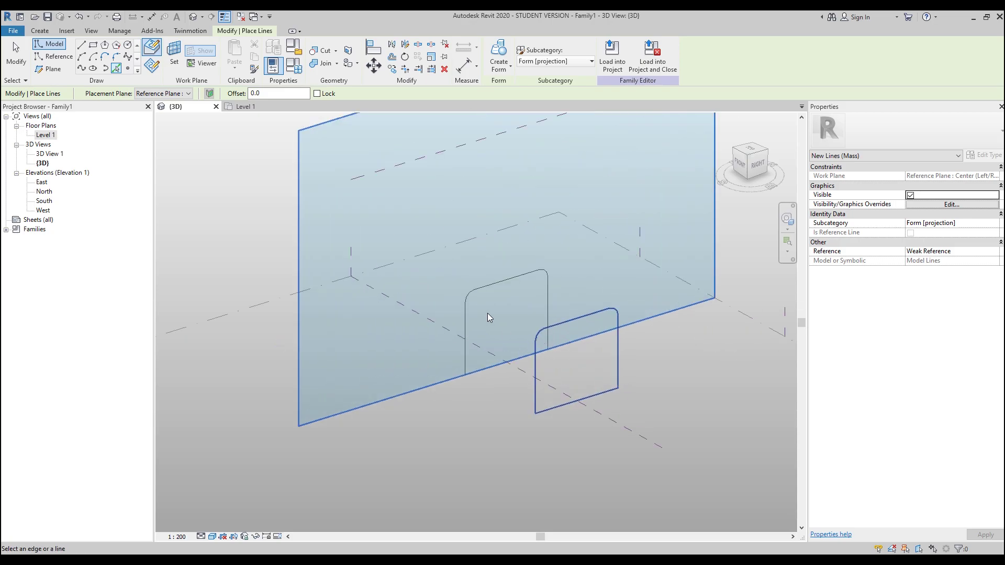
scroll(497, 303, up, 2)
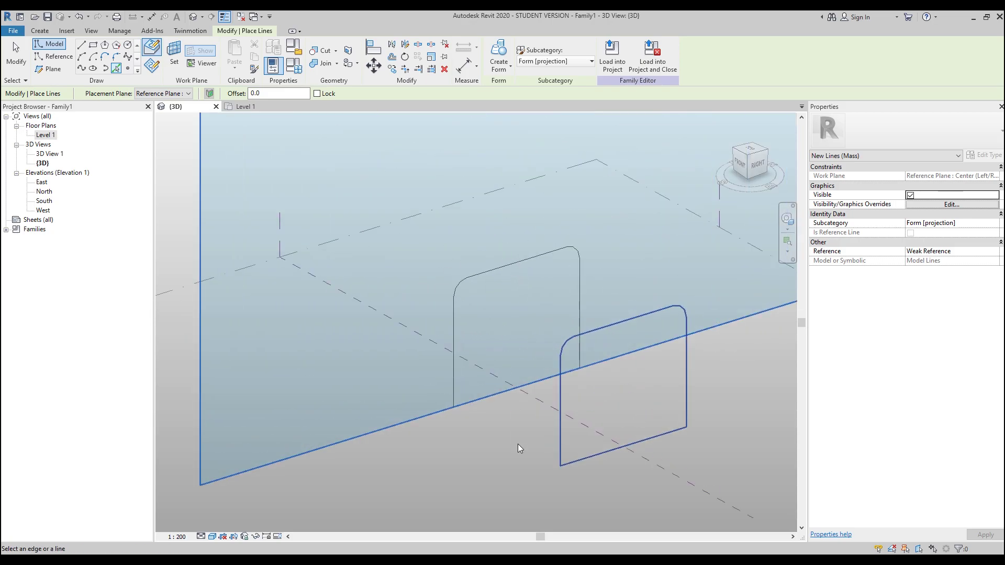
key(Escape)
key(Tab)
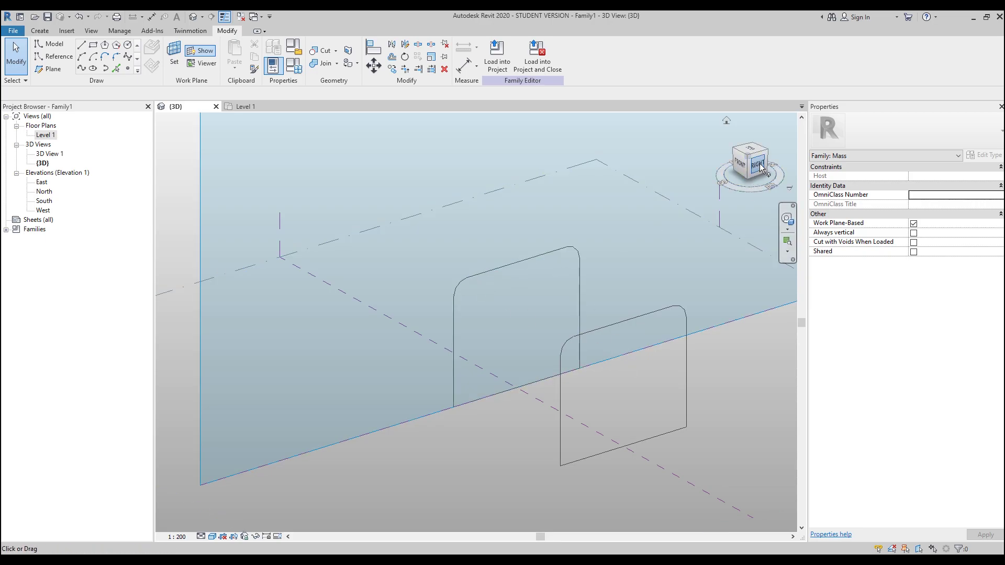
key(Tab)
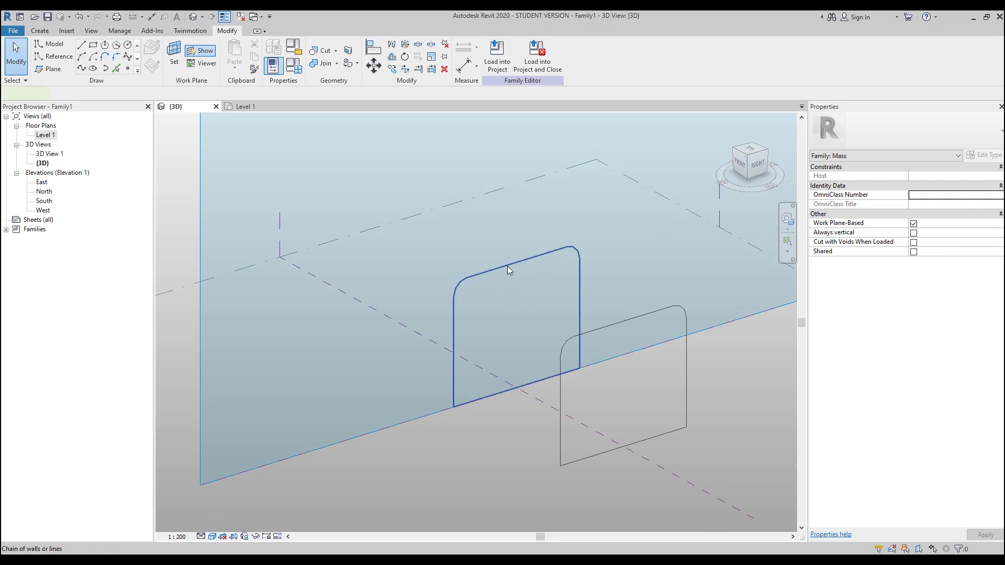
click(509, 273)
scroll(511, 273, up, 5)
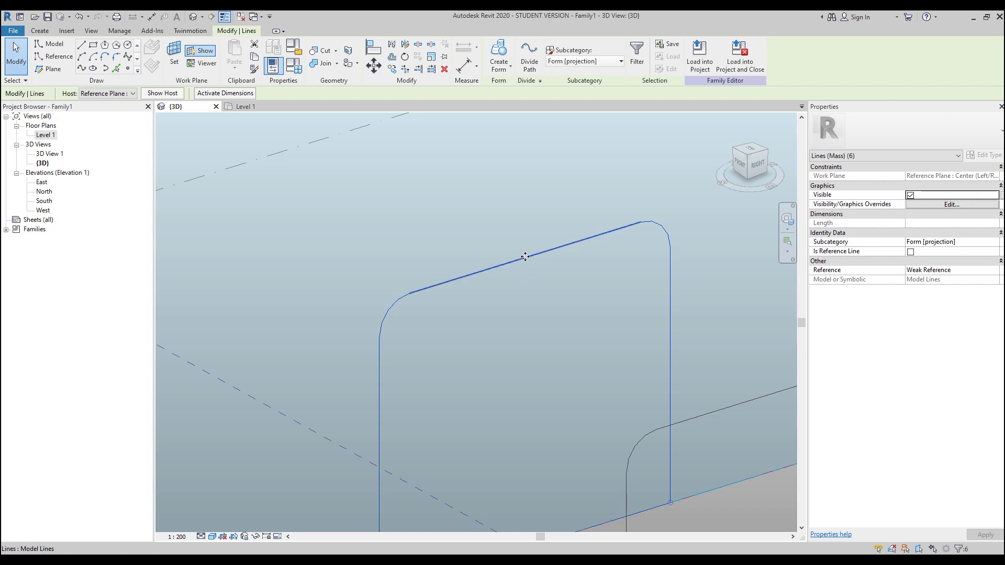
Step: Draw a short vertical model line downward from the midpoint of the center profile's upper edge
click(50, 44)
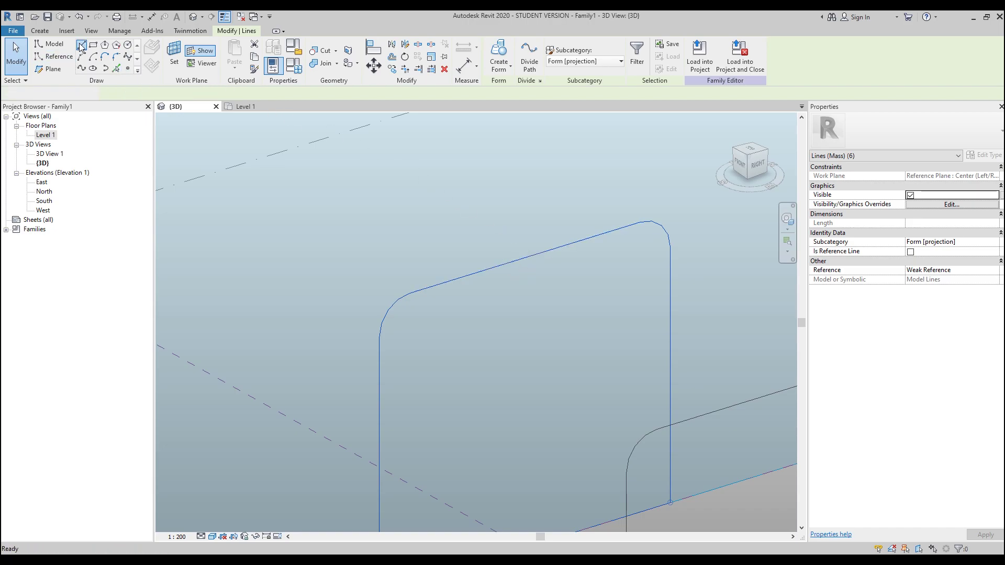
click(524, 257)
click(521, 285)
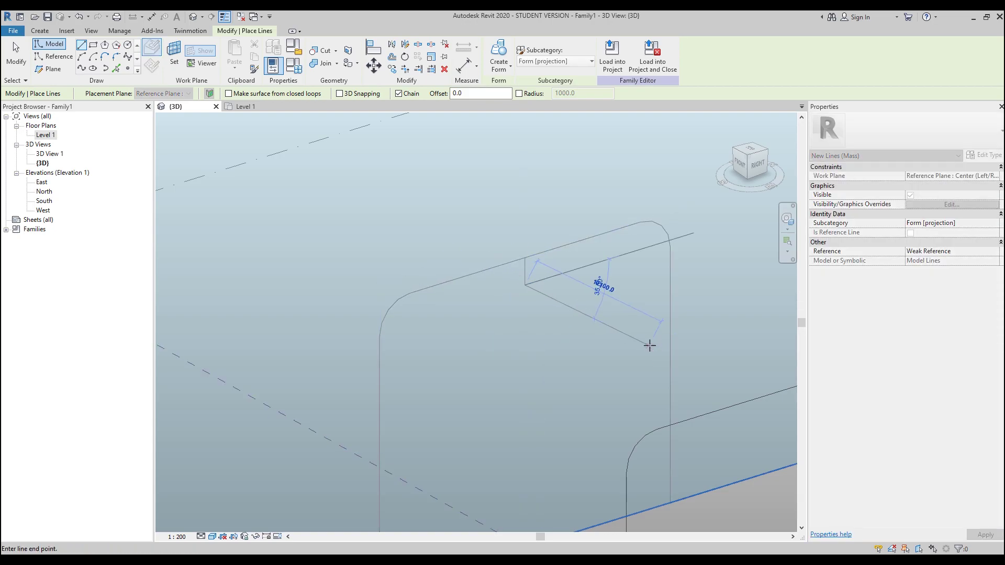
key(Escape)
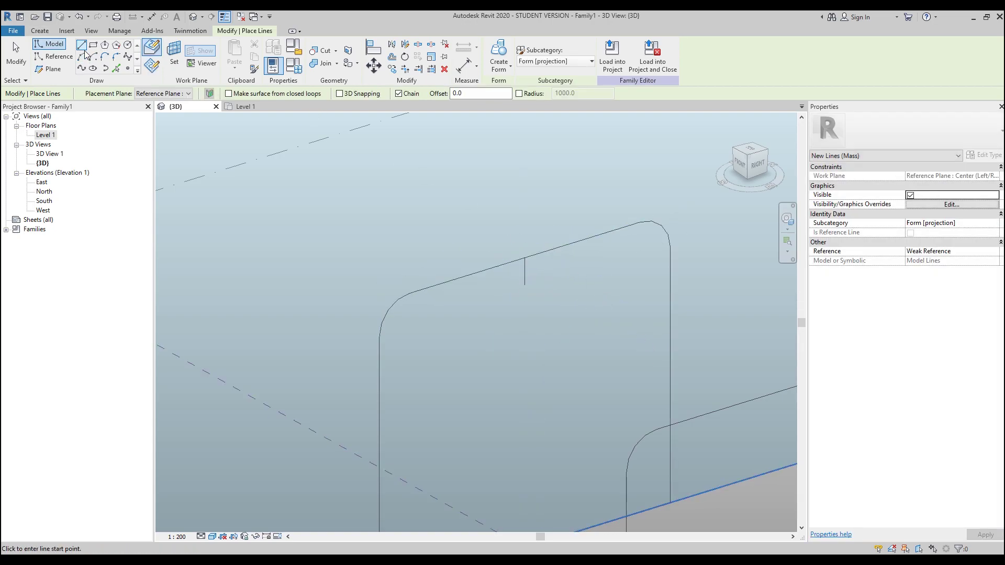
Step: Draw a start-end-radius arc between the ends of the center profile's upper edge, sagging through the short vertical line's lower end
click(82, 56)
click(409, 294)
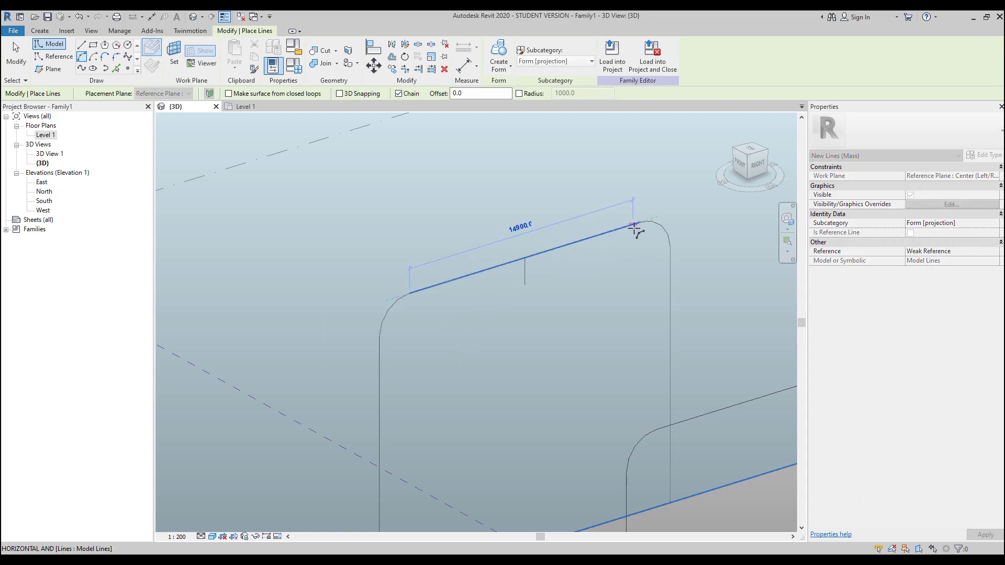
click(639, 222)
click(526, 286)
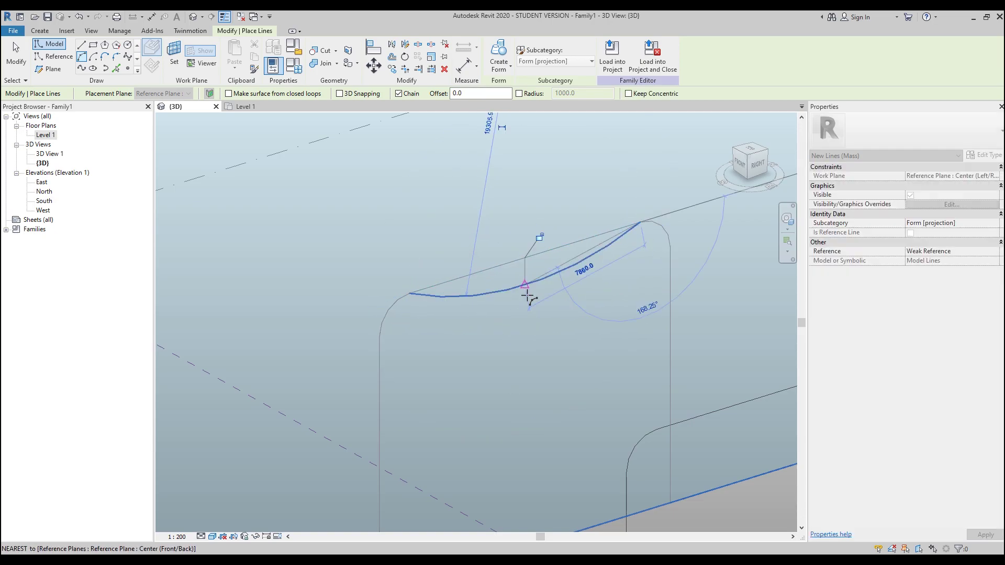
key(Escape)
key(Escape)
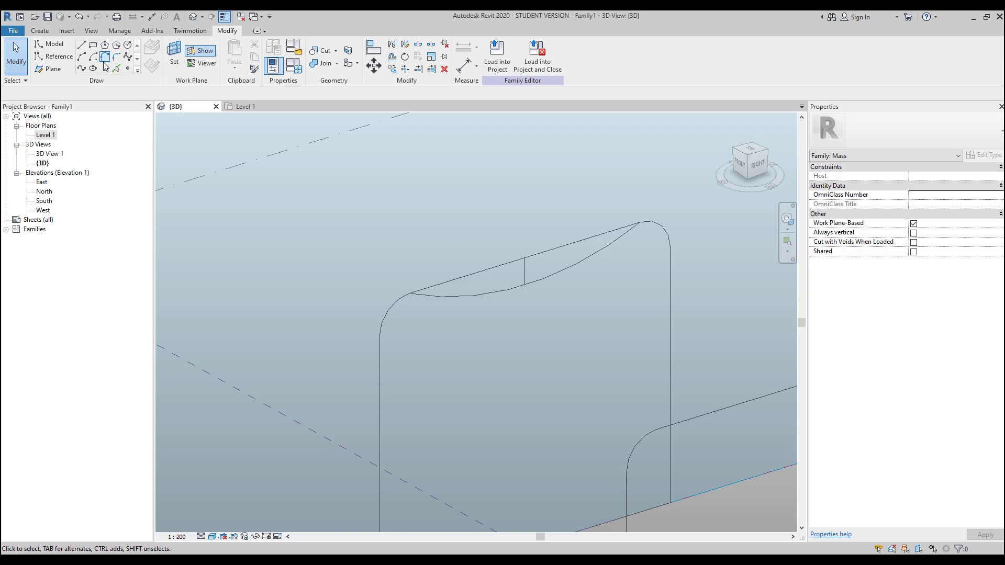
Step: Fillet the sagging arc with the center profile's left corner arc, without a fixed radius
click(116, 57)
click(442, 296)
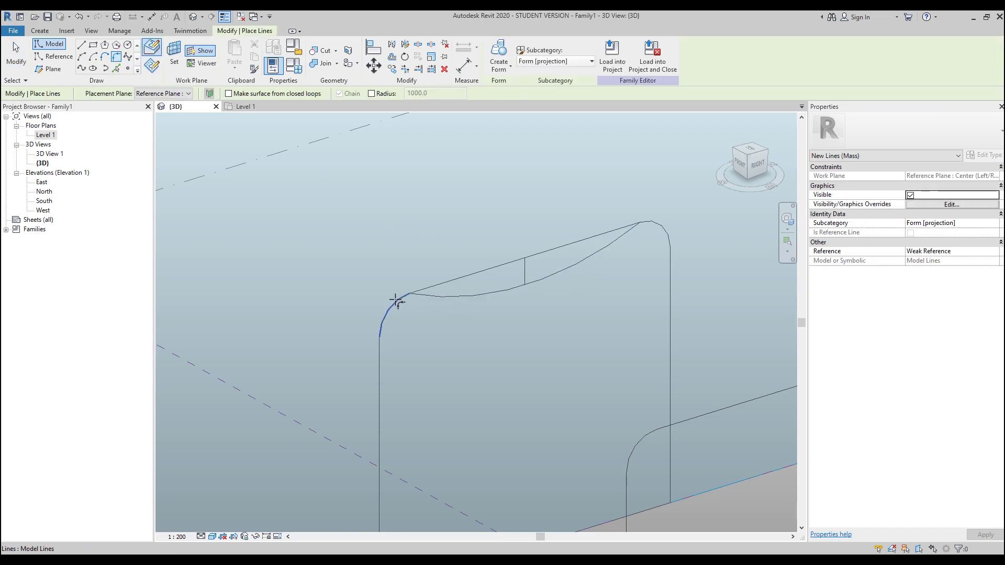
click(394, 304)
click(394, 304)
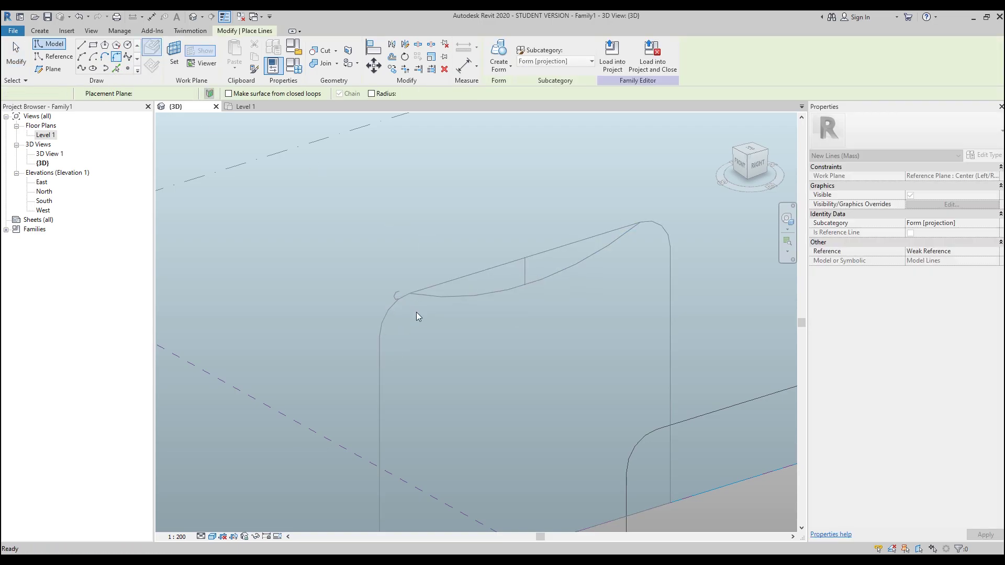
Step: Fillet the sagging arc with the center profile's left corner arc at a fixed radius of 1000
scroll(393, 287, up, 2)
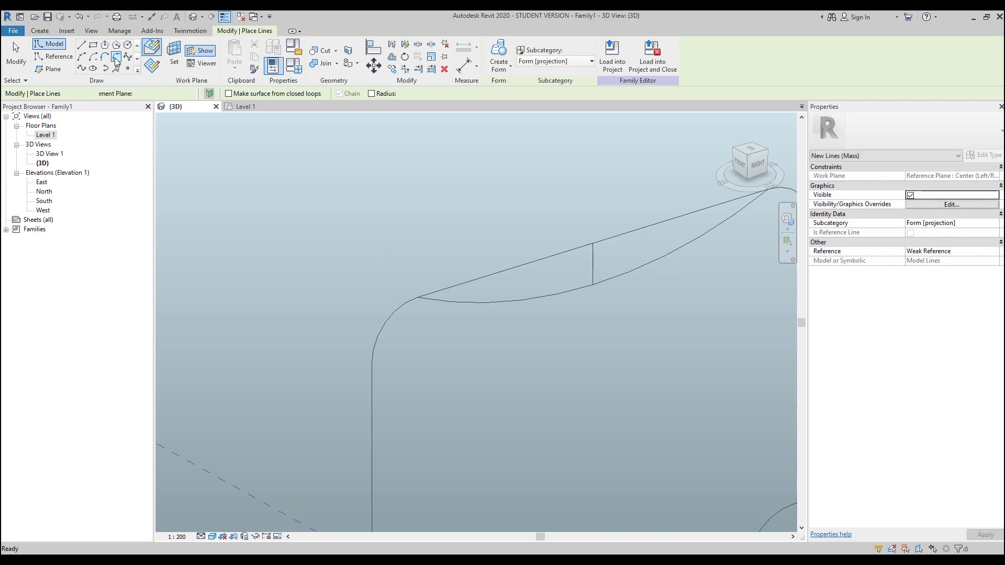
click(371, 93)
click(460, 307)
click(377, 334)
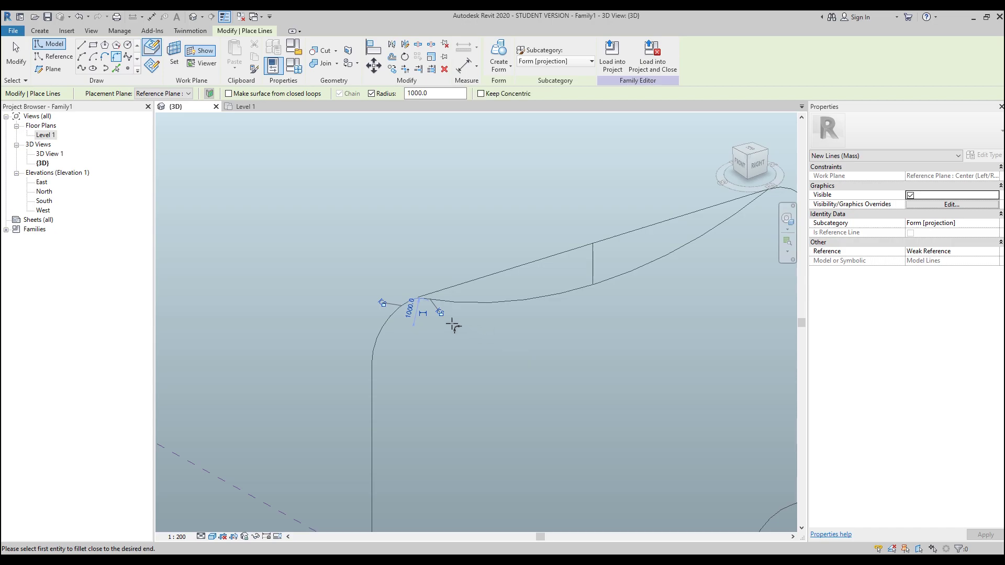
Step: Try to change the new left fillet's radius to 3000
click(406, 310)
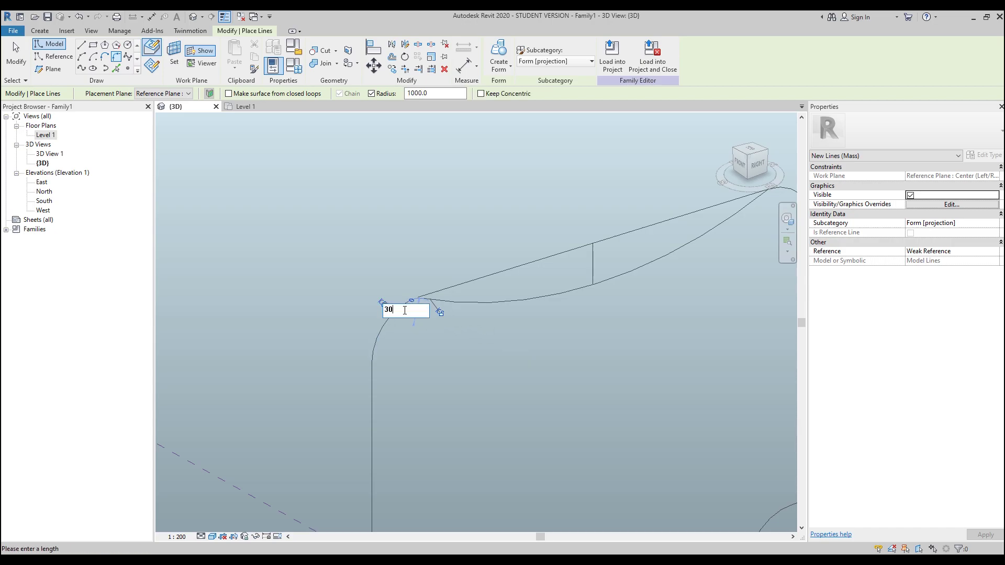
text(3000)
key(Return)
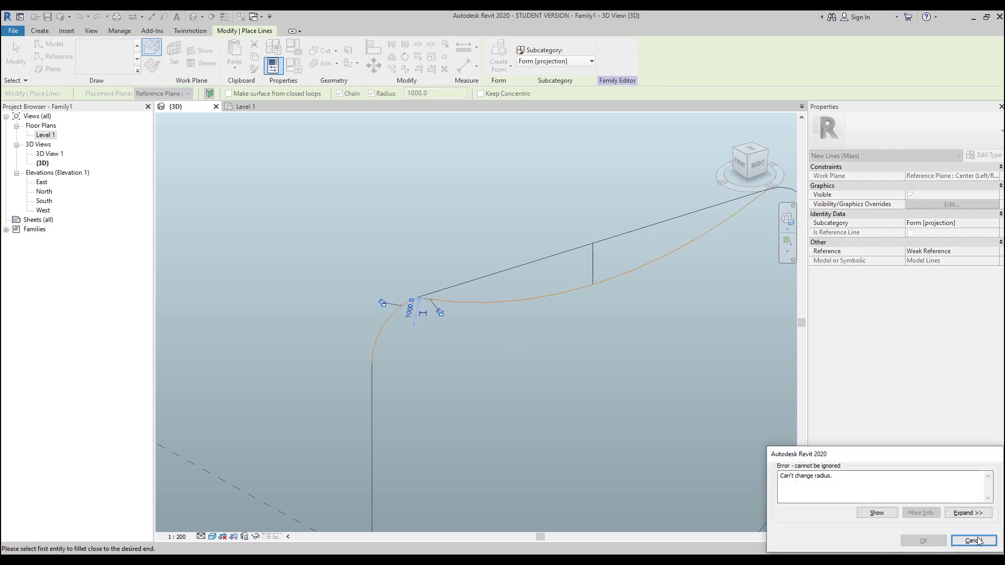
click(463, 384)
key(Escape)
key(Escape)
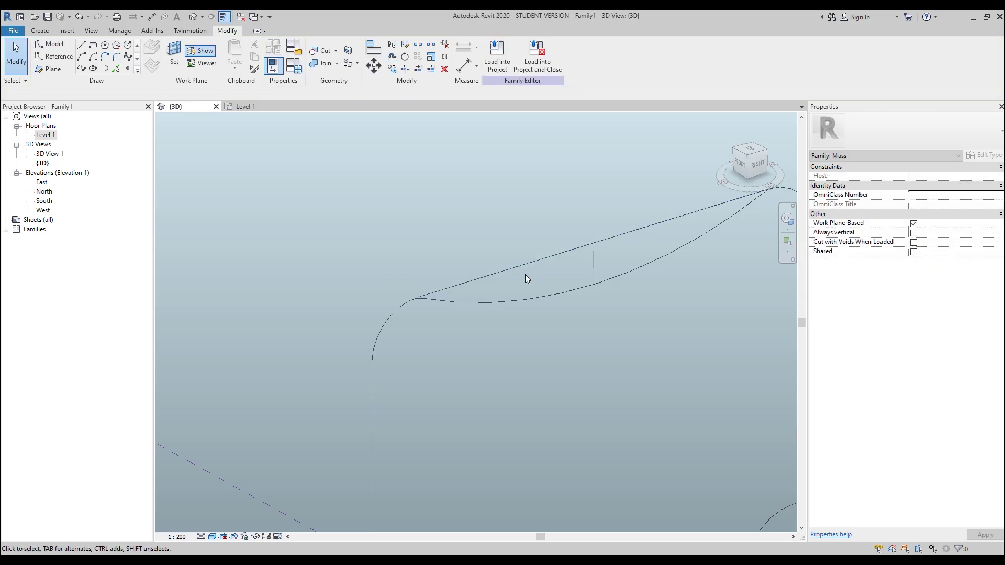
Step: Delete the center profile's original straight upper edge and the short vertical guide line
key(Tab)
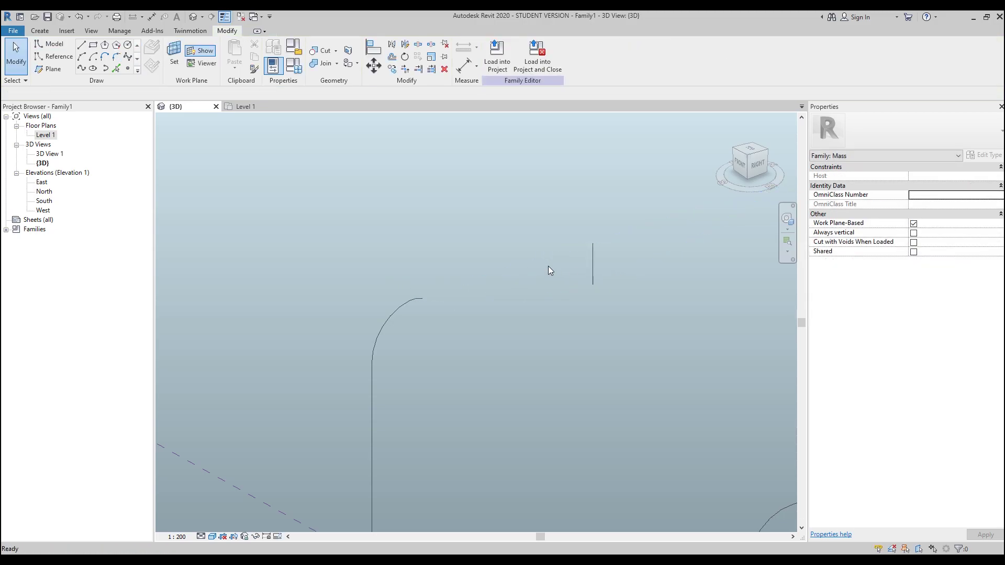
click(572, 253)
key(Delete)
Step: Fillet the sagging arc with the center profile's right corner arc at a fixed radius of 1000
mouse_move(589, 254)
middle_down()
mouse_move(475, 273)
mouse_move(385, 233)
middle_up()
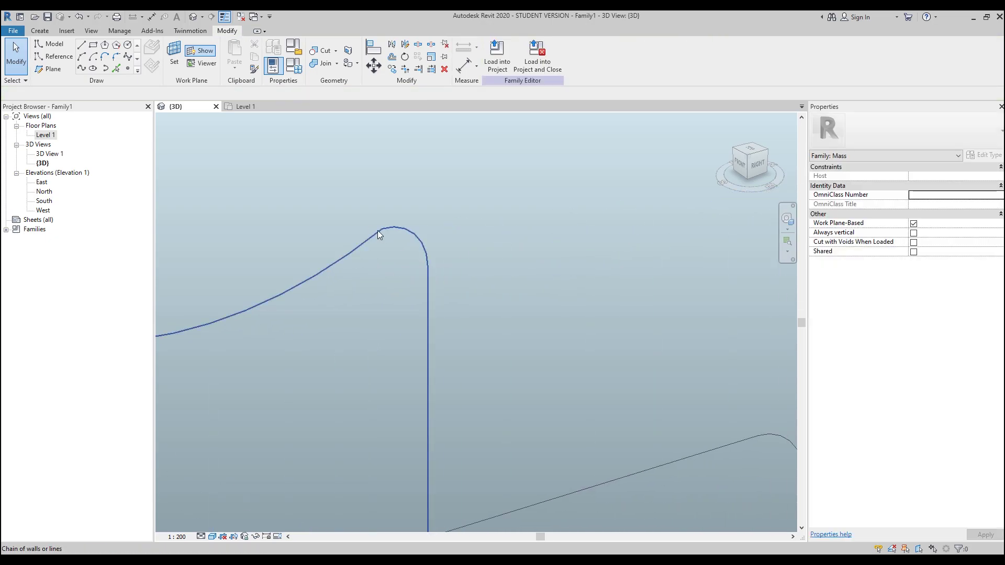
click(104, 62)
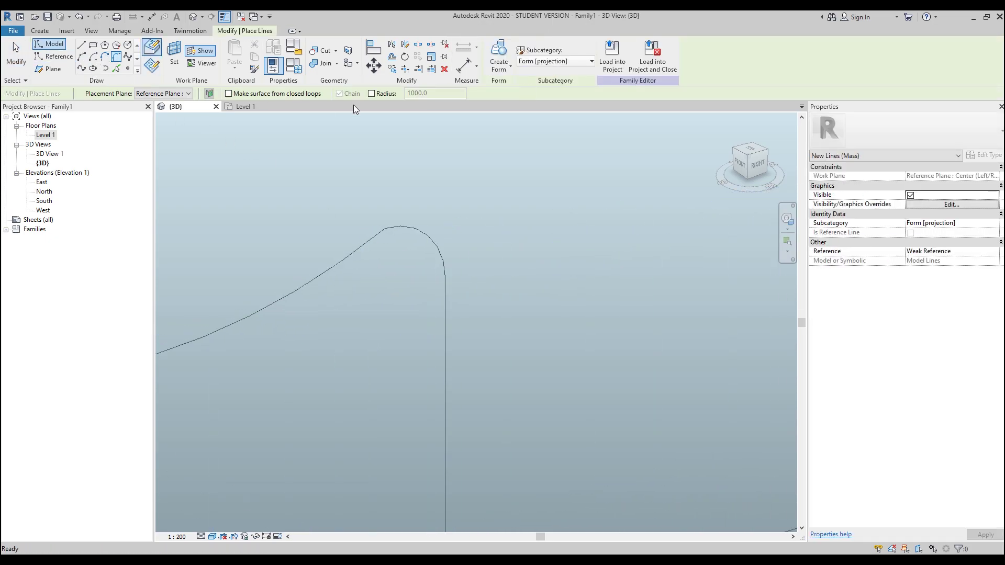
click(372, 93)
click(359, 251)
click(410, 227)
scroll(407, 304, down, 3)
key(Escape)
key(Escape)
Step: Set the work plane to the parallel reference plane on the side of the center plane that has no profile
middle_drag(499, 304, 555, 330)
scroll(483, 304, down, 2)
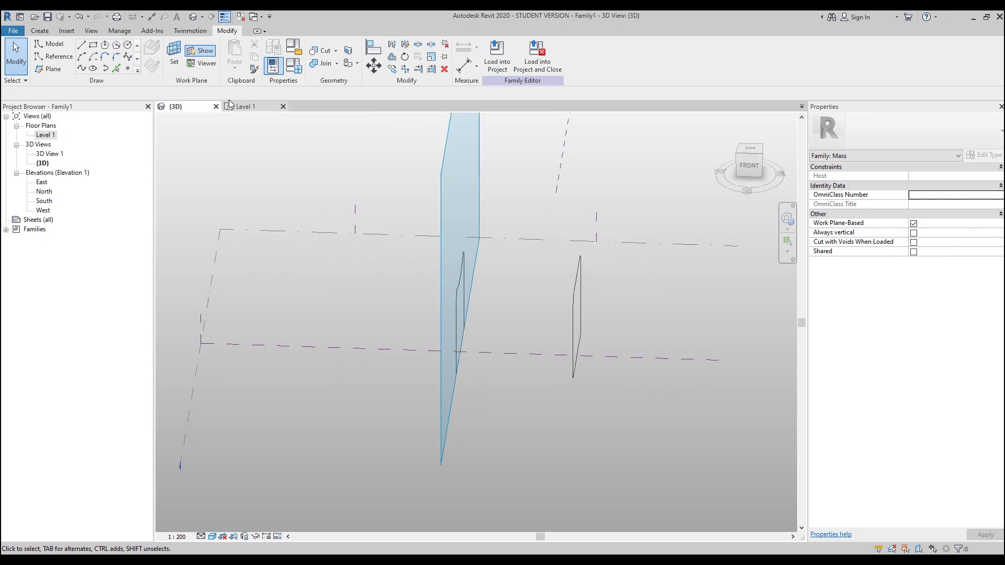
click(175, 52)
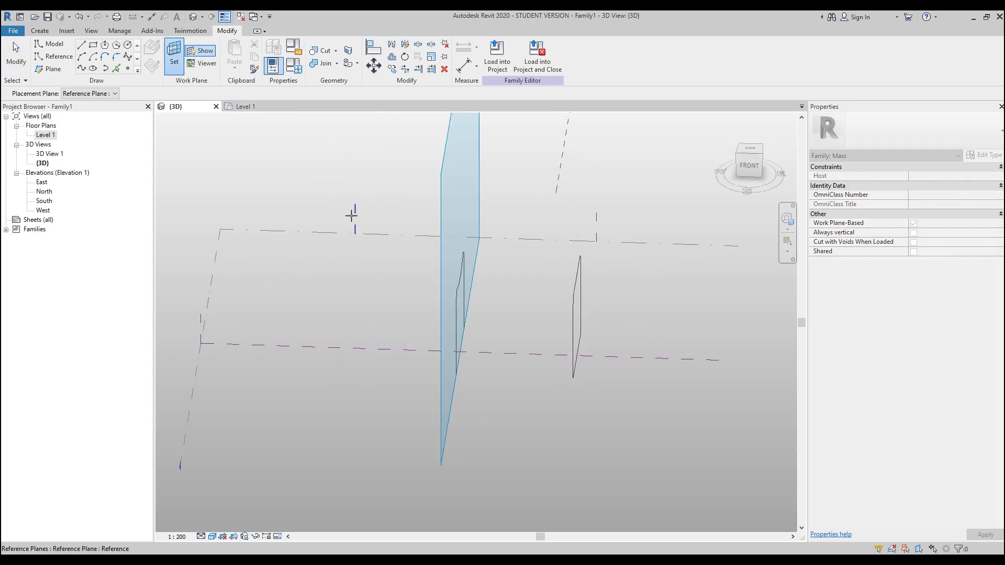
click(351, 215)
Step: Project the center profile's entire line chain onto the active reference plane using Pick Lines
mouse_move(475, 325)
shift+middle_down()
mouse_move(370, 307)
mouse_move(400, 310)
shift+middle_up()
scroll(396, 312, up, 1)
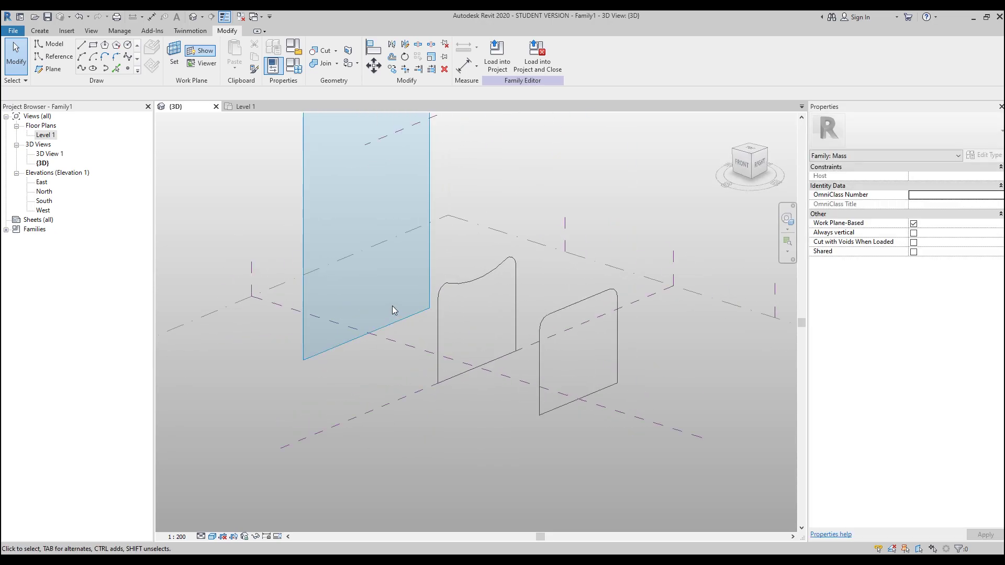
scroll(419, 291, up, 1)
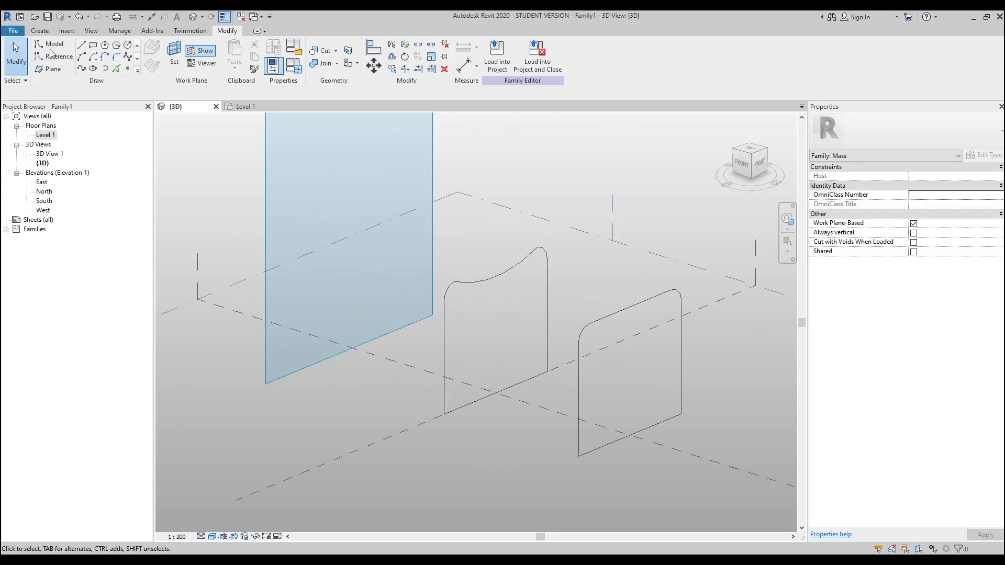
click(84, 67)
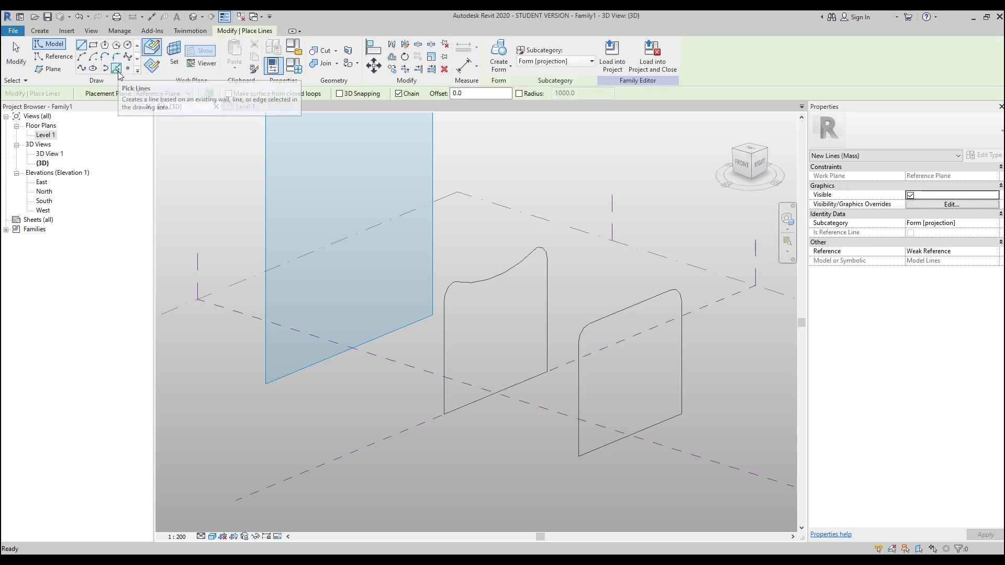
click(116, 68)
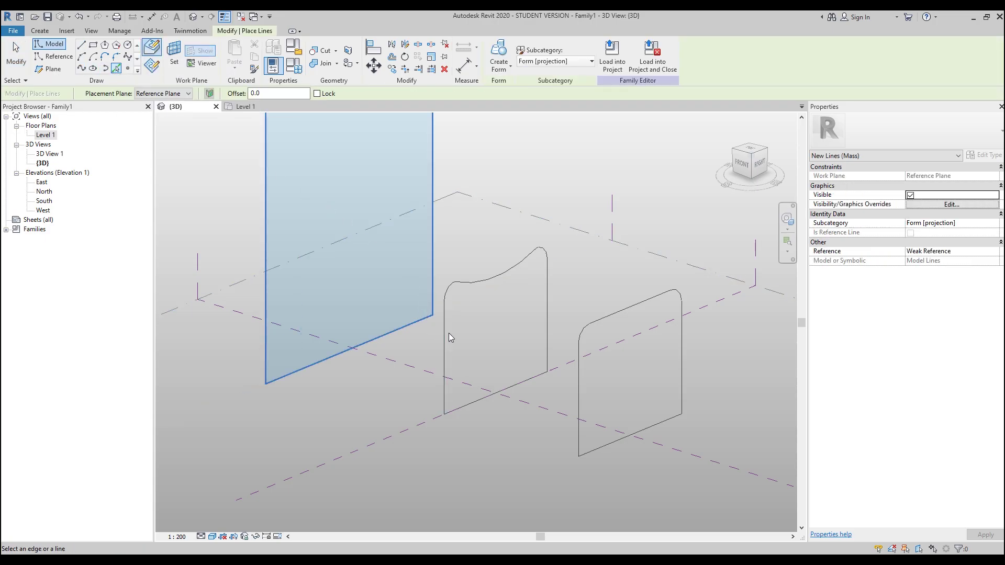
key(Tab)
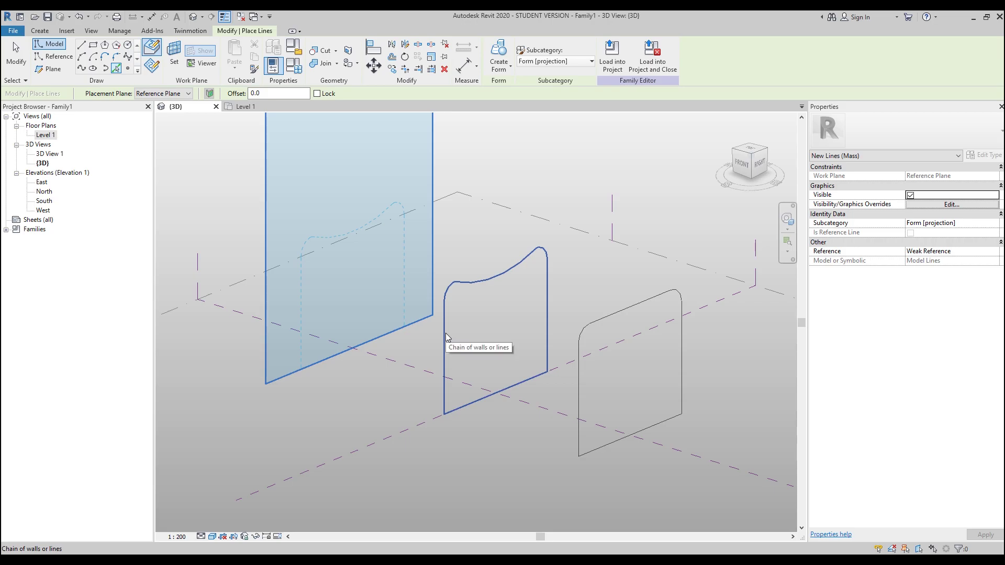
key(Tab)
key(Tab)
key(Tab)
key(Tab)
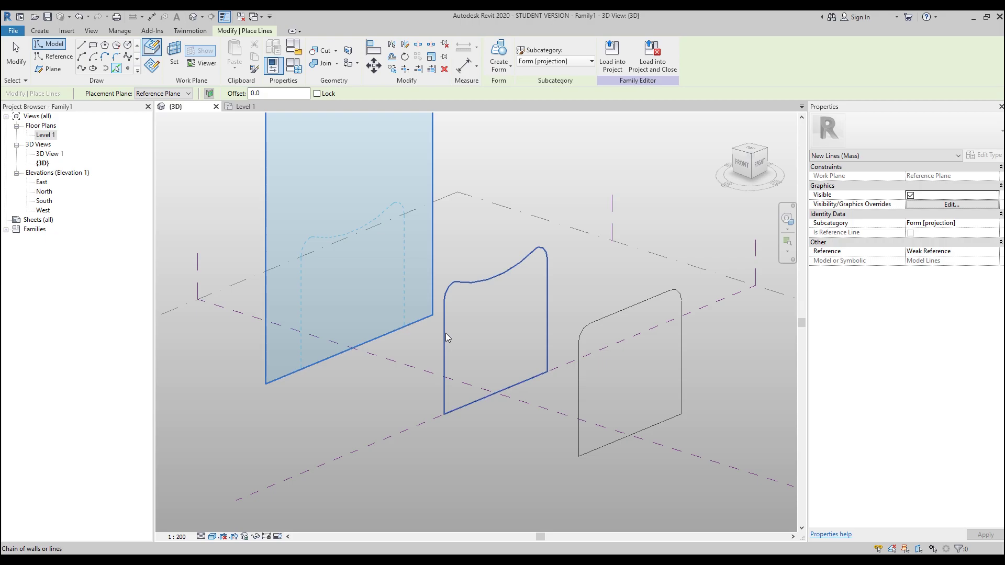
click(446, 334)
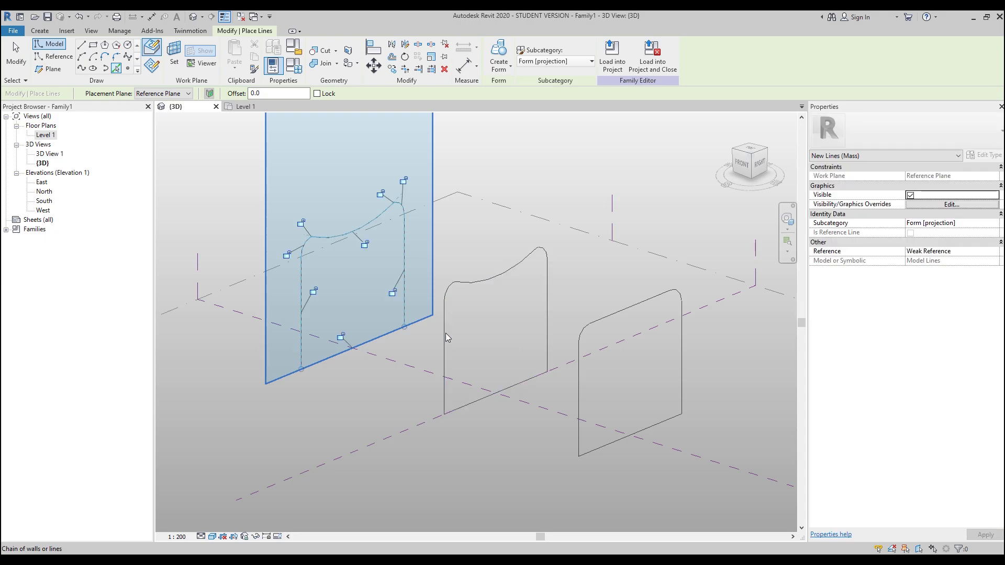
key(Escape)
key(Escape)
Step: Move the copied profile's upper curve and corner arcs vertically down so that profile is lower than the center one
shift+middle_drag(385, 232, 271, 209)
drag(216, 151, 451, 272)
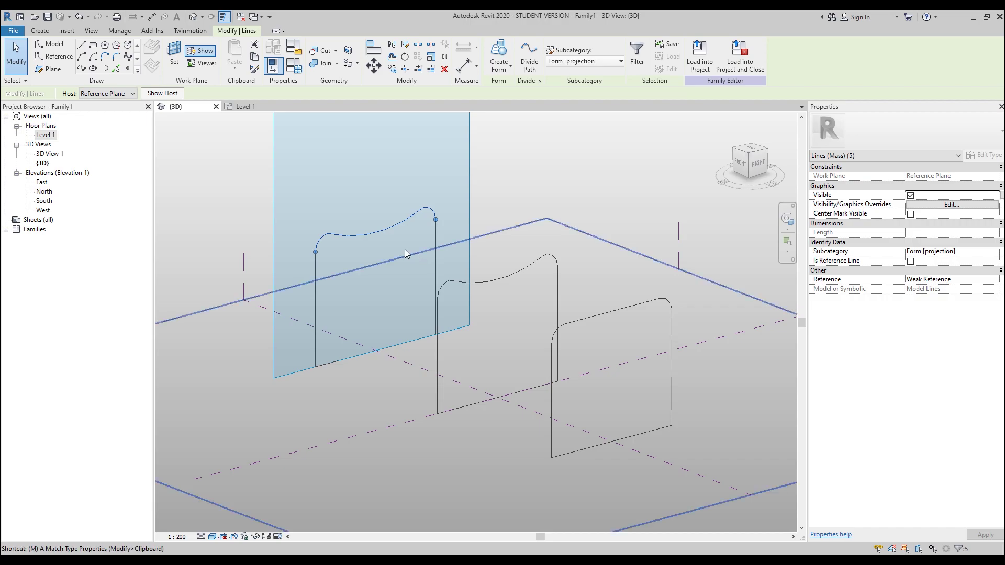
drag(324, 256, 319, 288)
click(382, 387)
key(Escape)
shift+middle_drag(365, 388, 403, 358)
Step: Move the straight-topped profile's upper edge and corner arcs vertically up to make that profile taller
click(623, 290)
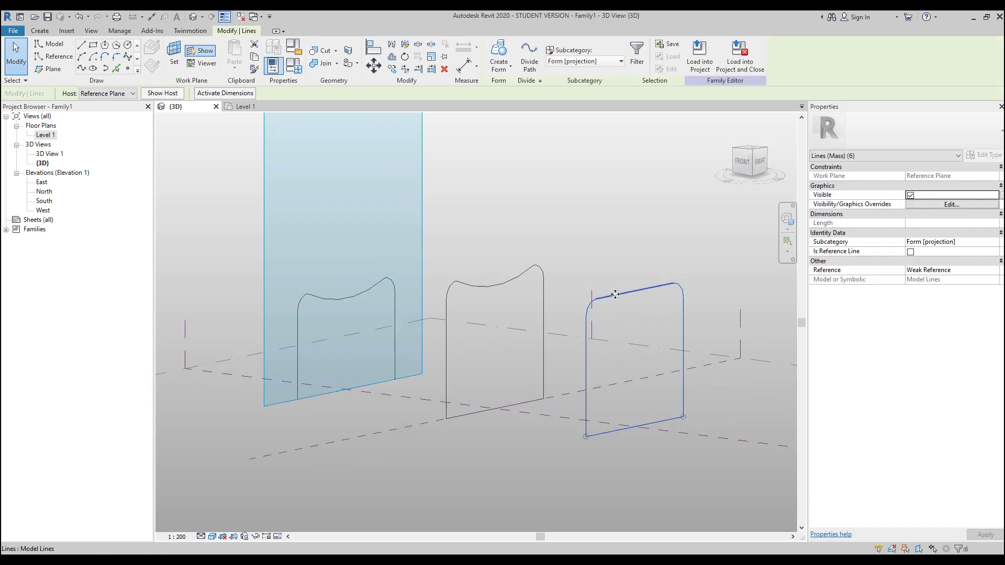
drag(578, 239, 715, 339)
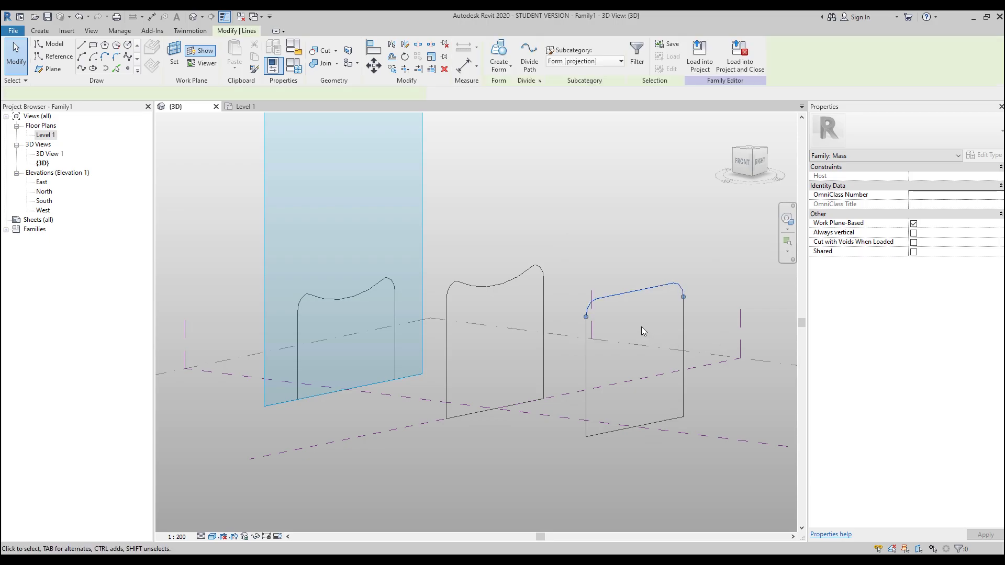
key(m)
key(v)
click(705, 306)
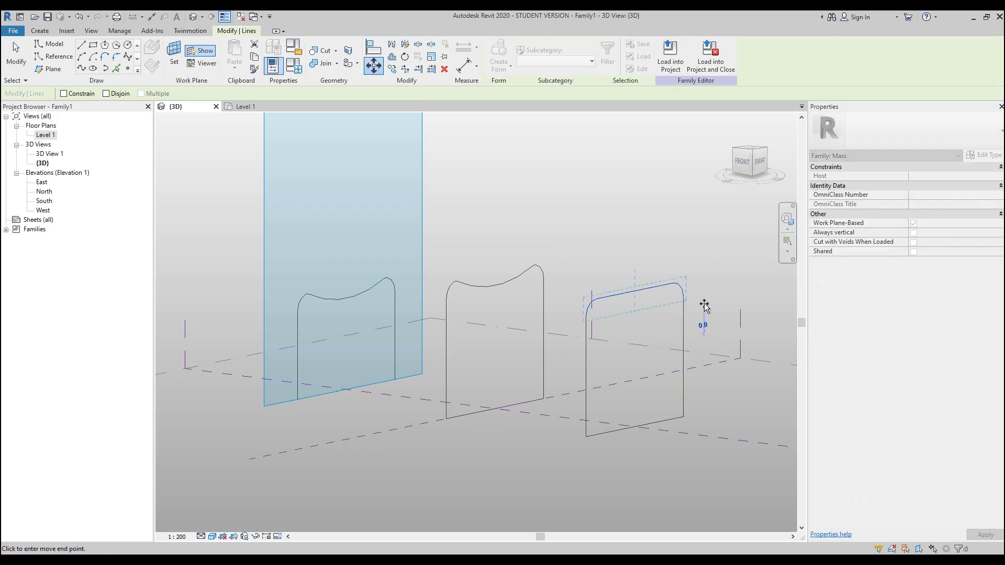
click(705, 281)
key(Escape)
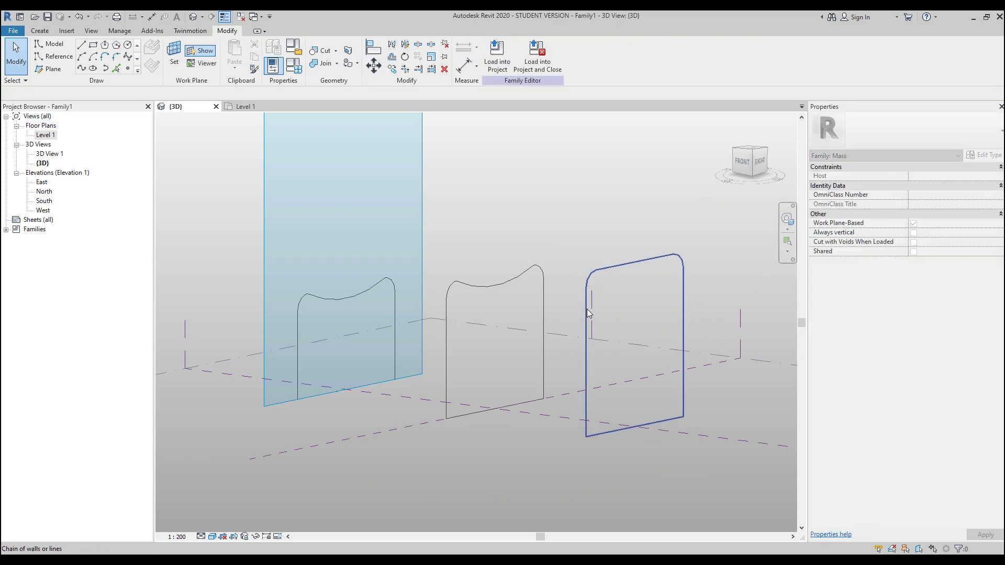
Step: Try to create a form from the three profile chains, and undo it
scroll(586, 308, down, 3)
shift+middle_drag(610, 341, 587, 366)
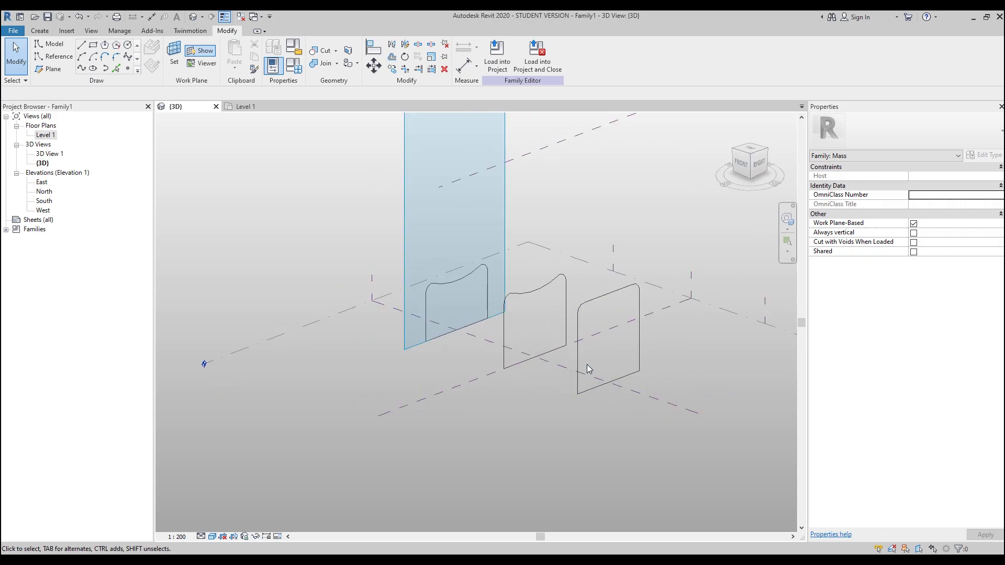
click(579, 365)
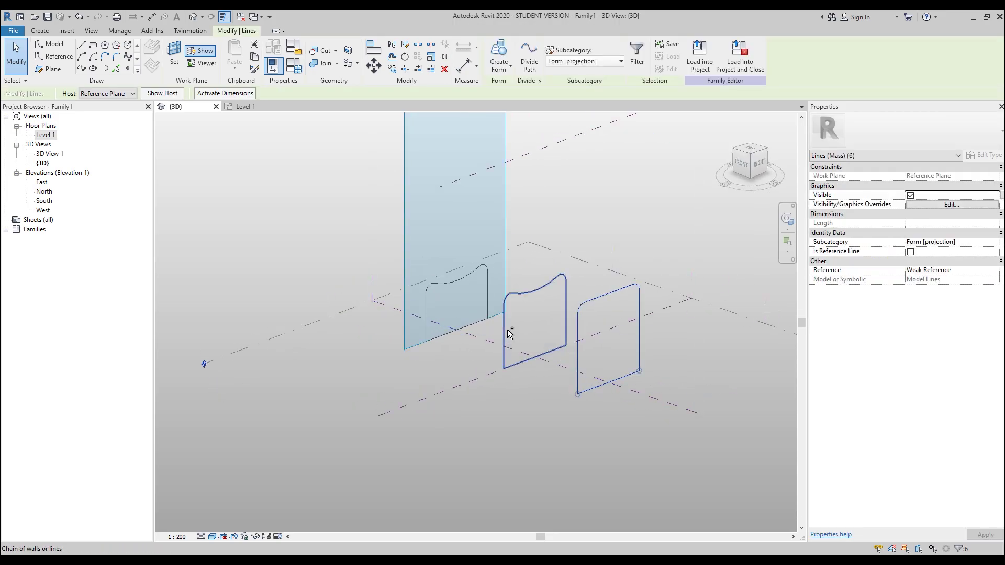
ctrl+click(507, 332)
ctrl+click(429, 329)
middle_drag(623, 416, 509, 395)
click(499, 52)
shift+middle_drag(431, 419, 415, 393)
key(ctrl+z)
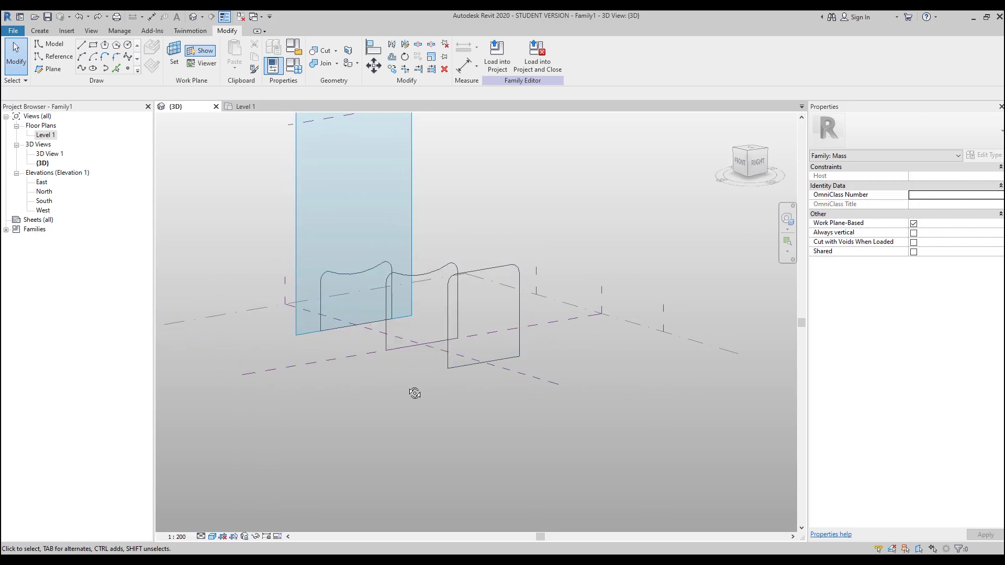
Step: Select the straight-topped, center and copied profiles again and create a solid form through them
shift+middle_drag(400, 371, 467, 406)
shift+middle_drag(439, 362, 429, 331)
click(517, 317)
ctrl+click(412, 295)
ctrl+click(299, 295)
click(498, 53)
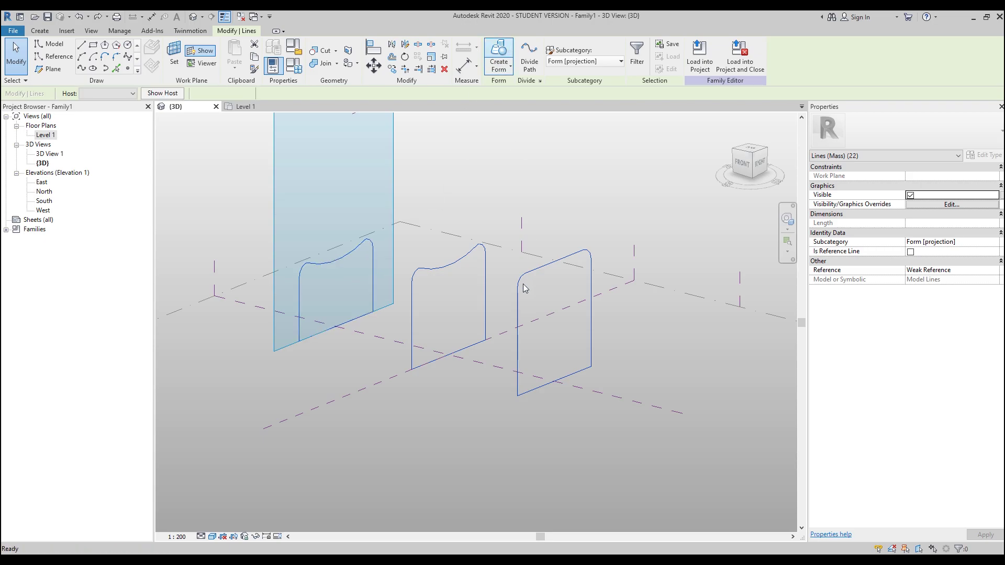
shift+middle_drag(366, 337, 323, 330)
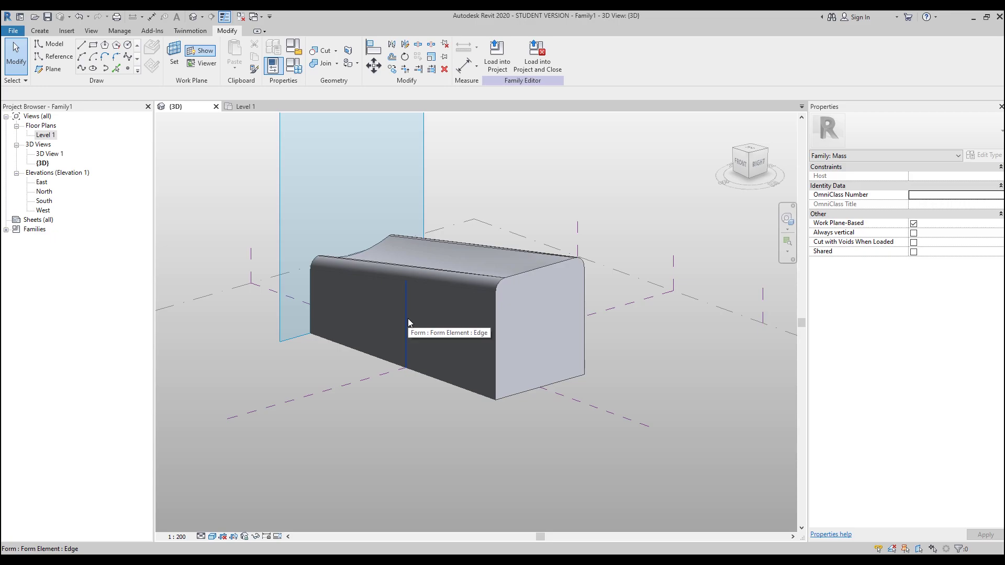
Step: Select the form's middle profile and shift it horizontally so the long side walls bow
key(Tab)
key(Tab)
key(Tab)
key(Tab)
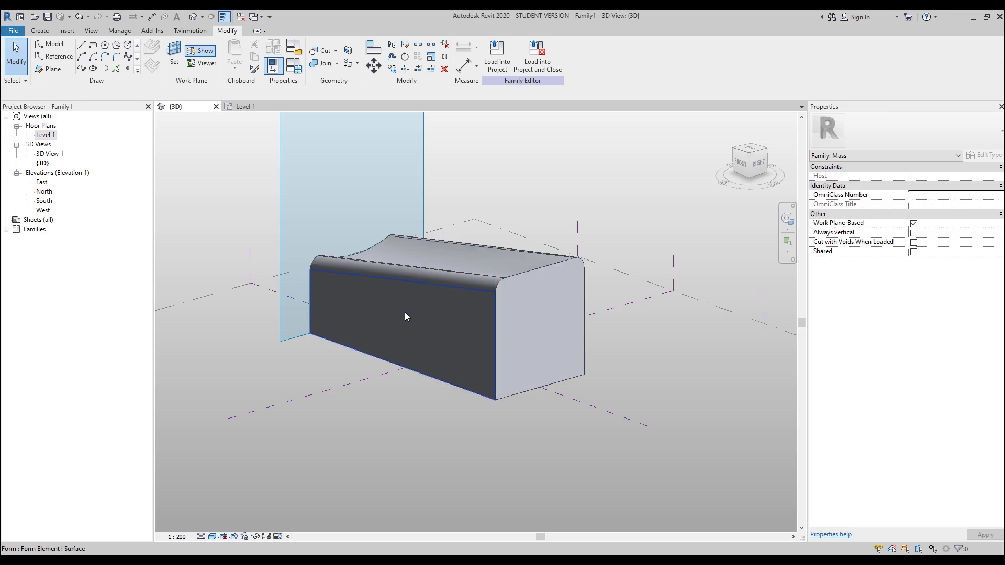
click(405, 316)
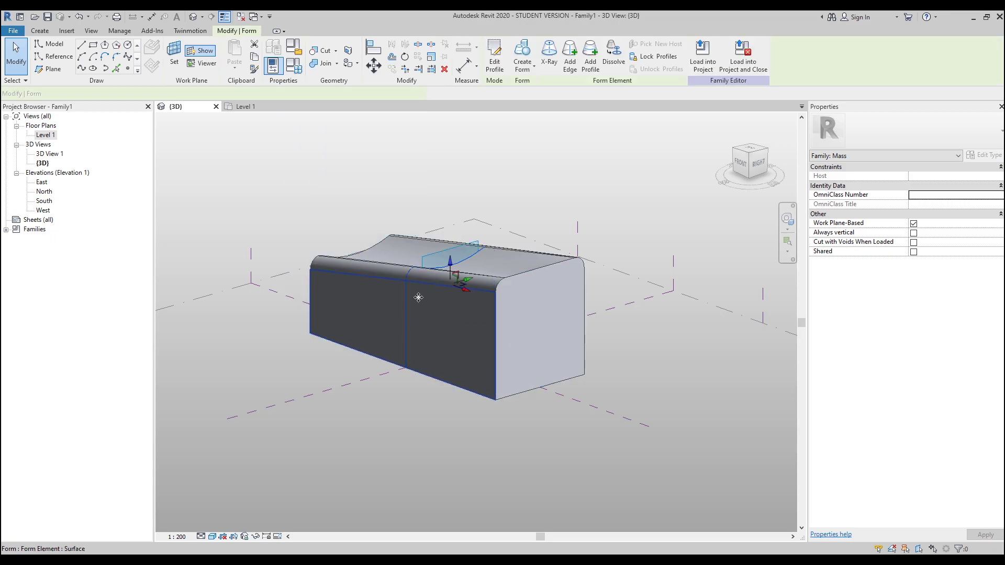
drag(482, 278, 528, 277)
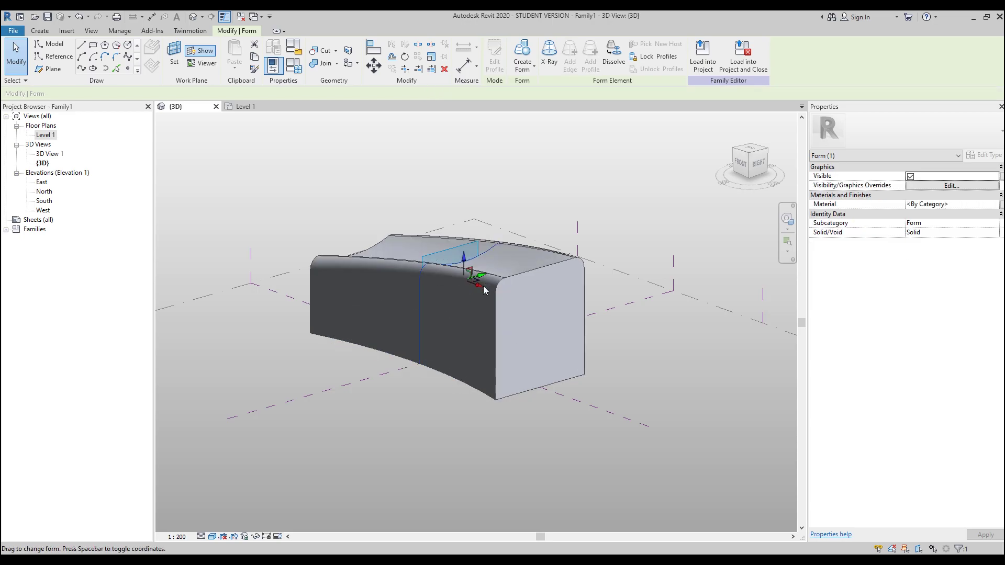
Step: Undo the middle profile's shift and the creation of the solid form
shift+middle_drag(529, 278, 651, 383)
key(ctrl+z)
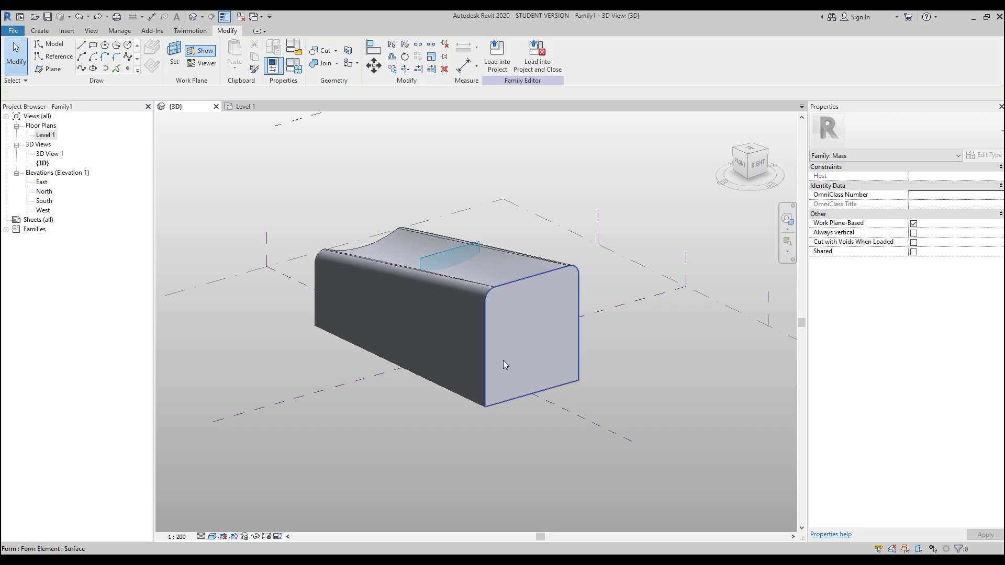
key(ctrl+z)
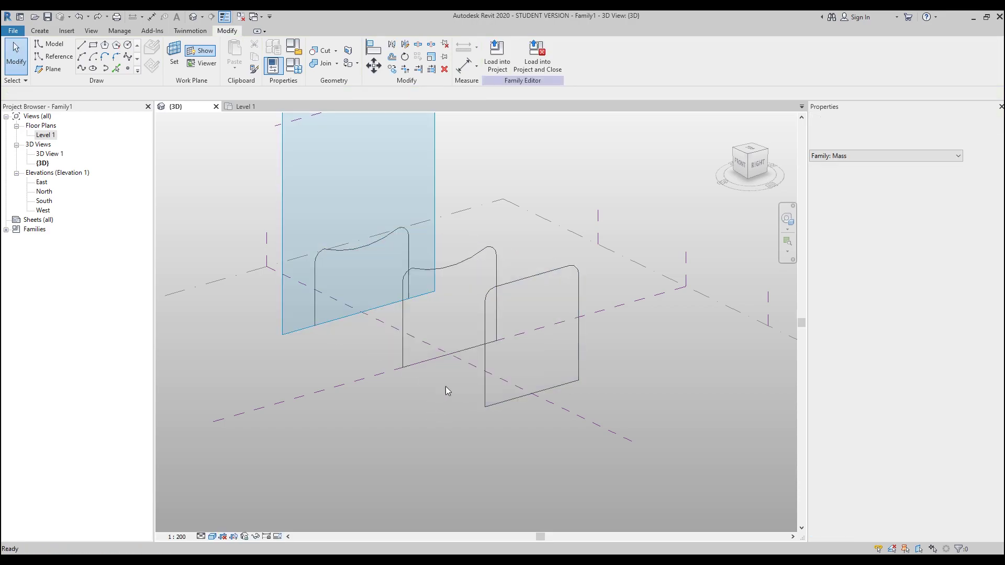
Step: Convert the center profile's whole line chain into reference lines
click(407, 339)
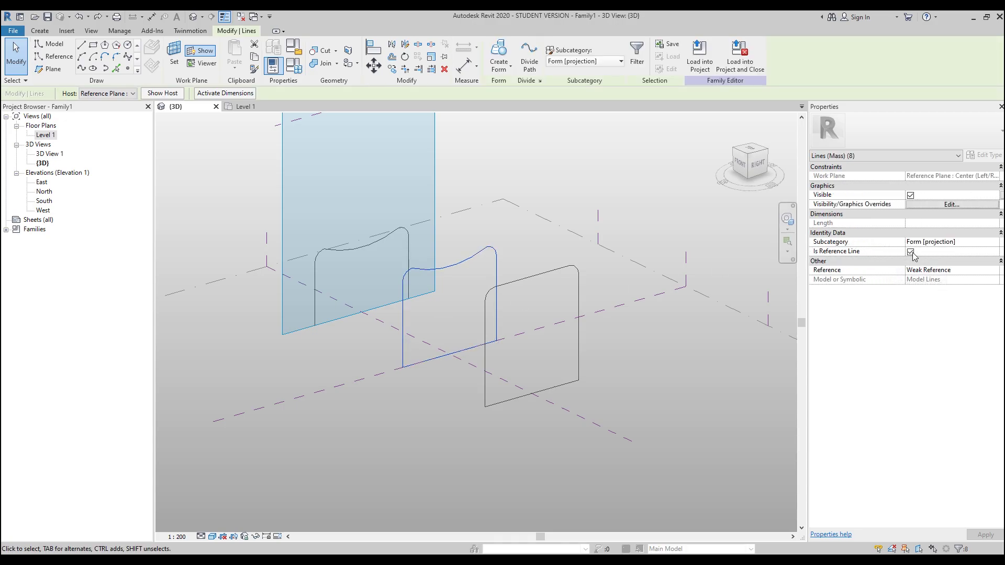
key(Escape)
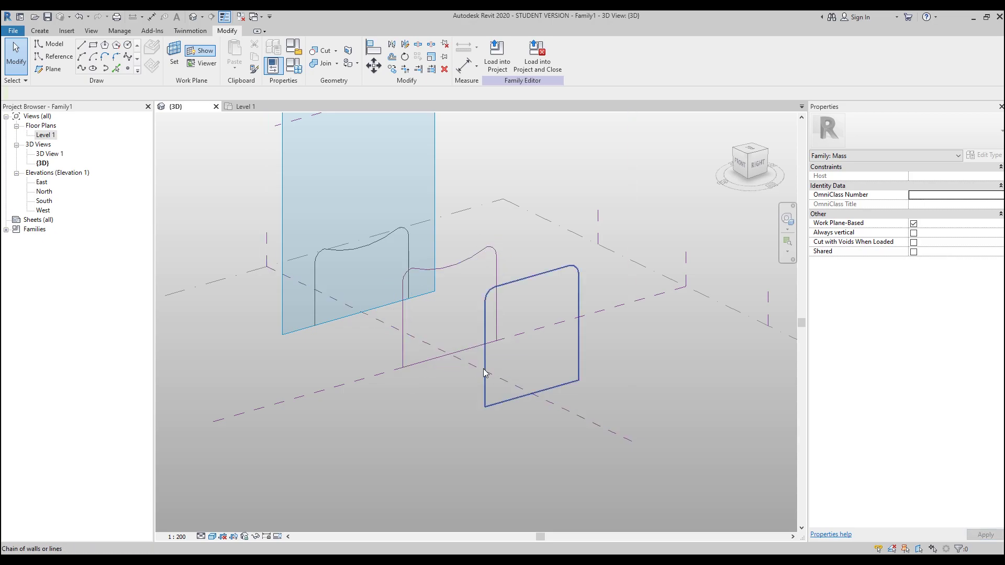
Step: Create a solid form through the straight-topped profile, the center reference-line profile and the copied profile
click(484, 369)
ctrl+click(407, 343)
ctrl+click(313, 299)
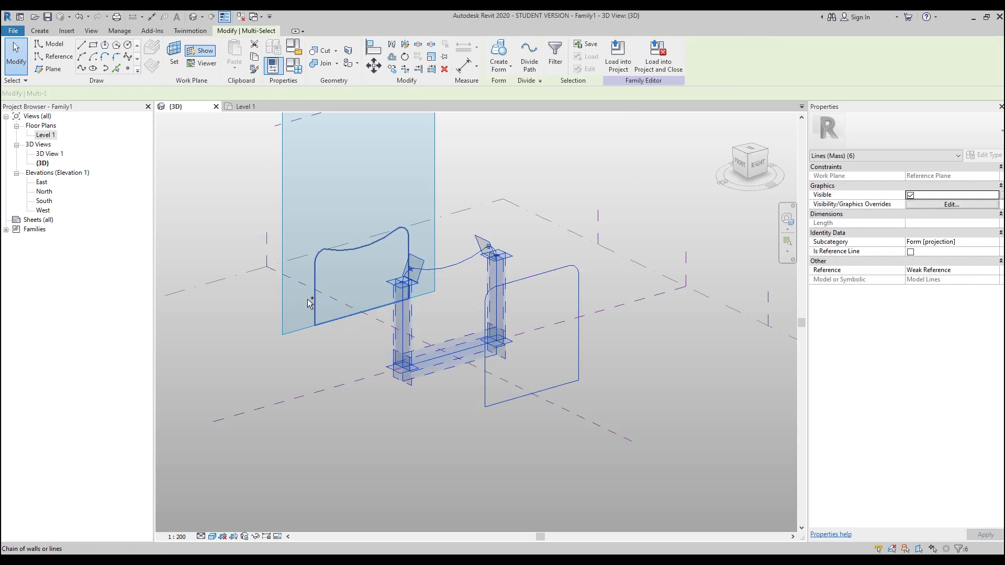
click(494, 54)
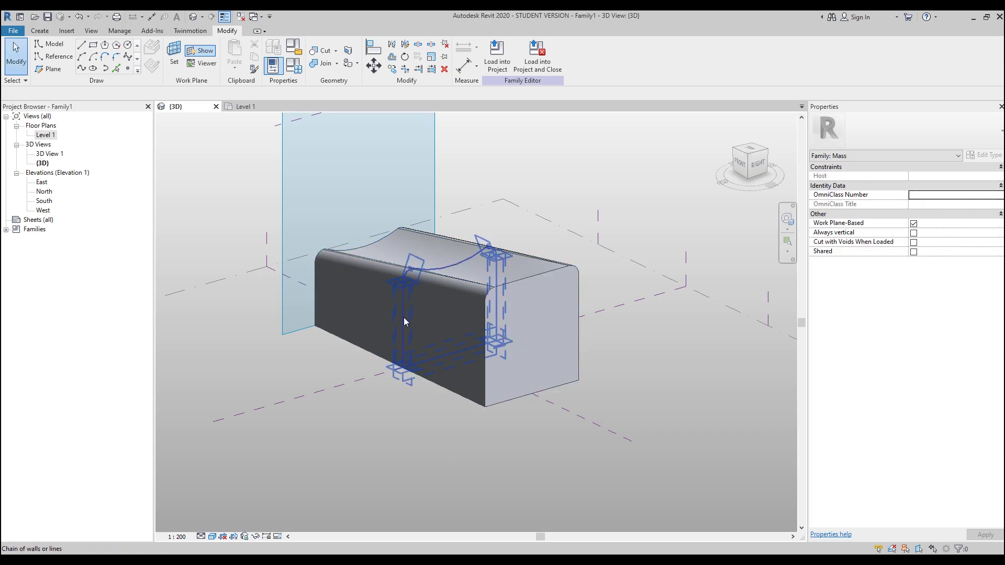
click(401, 338)
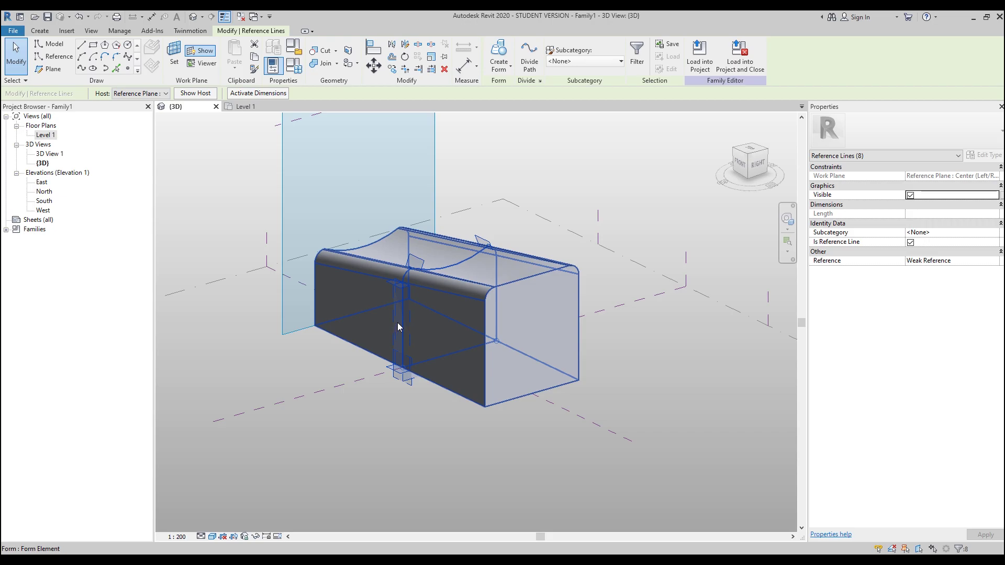
click(469, 436)
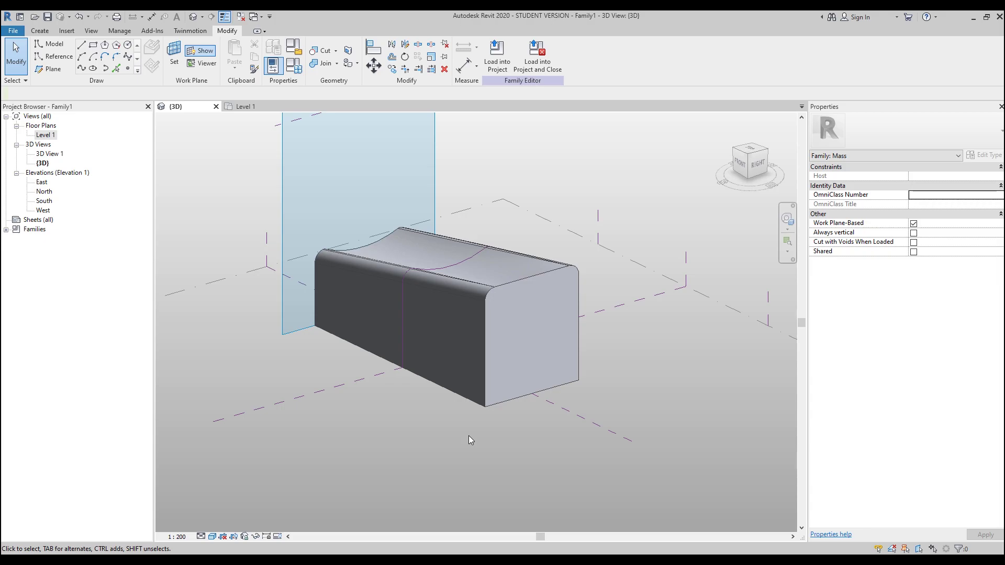
Step: Select the form's whole center reference-line chain and move it about 6000 sideways along its reference plane
key(Tab)
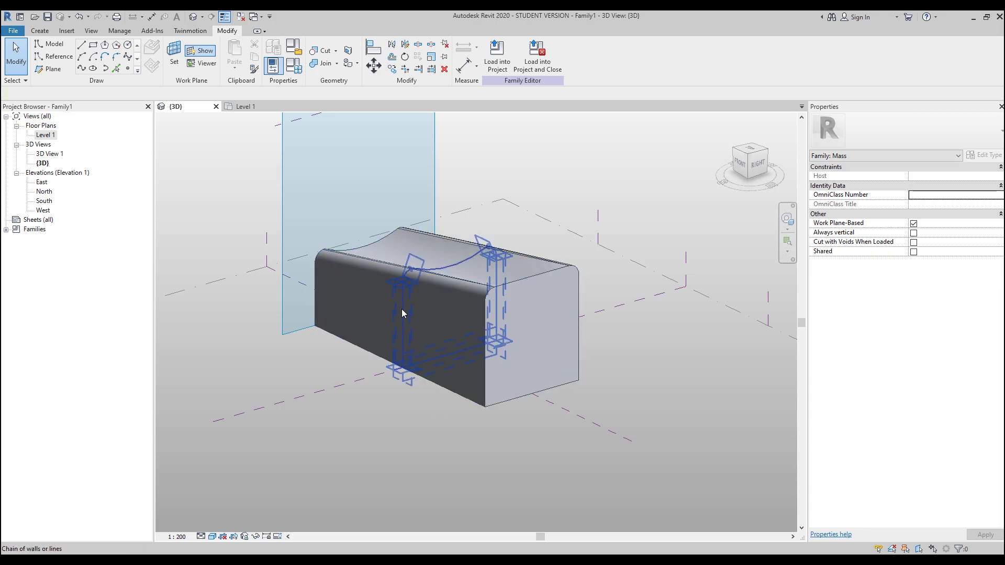
shift+middle_drag(629, 334, 405, 346)
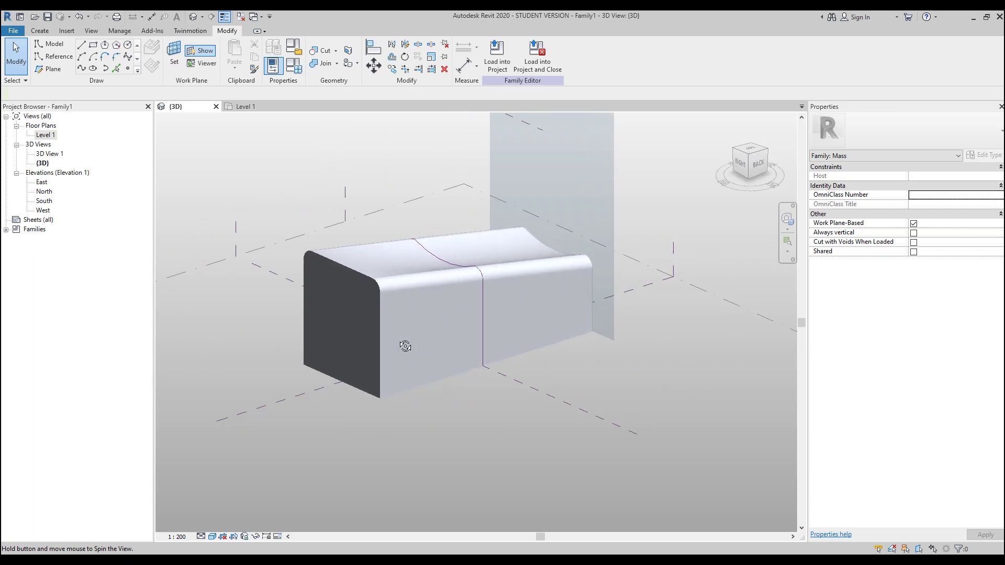
scroll(486, 310, up, 2)
key(Tab)
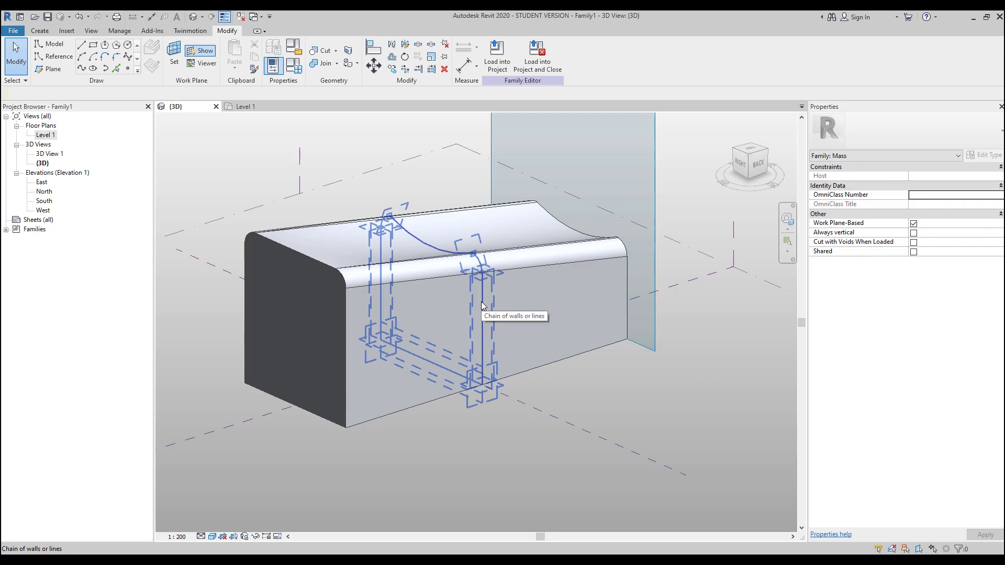
shift+middle_drag(489, 347, 707, 393)
click(403, 338)
shift+middle_drag(478, 350, 476, 364)
shift+middle_drag(441, 330, 485, 311)
key(m)
key(v)
click(325, 398)
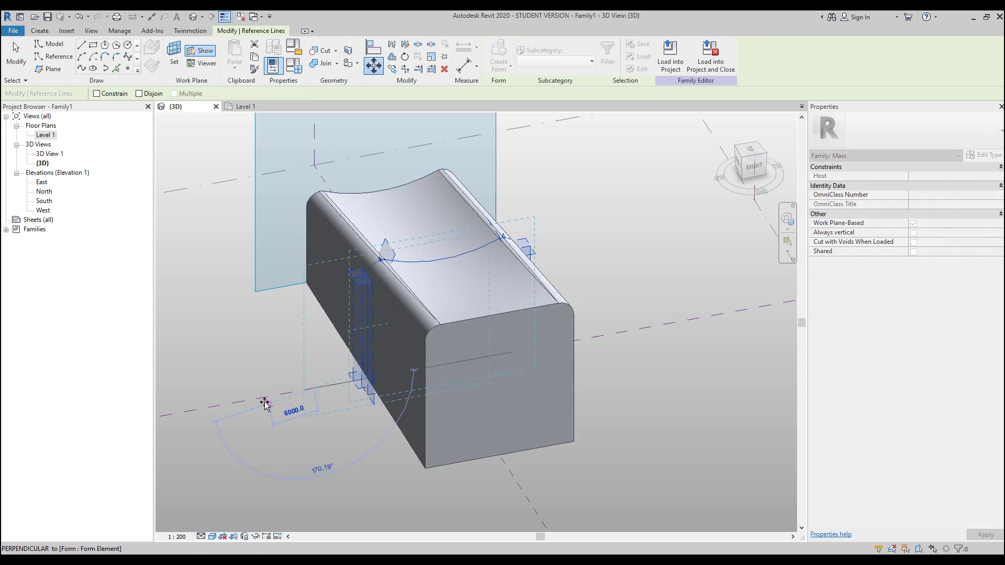
click(264, 405)
Step: Inspect the bowed form by selecting the center profile's curved top segment alone, and its whole reference-line chain
shift+middle_drag(541, 403, 460, 337)
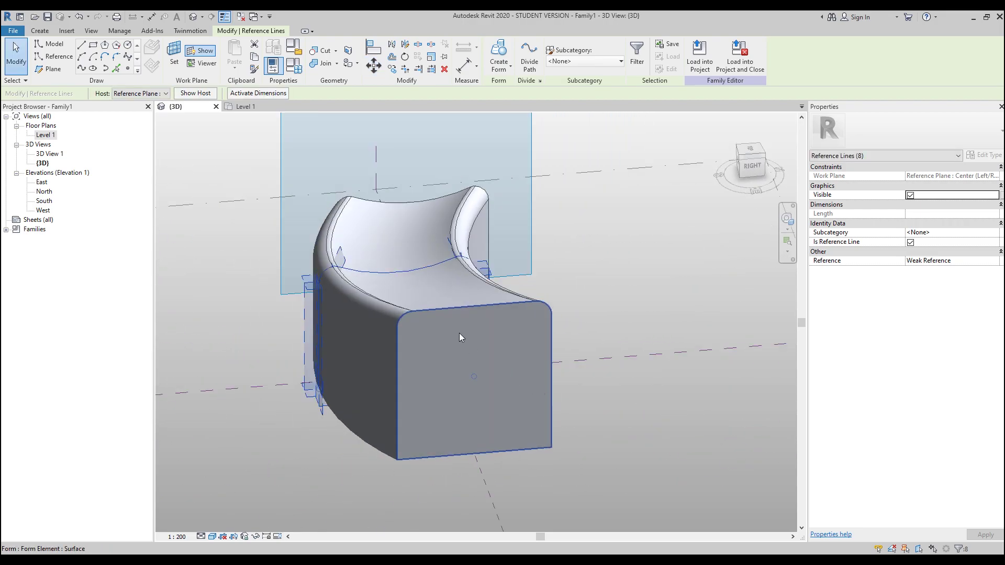
click(389, 273)
key(Escape)
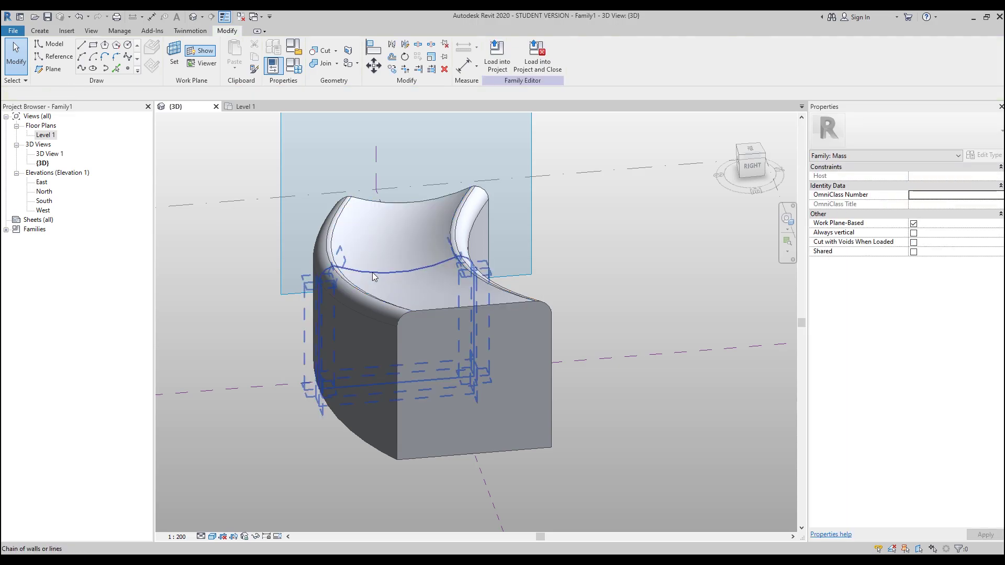
click(372, 273)
scroll(381, 272, up, 3)
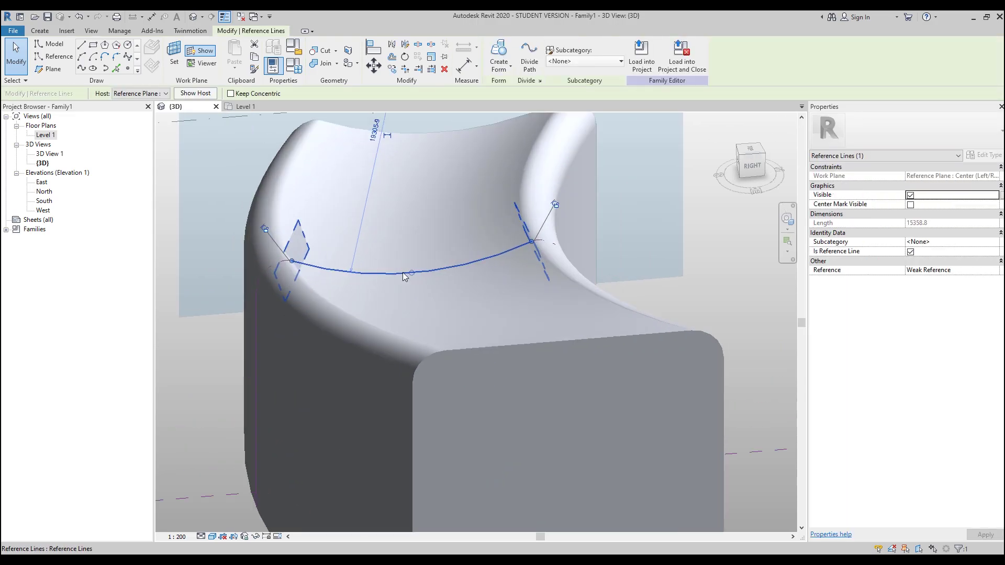
key(Escape)
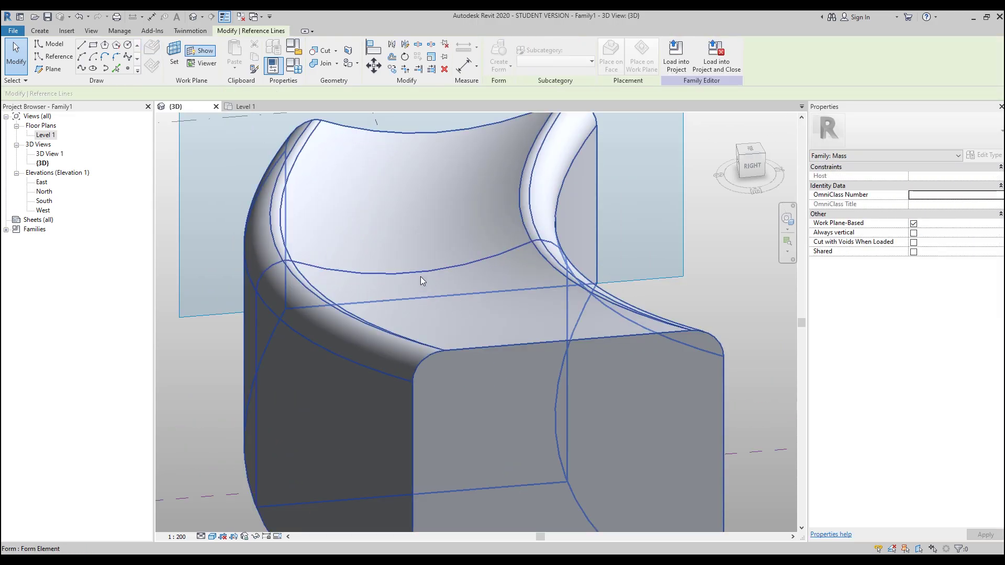
key(Tab)
key(Tab)
key(Tab)
key(Tab)
key(Tab)
click(413, 273)
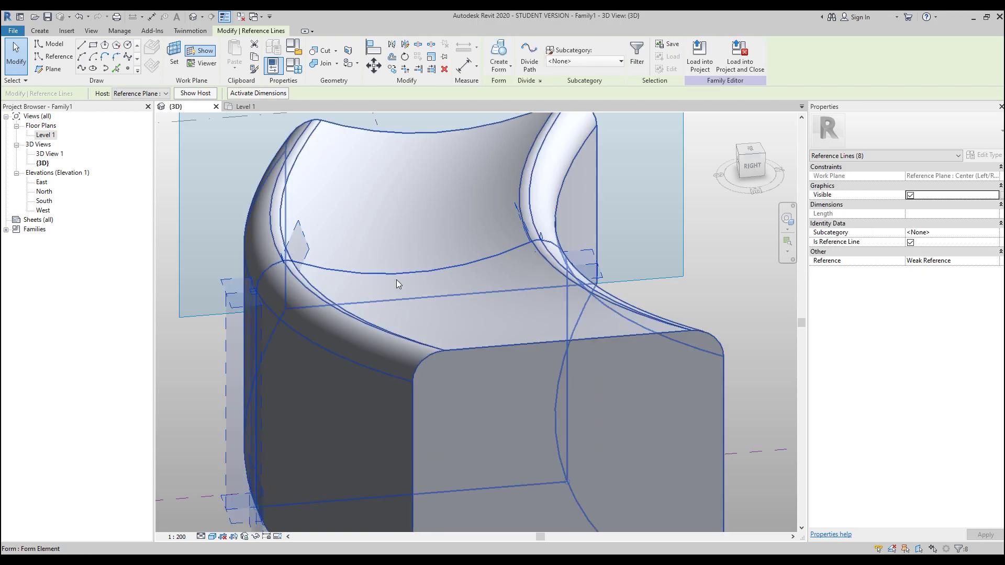
key(Escape)
Step: Undo the center reference-line profile's sideways move and the creation of the solid form
scroll(524, 205, down, 2)
key(ctrl+z)
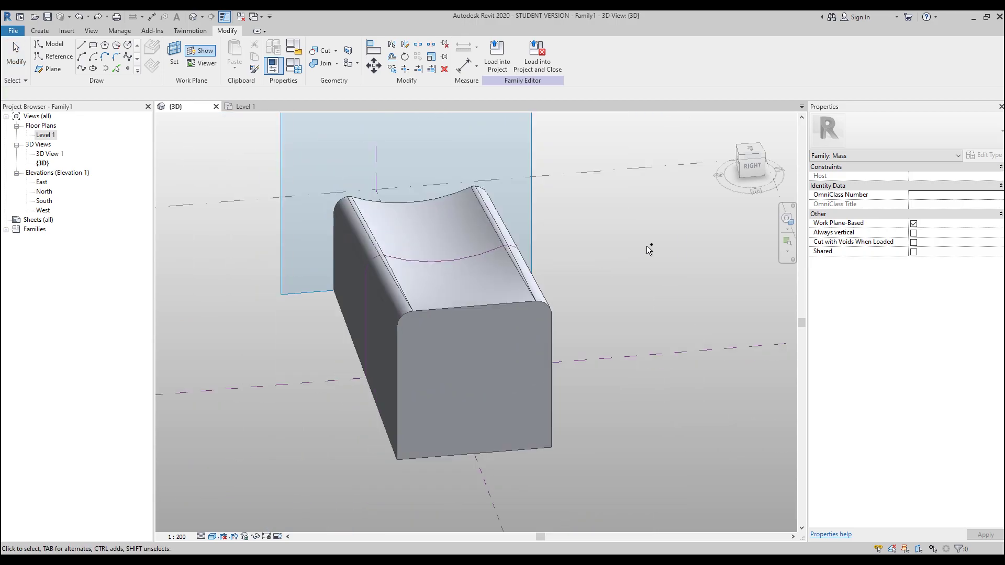
key(ctrl+z)
Step: Select only the curved top arc of the center profile and convert it from a reference line to a model line
shift+middle_drag(585, 278, 484, 259)
click(483, 259)
scroll(484, 259, up, 2)
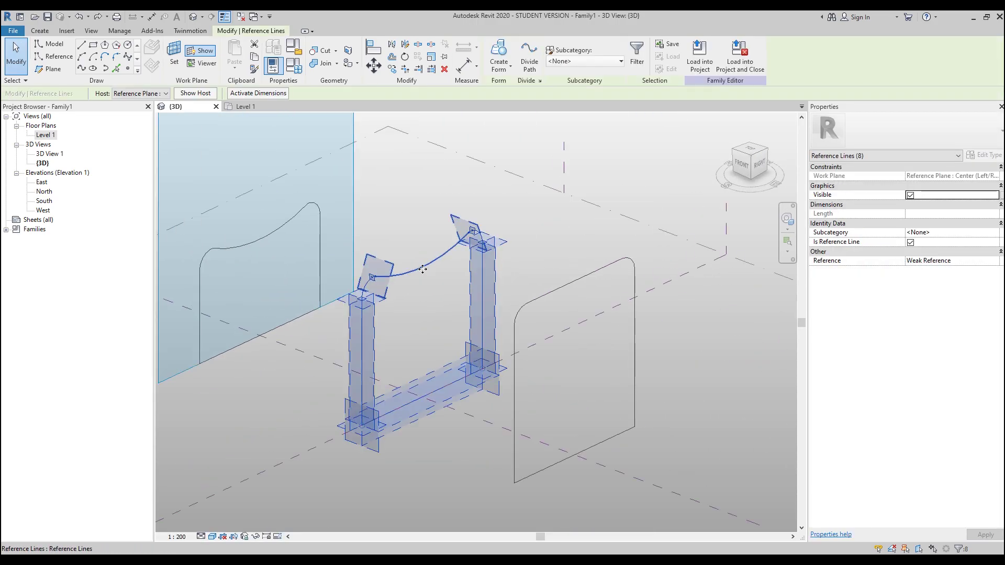
click(423, 270)
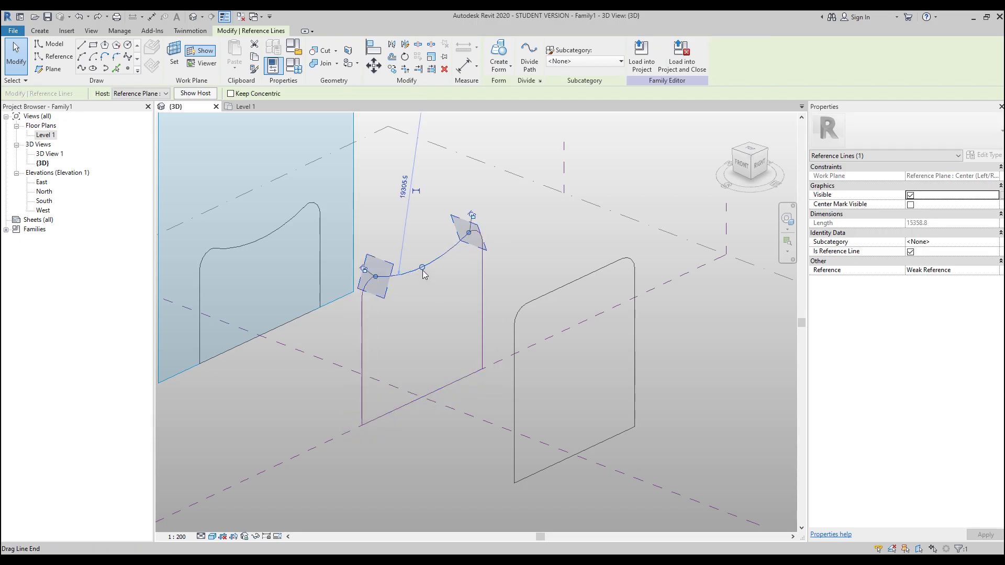
key(Escape)
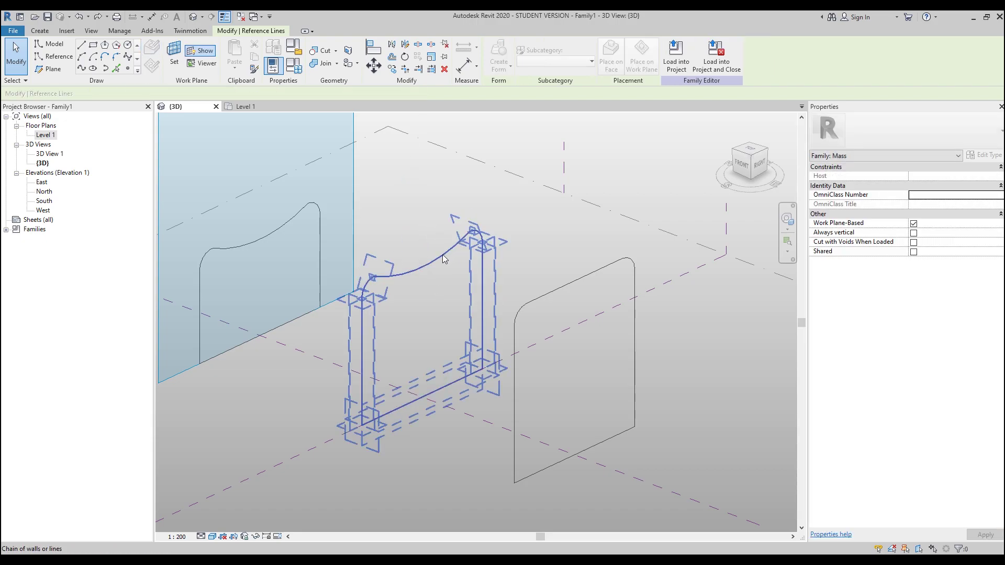
click(442, 258)
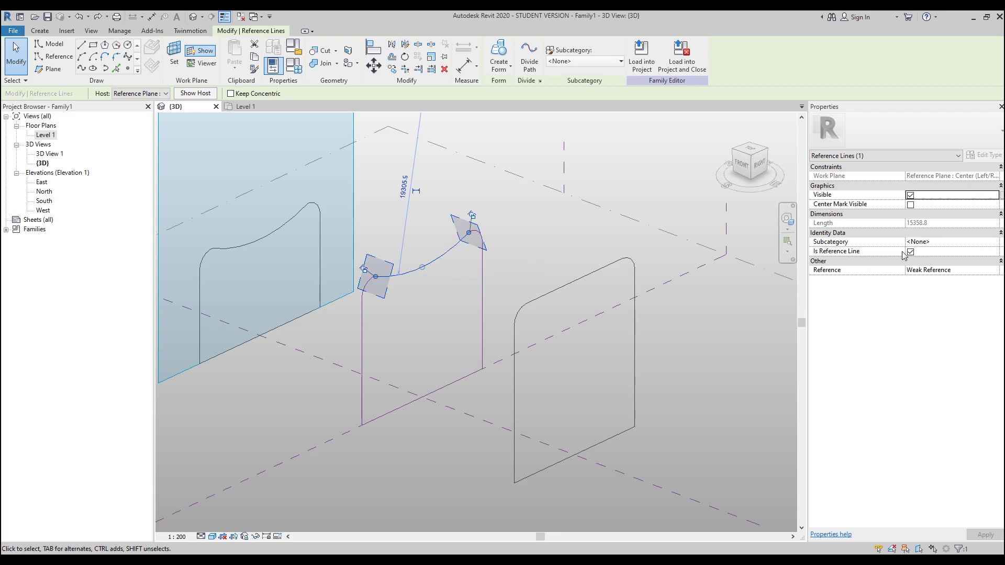
click(911, 252)
click(428, 237)
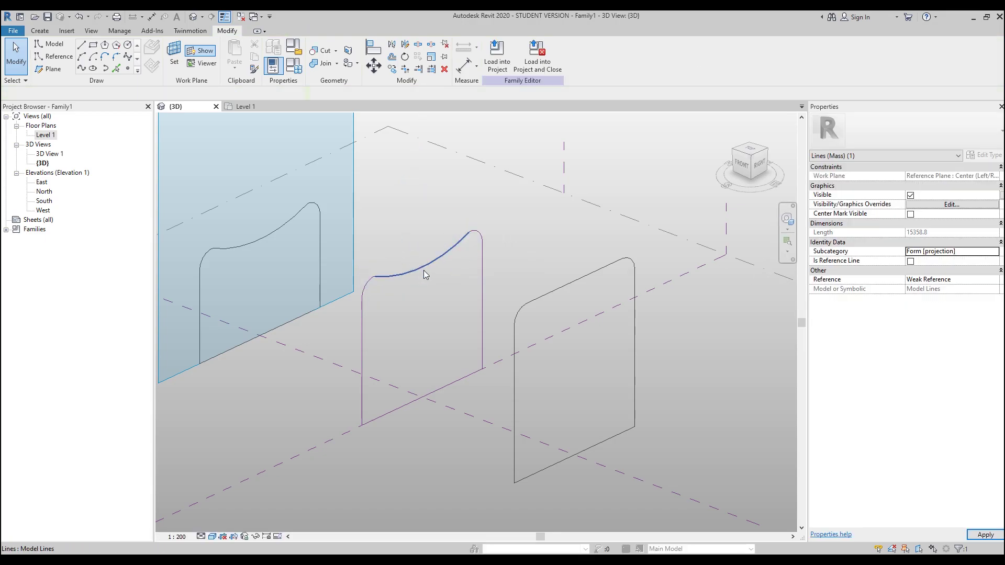
Step: Pull the center profile's top arc upward off the profile and delete it
drag(426, 270, 420, 224)
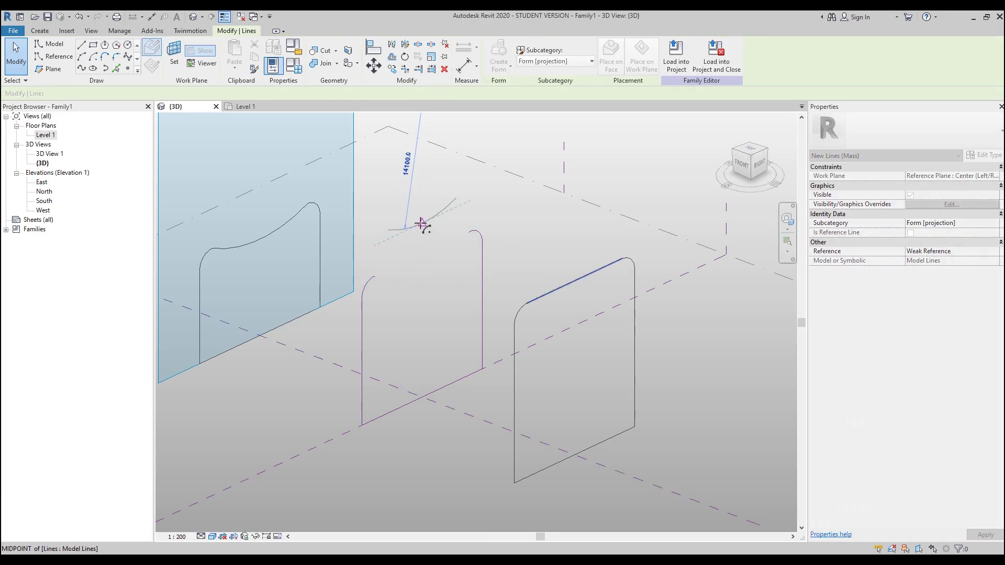
click(530, 243)
scroll(415, 242, up, 2)
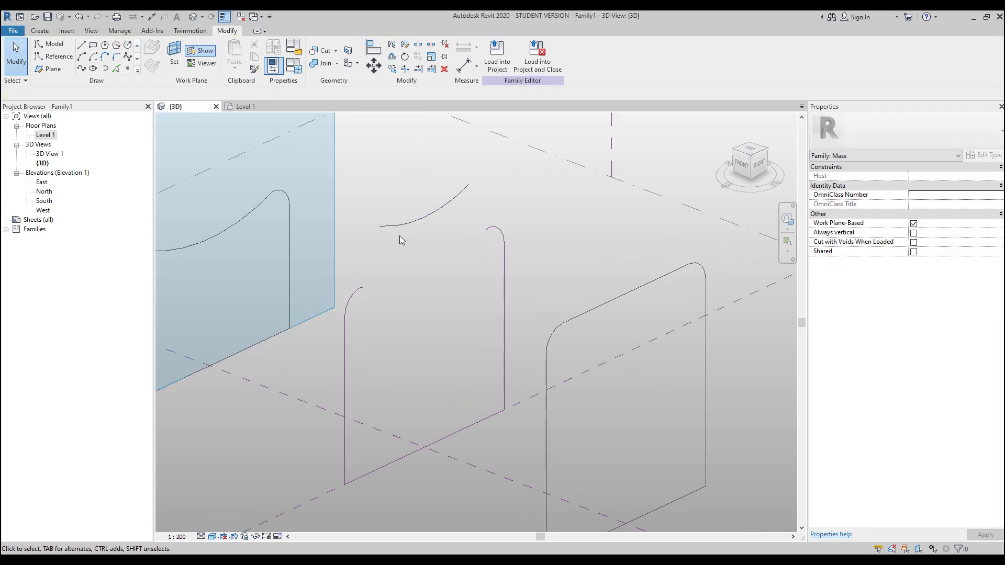
click(422, 216)
key(Delete)
Step: Draw a start-end-radius arc bulging upward between the center profile's open top ends, using the center reference plane as work plane
click(81, 56)
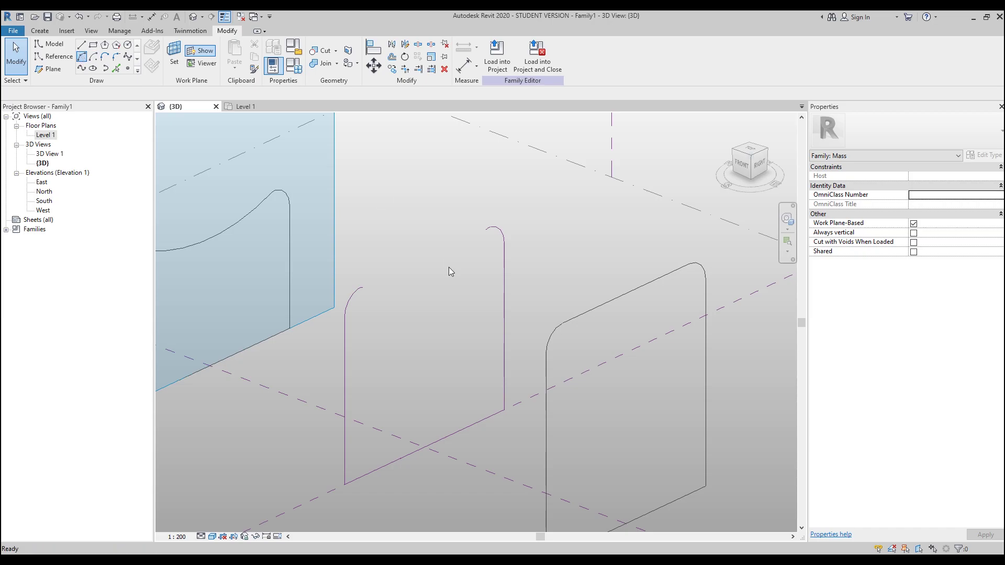
shift+middle_drag(354, 225, 281, 254)
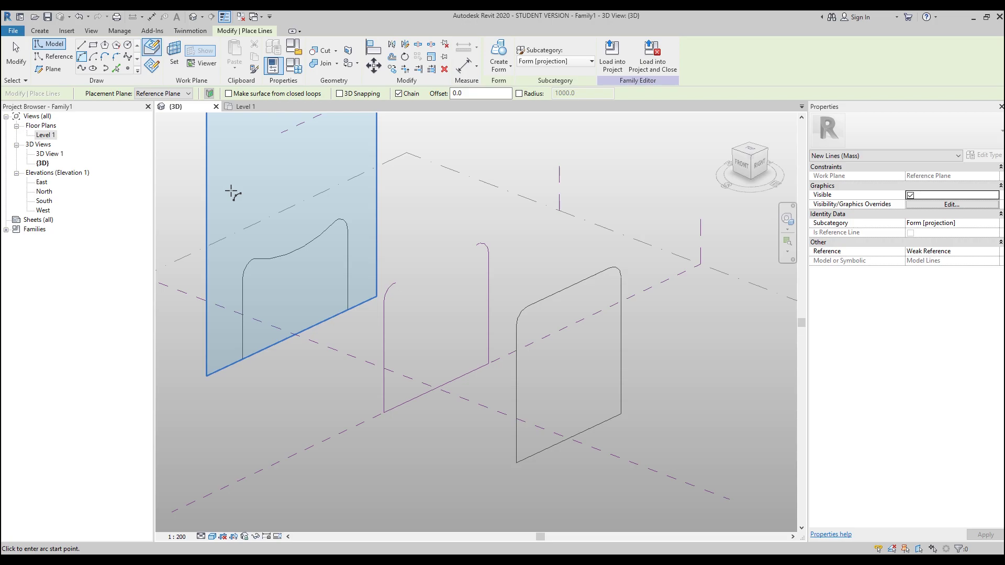
click(174, 55)
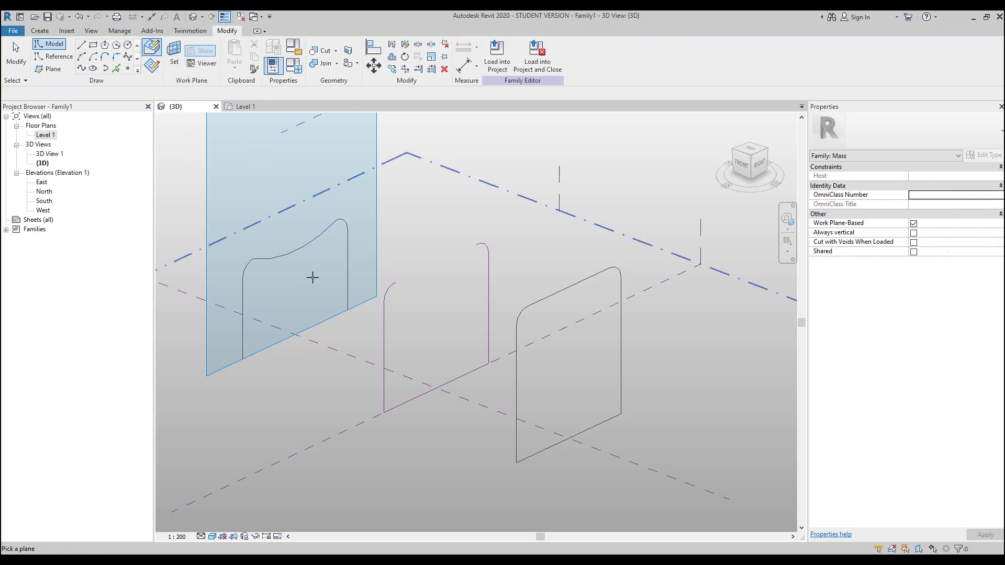
click(336, 434)
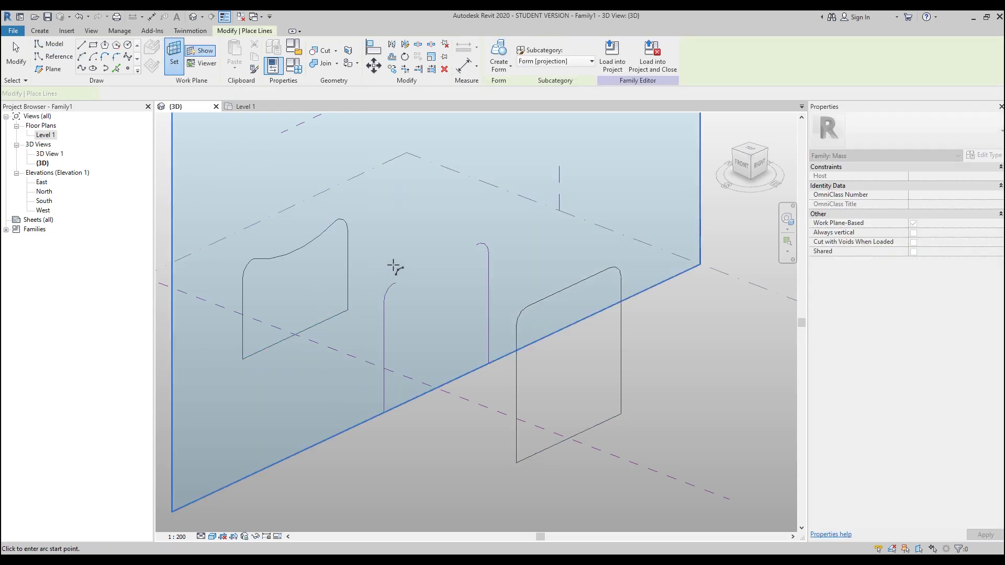
click(398, 283)
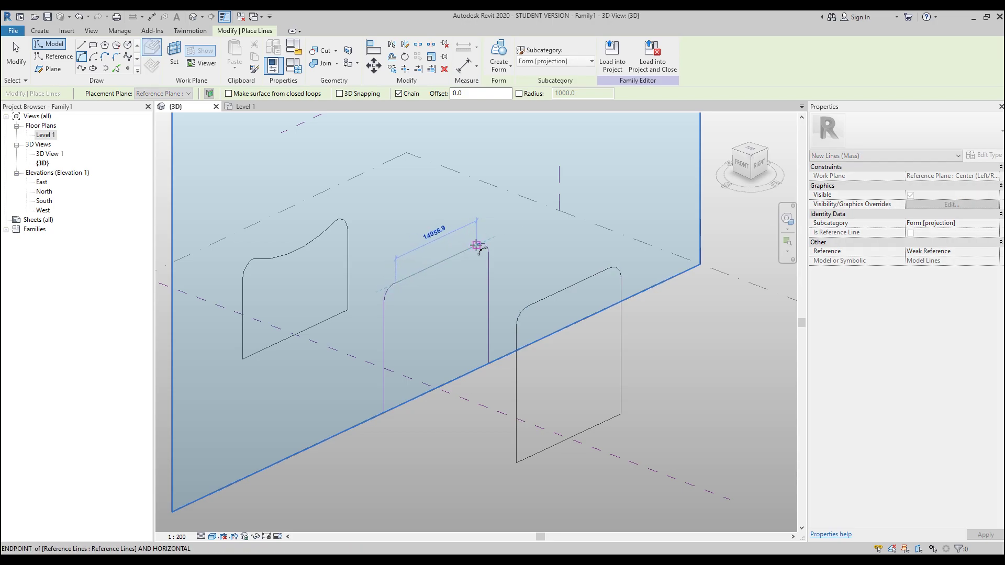
click(478, 243)
click(437, 228)
key(Escape)
key(Escape)
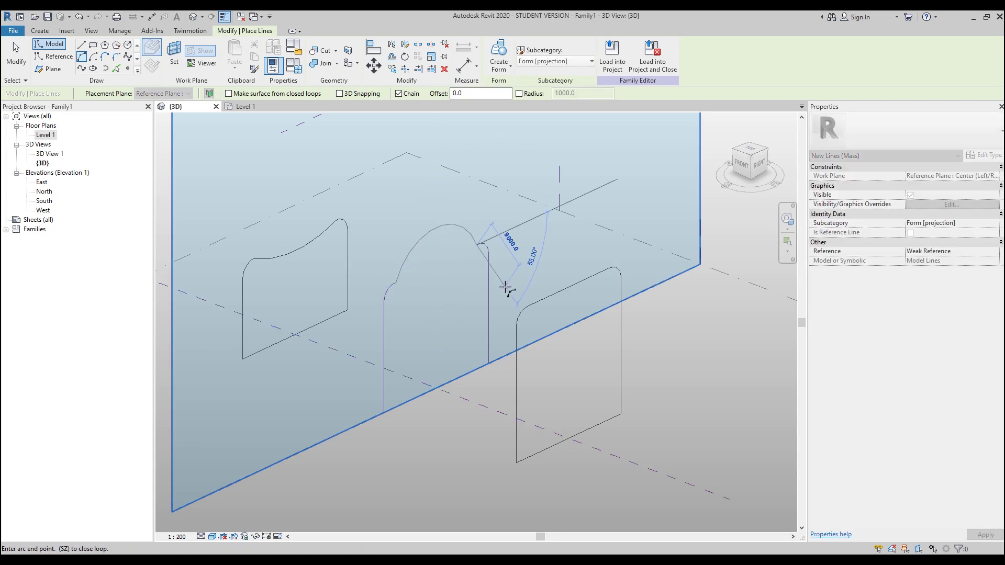
Step: Select the front profile, the arched center profile and the rear profile, and create a solid form through them
click(406, 265)
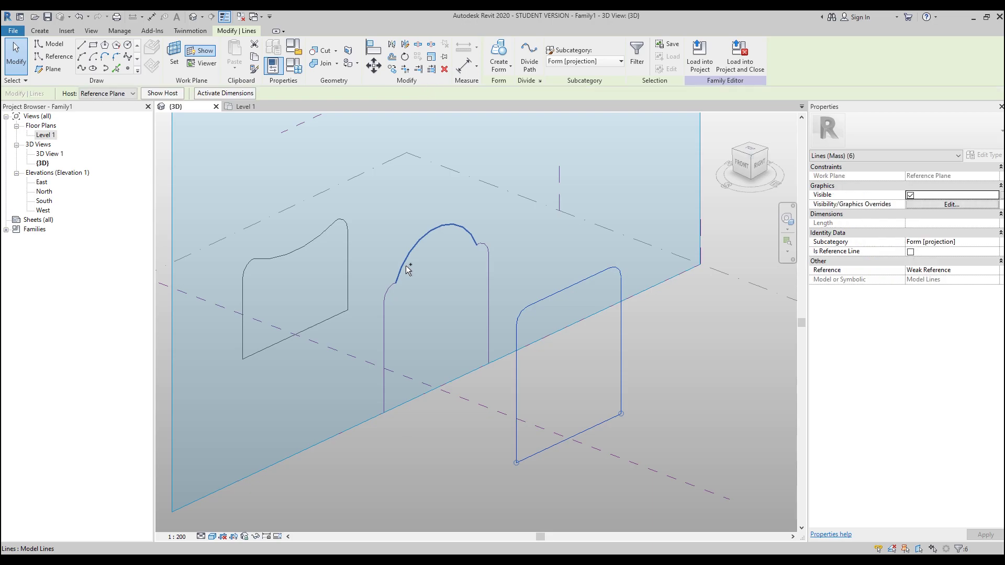
key(Tab)
click(393, 296)
drag(393, 296, 281, 300)
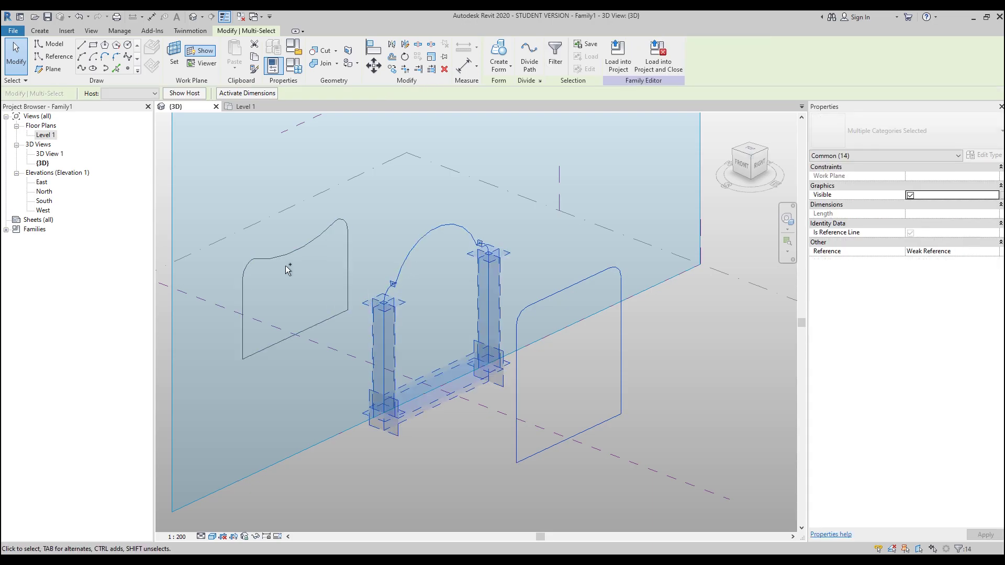
click(498, 52)
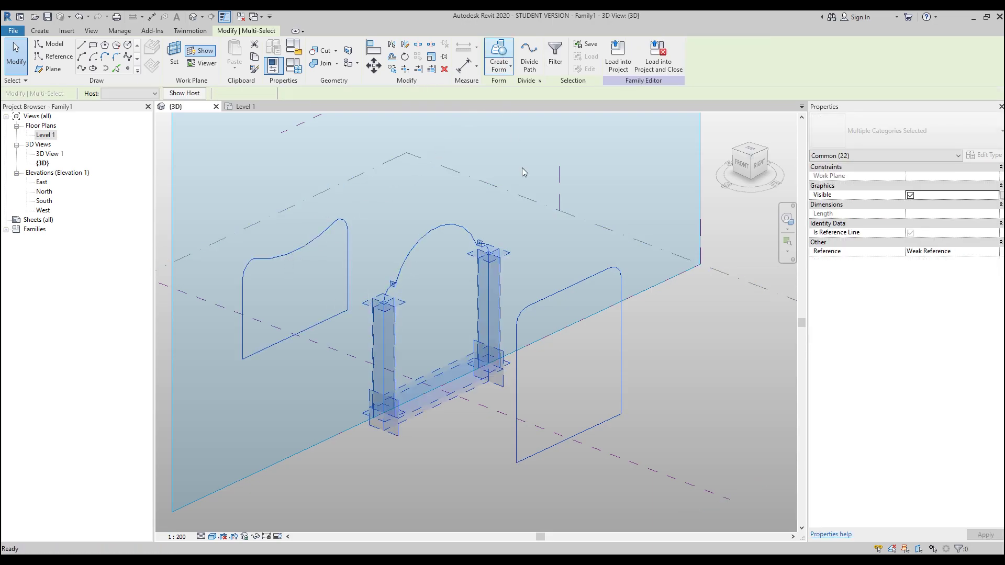
shift+middle_drag(720, 379, 637, 376)
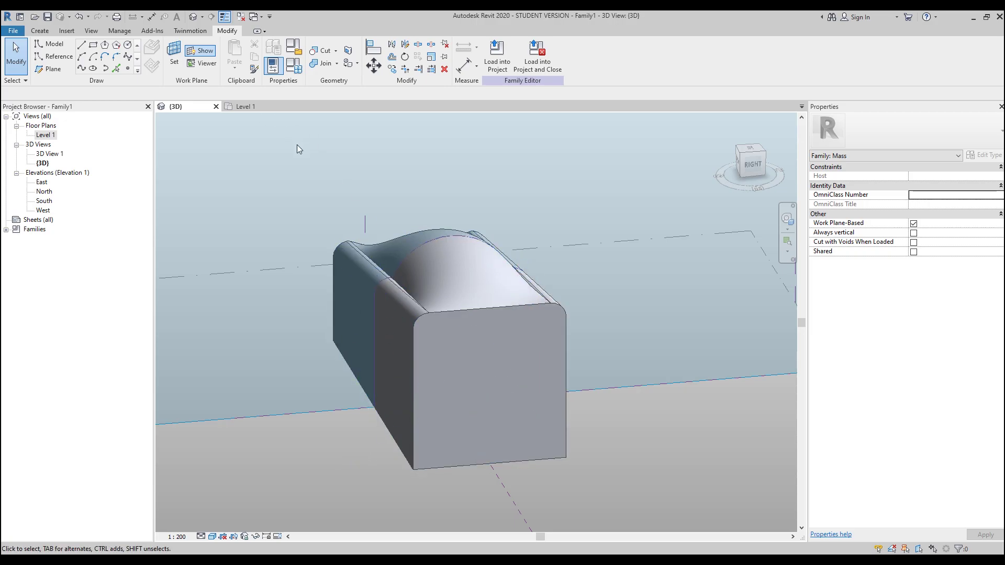
Step: Undo the creation of the solid form with the arched center, leaving the three separate profiles
key(w)
key(f)
shift+middle_drag(335, 311, 355, 280)
shift+middle_drag(516, 338, 491, 344)
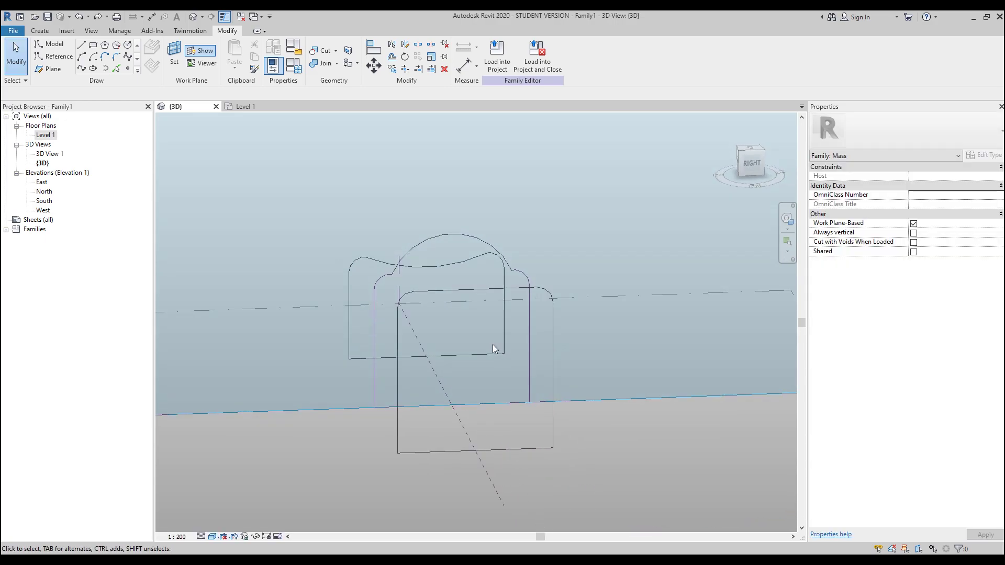
Step: Set up the Offset command with a numerical offset of 250 and Copy enabled
click(396, 63)
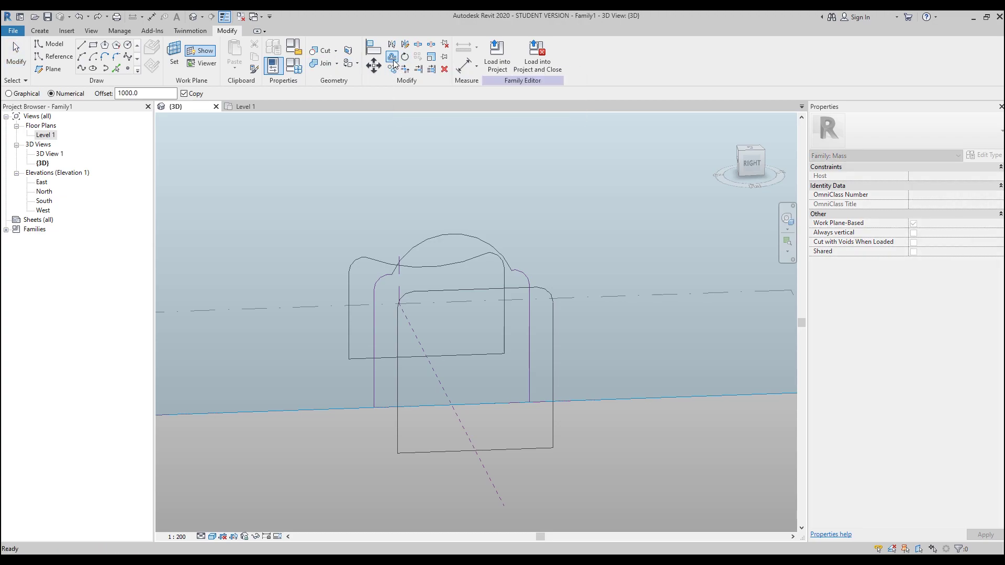
double_click(128, 93)
text(250)
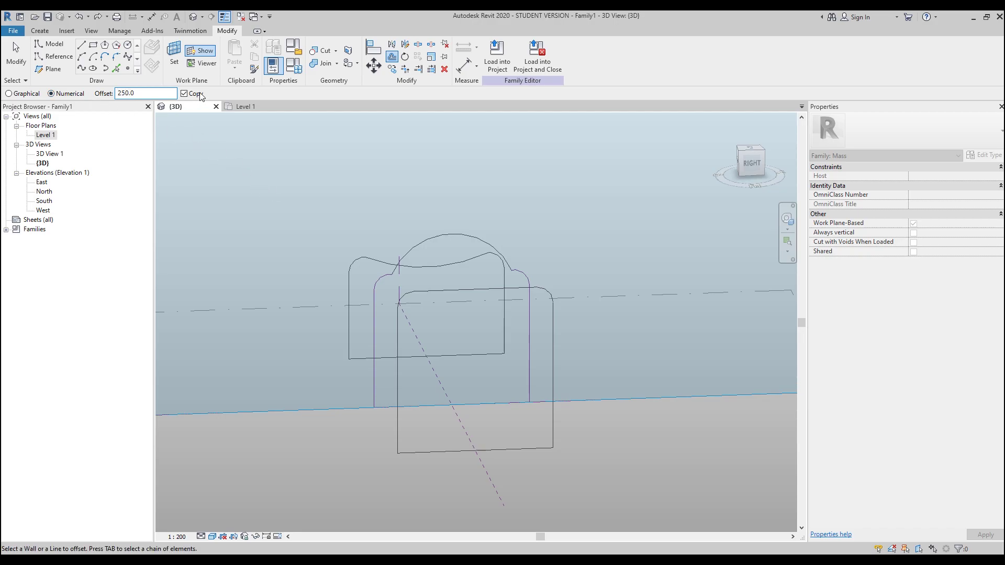
Step: Set the front reference plane as the work plane
click(174, 55)
scroll(473, 259, down, 2)
shift+middle_drag(473, 259, 713, 299)
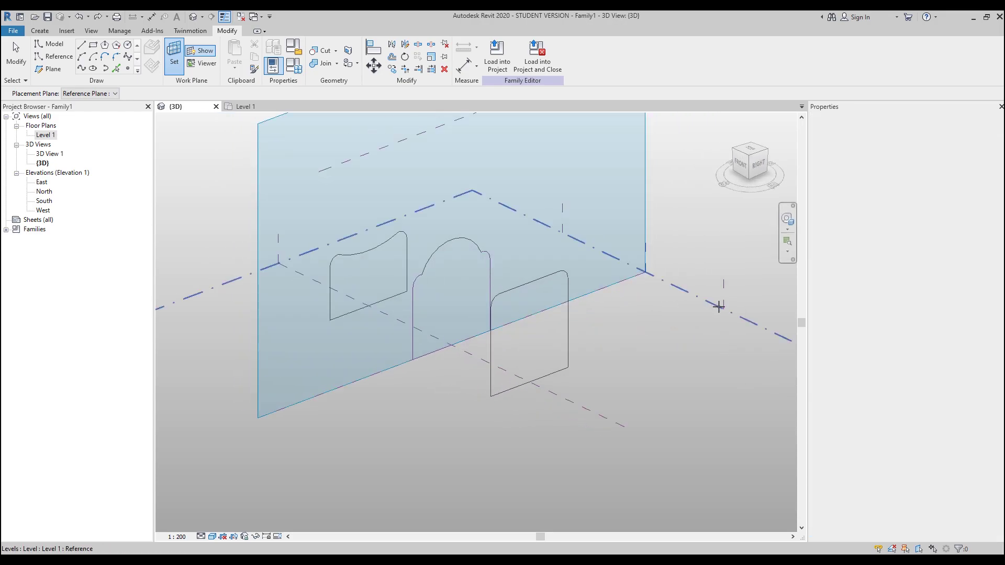
click(685, 308)
Step: Try a copied inward offset of 250 on the whole front profile chain
scroll(541, 334, up, 1)
key(Tab)
click(477, 365)
scroll(522, 329, up, 1)
scroll(408, 209, up, 1)
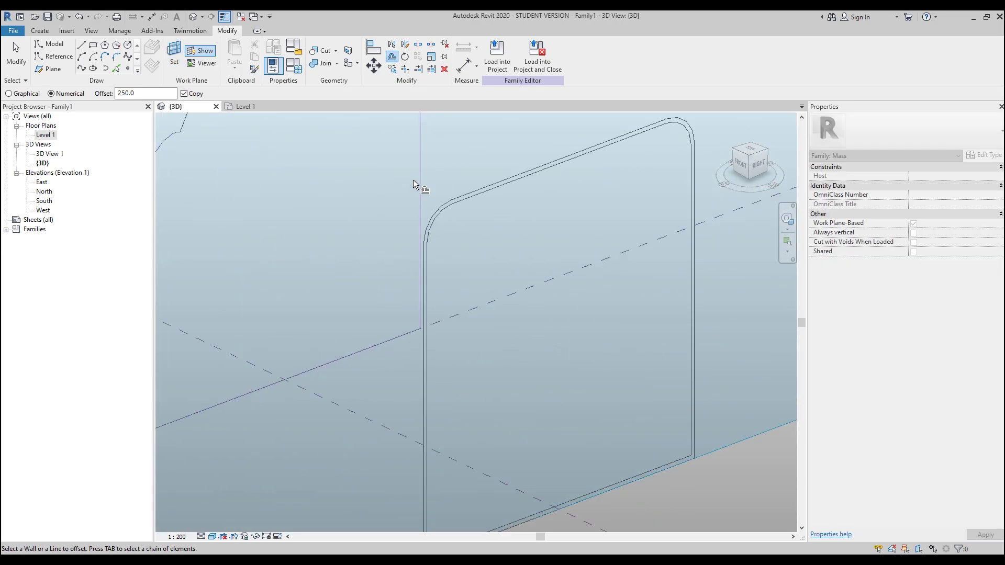
scroll(475, 294, down, 4)
key(Escape)
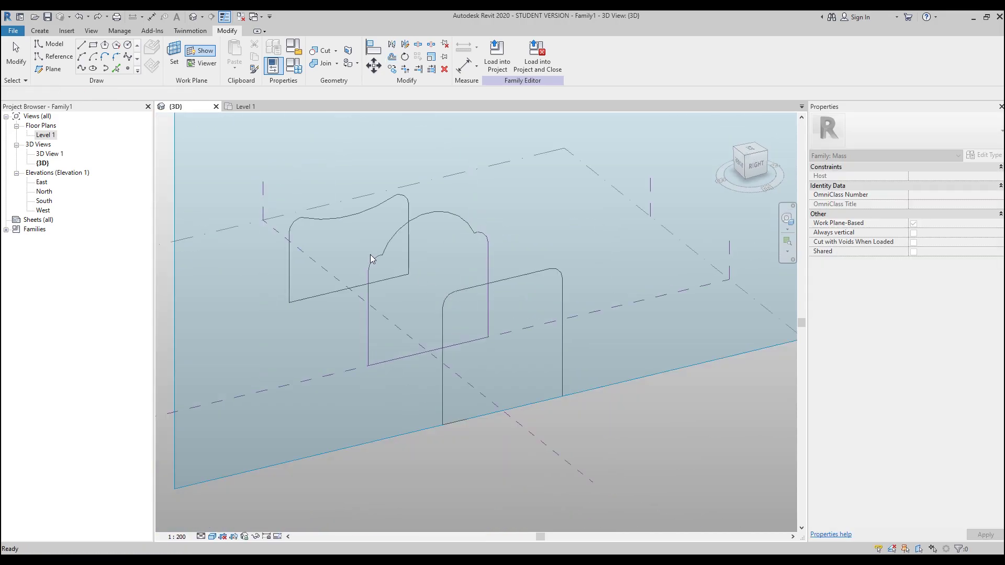
Step: Offset the whole front profile chain inward by 550 as a copy
key(o)
key(f)
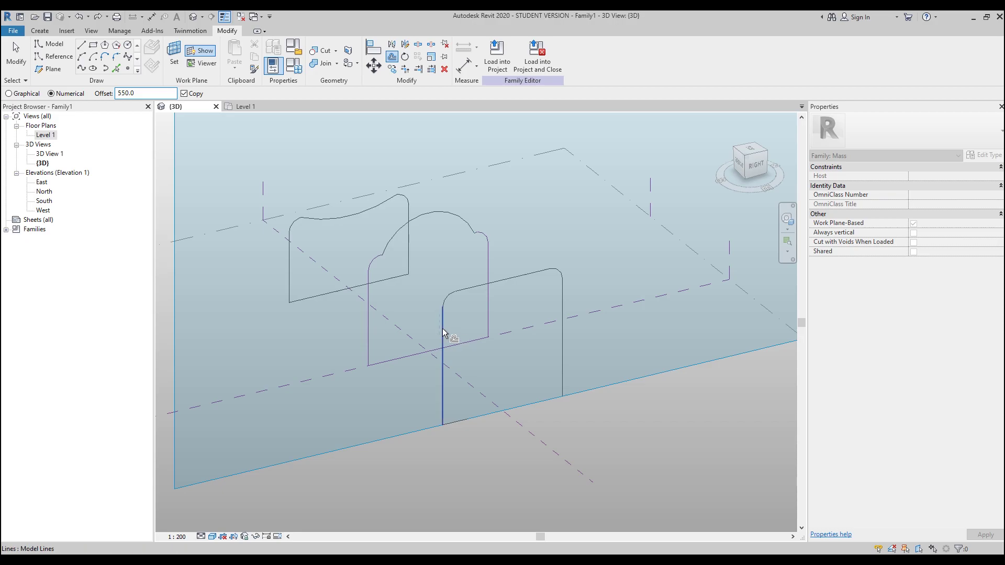
scroll(445, 329, up, 2)
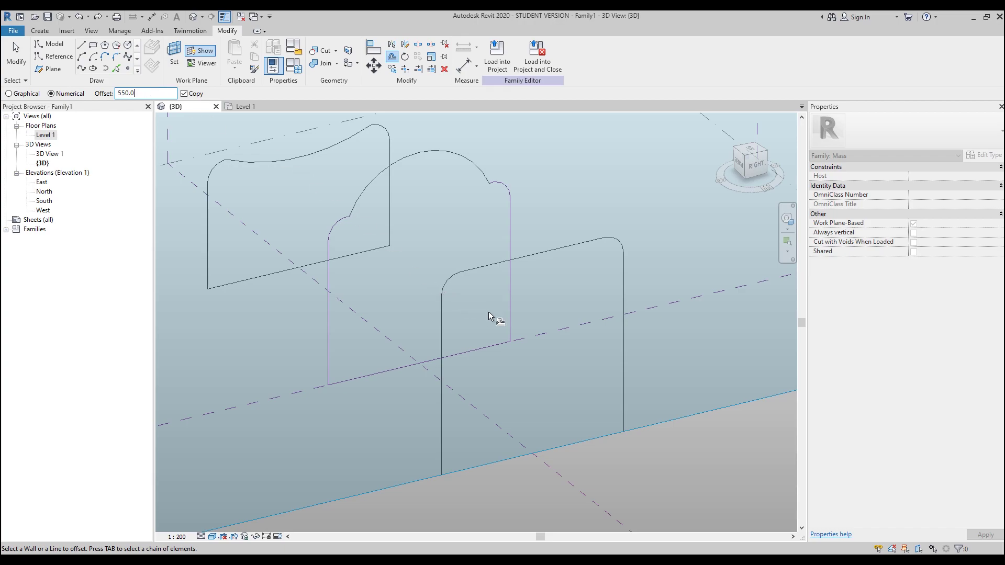
middle_drag(488, 312, 450, 273)
key(Tab)
click(454, 227)
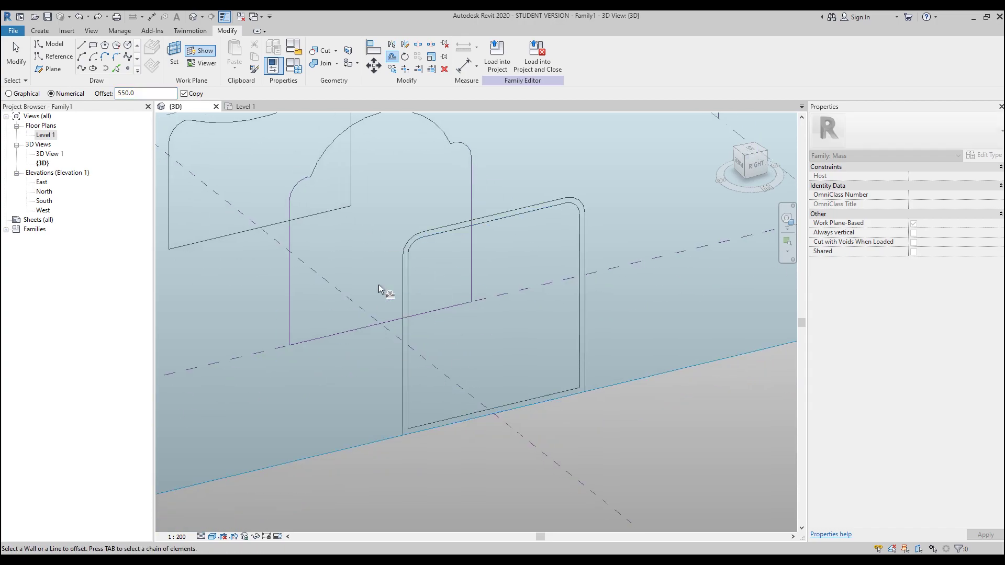
Step: Set the center reference plane as the work plane
shift+middle_drag(475, 338, 432, 338)
click(175, 52)
click(290, 408)
Step: Try to offset the center profile's reference lines and its top arc inward by 550 as copies
key(o)
key(f)
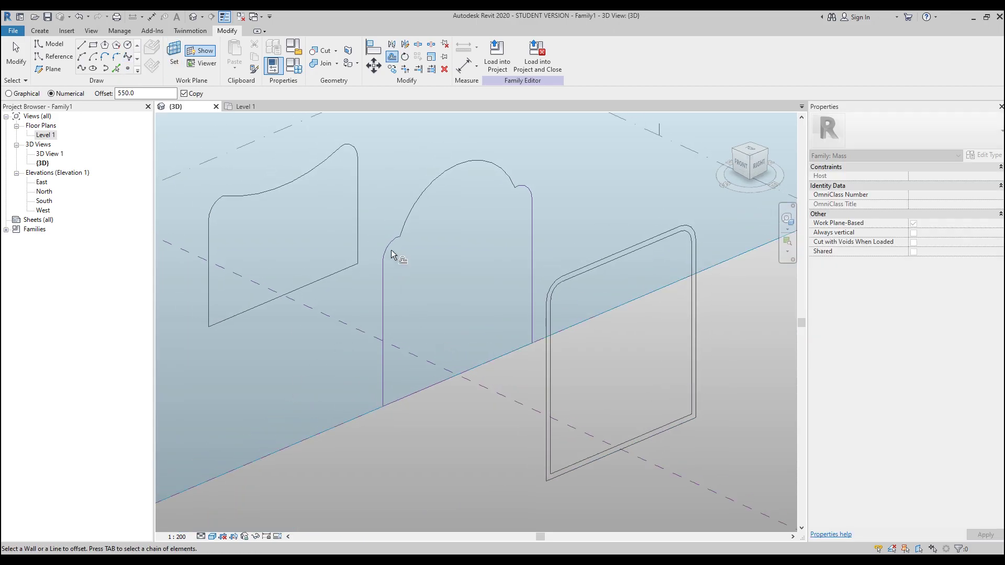
key(Tab)
click(392, 253)
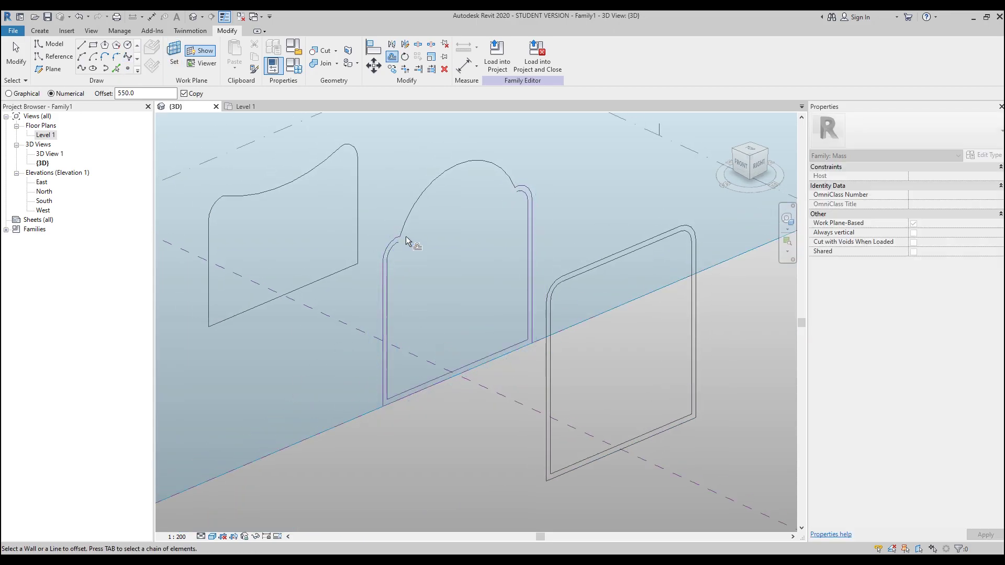
scroll(430, 232, up, 4)
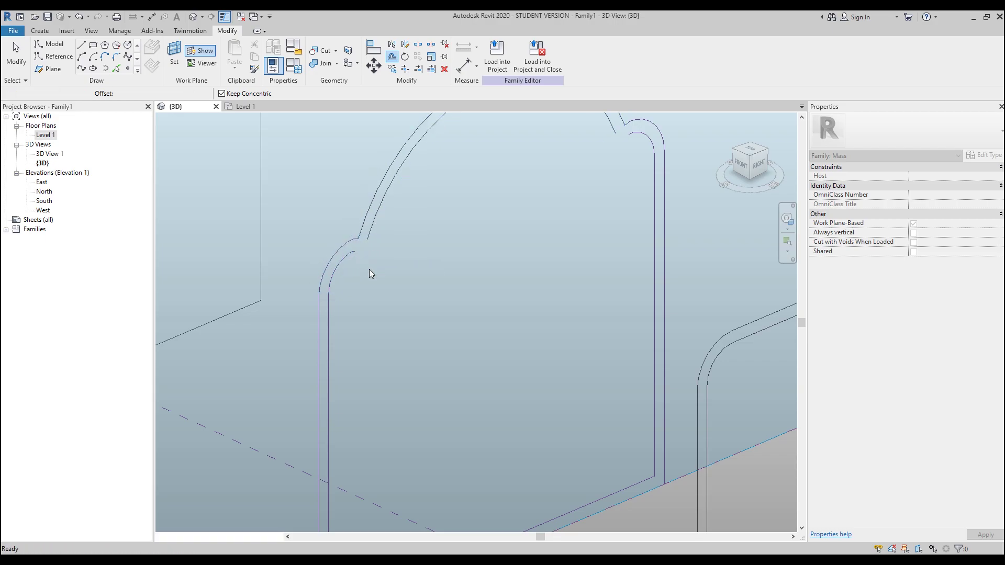
scroll(369, 268, down, 5)
key(Escape)
Step: Convert the center profile's reference-line chain to model lines by turning off Is Reference Line
key(Tab)
click(386, 255)
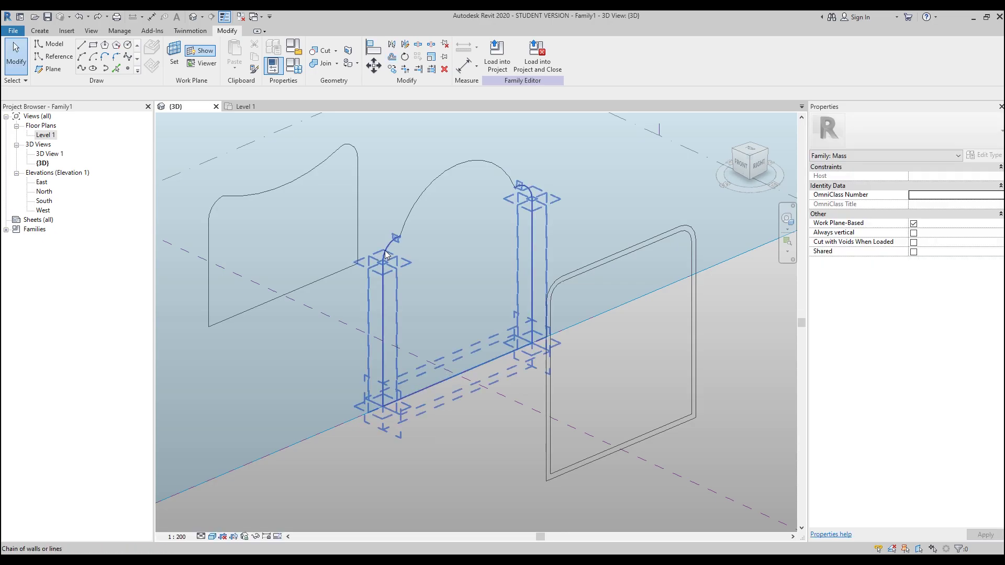
click(386, 254)
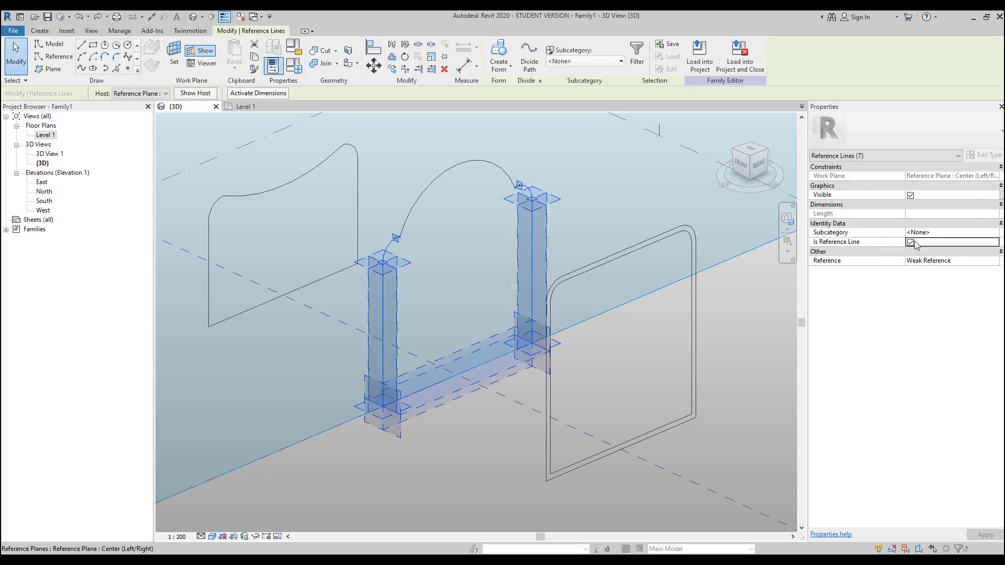
click(911, 242)
click(416, 252)
Step: Offset the complete arched center profile inward by 550 as a copy
scroll(416, 251, up, 2)
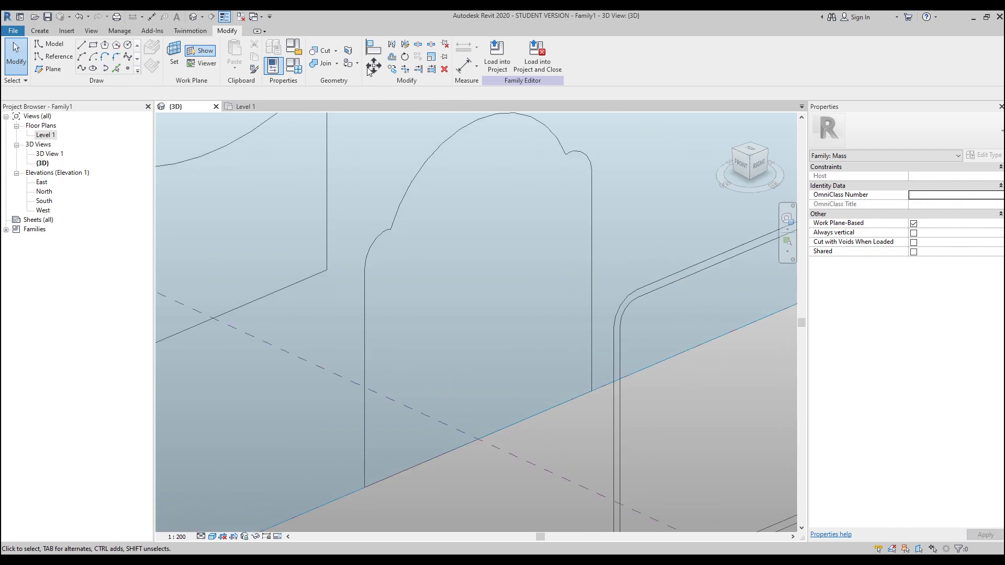
click(392, 59)
key(Tab)
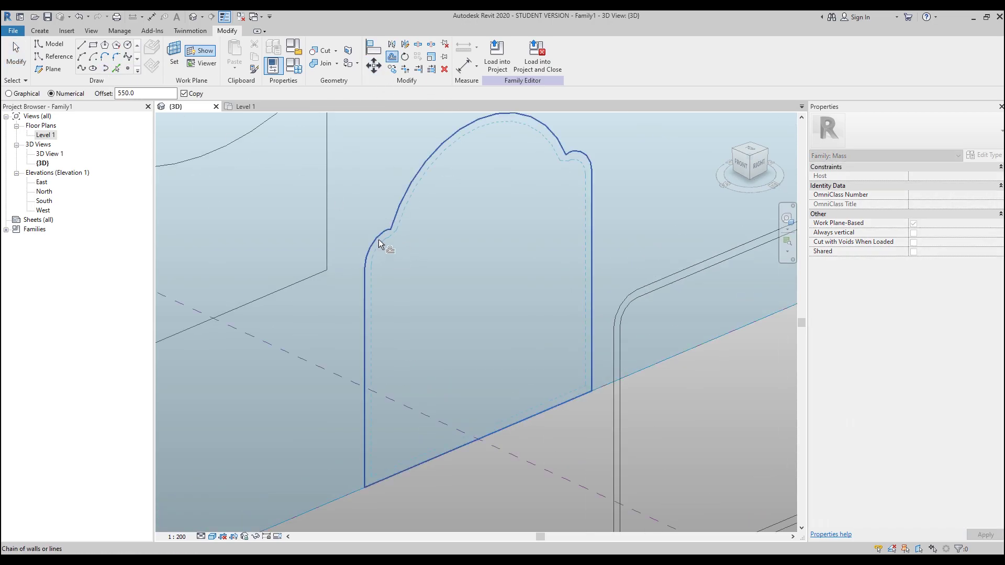
click(379, 240)
Step: Set the rear reference plane as the work plane and offset a copy of the rear profile inward by 550
middle_drag(353, 259, 647, 316)
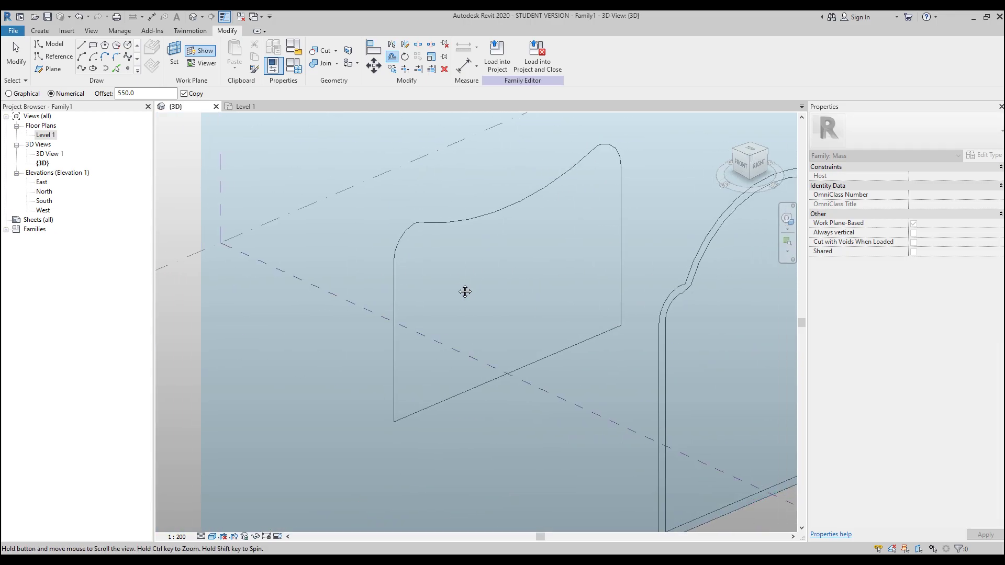
click(176, 52)
scroll(387, 341, down, 2)
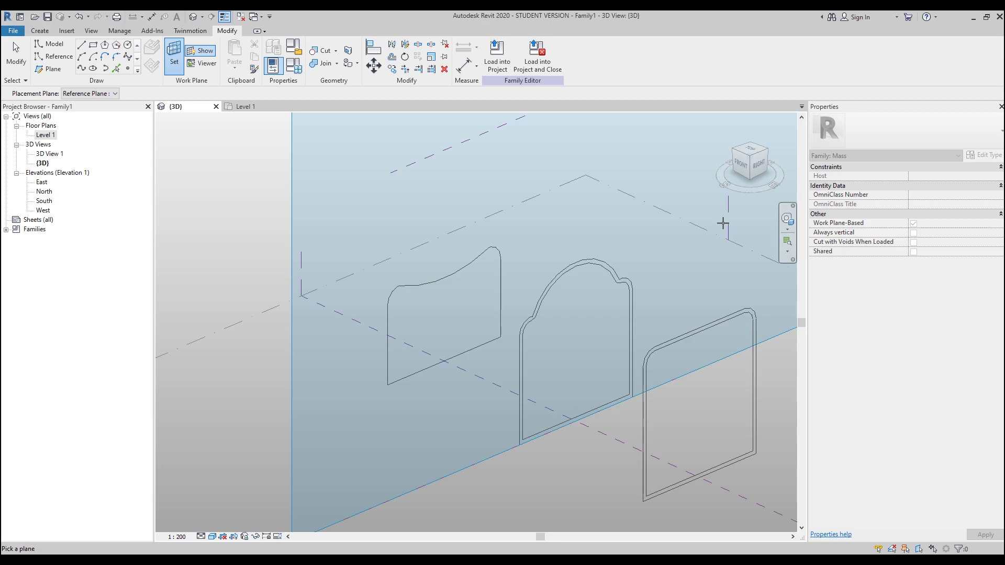
click(416, 282)
scroll(416, 280, up, 2)
key(o)
key(f)
key(Tab)
click(401, 291)
scroll(447, 324, down, 3)
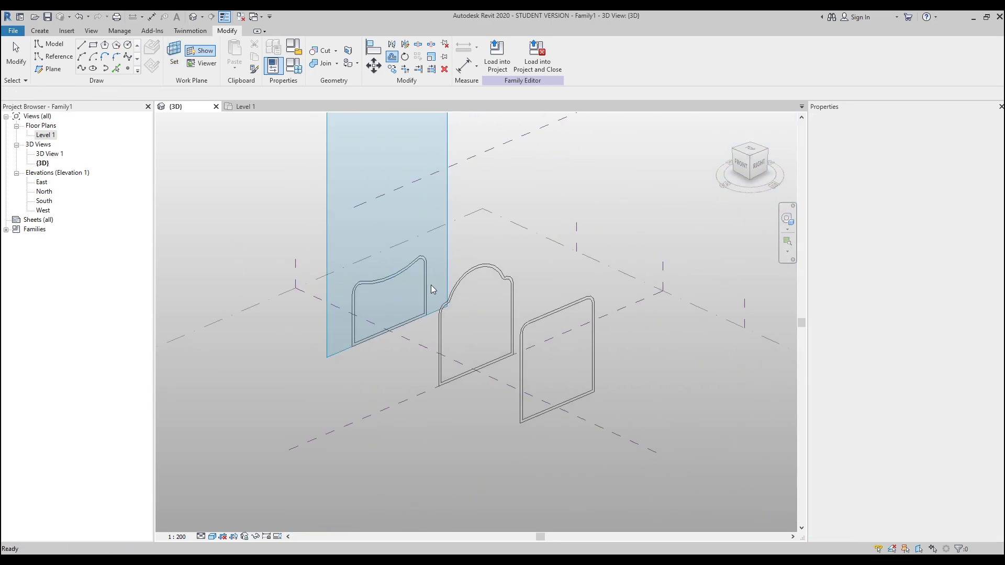
key(Escape)
Step: Select the inner offset chains of the front, center and rear profiles and create a void form through them
scroll(487, 314, up, 4)
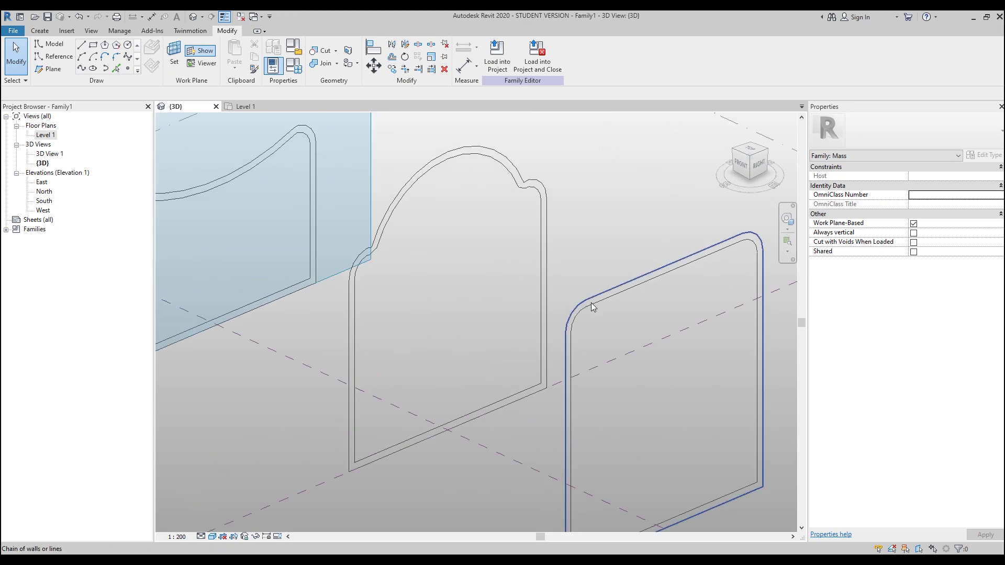
click(593, 307)
key(Tab)
ctrl+click(388, 222)
key(Tab)
ctrl+click(255, 168)
click(504, 61)
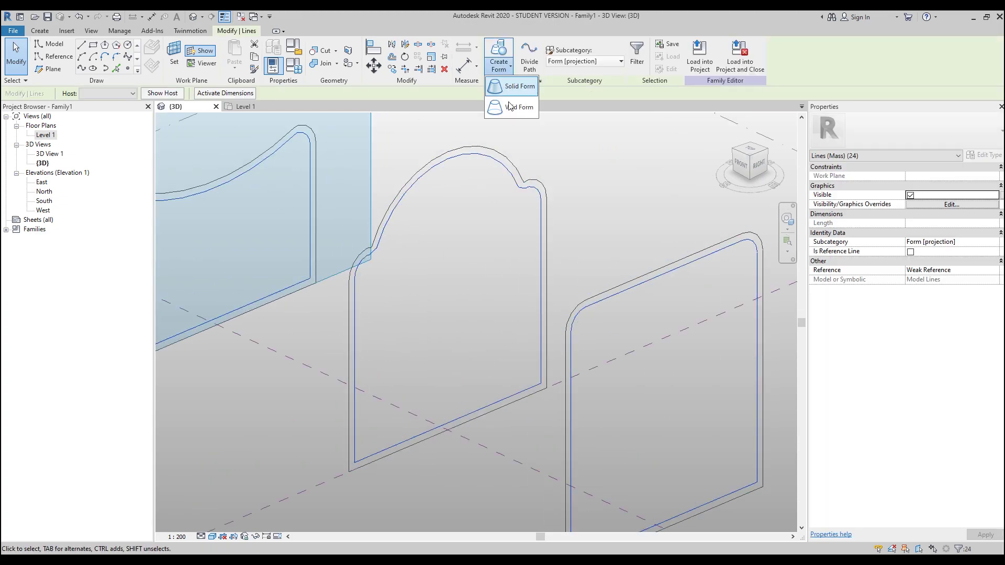
click(517, 107)
scroll(538, 215, down, 3)
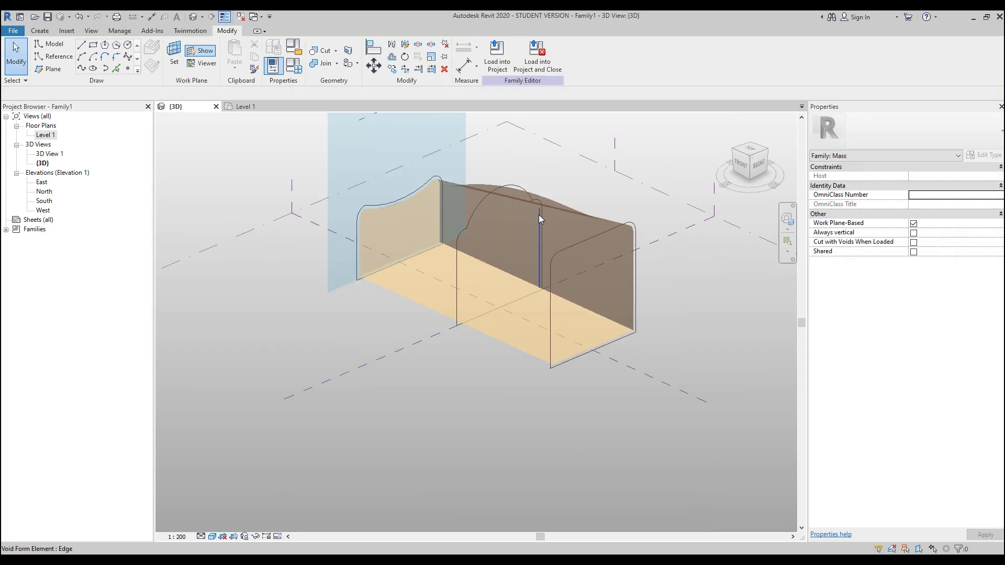
Step: Select the three outer profile chains and create a solid form through them
shift+middle_drag(696, 303, 428, 192)
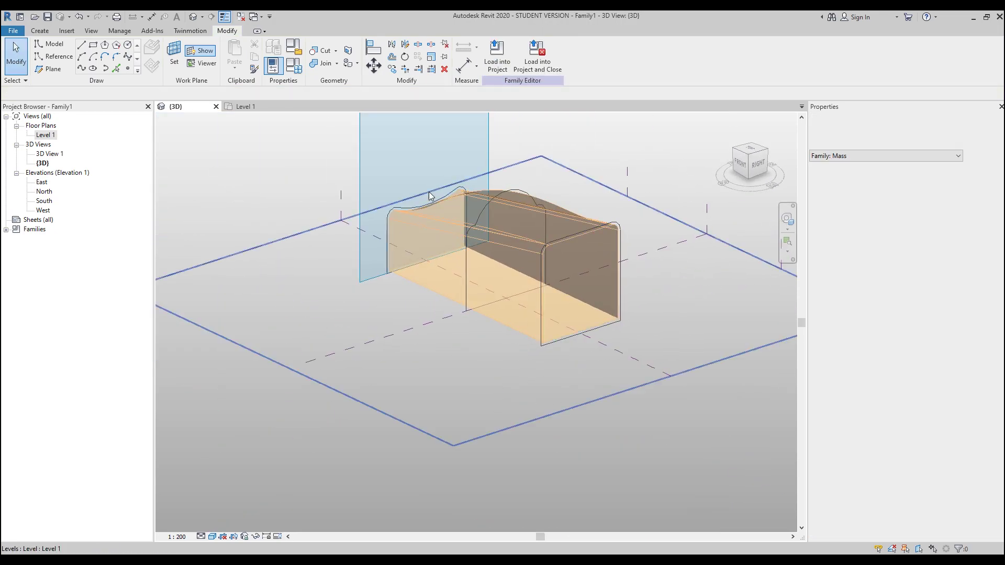
scroll(429, 192, up, 2)
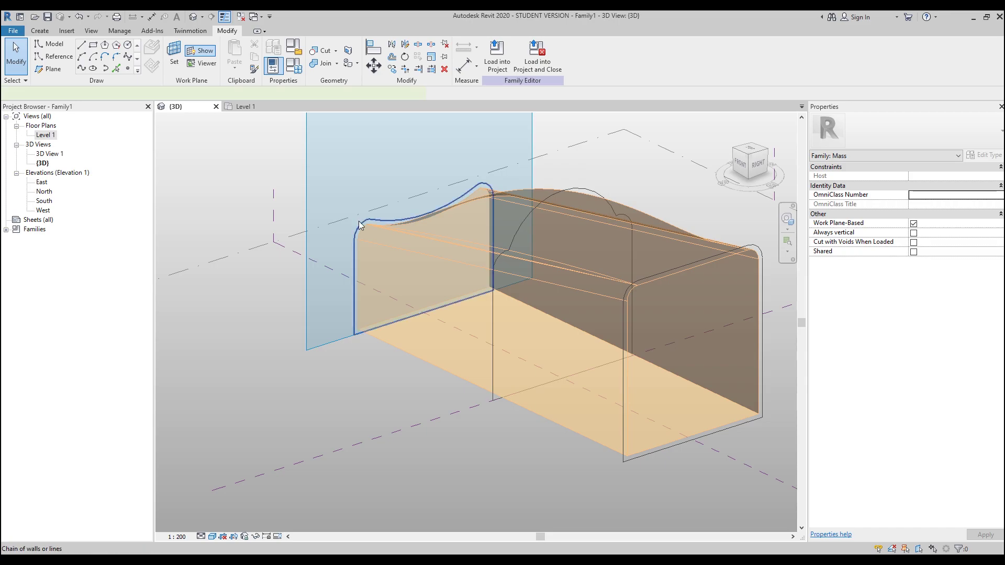
click(359, 225)
ctrl+click(491, 293)
ctrl+click(625, 453)
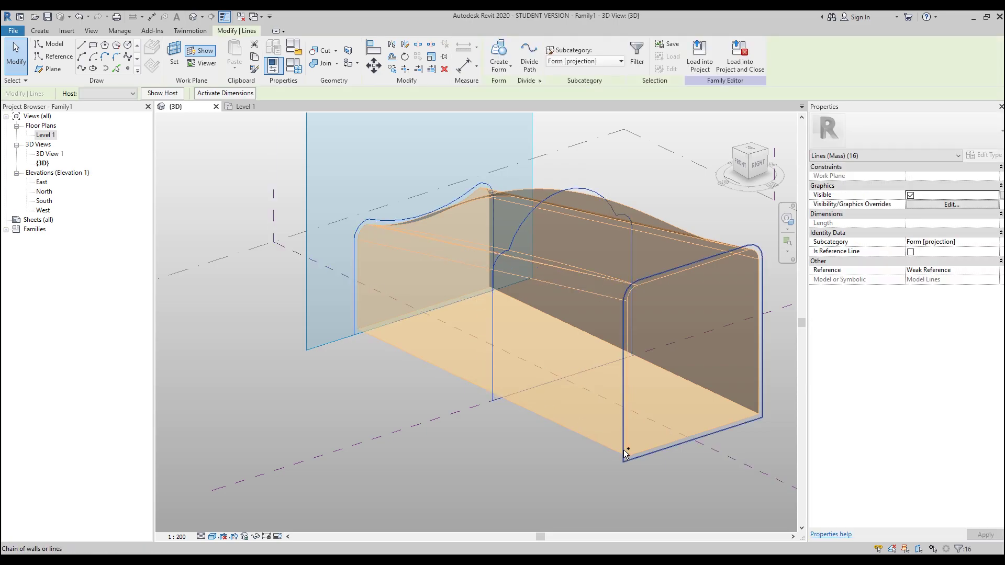
click(498, 55)
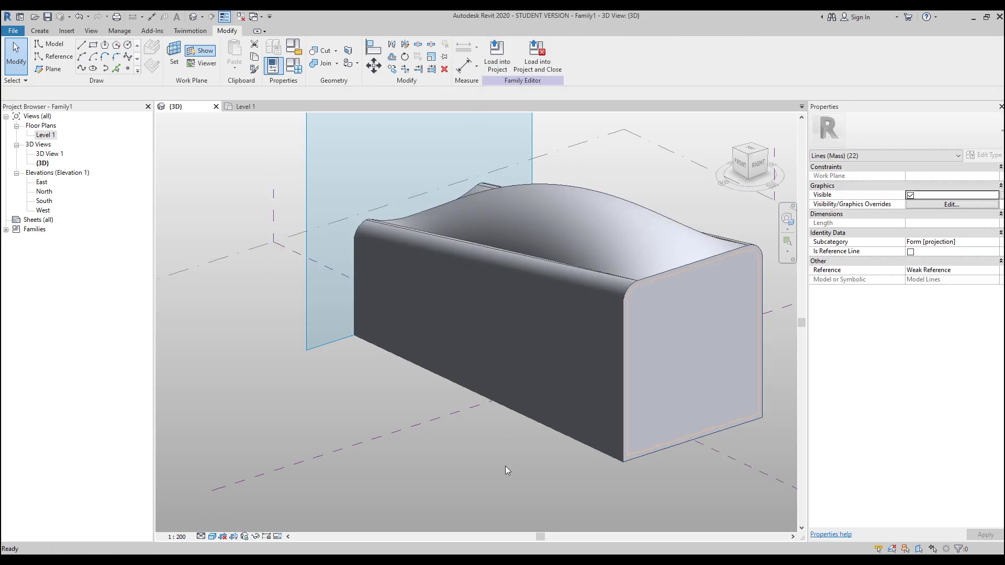
click(504, 466)
Step: Cut the void form out of the solid form to hollow the mass, and inspect its open end and interior
middle_drag(576, 447, 356, 403)
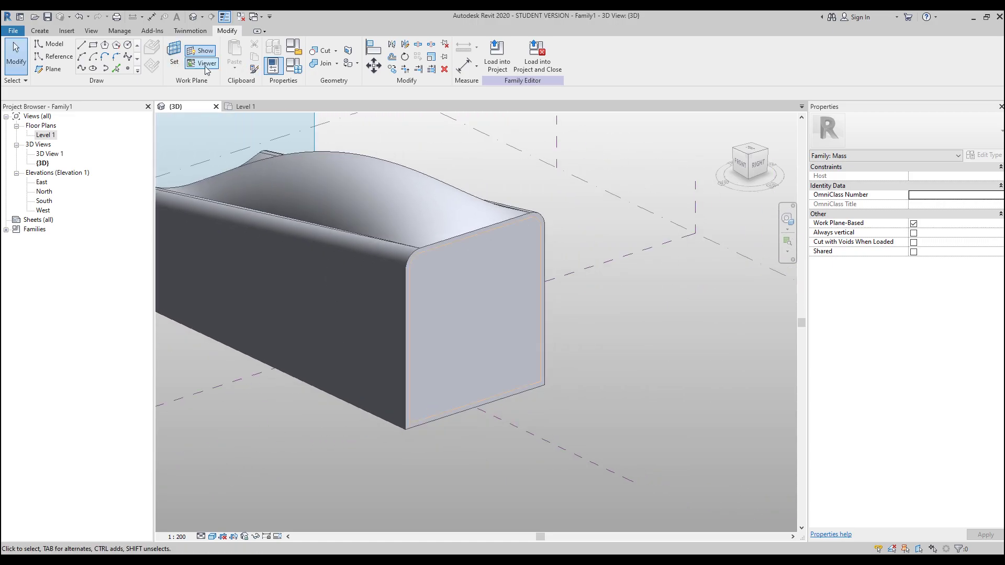
click(318, 51)
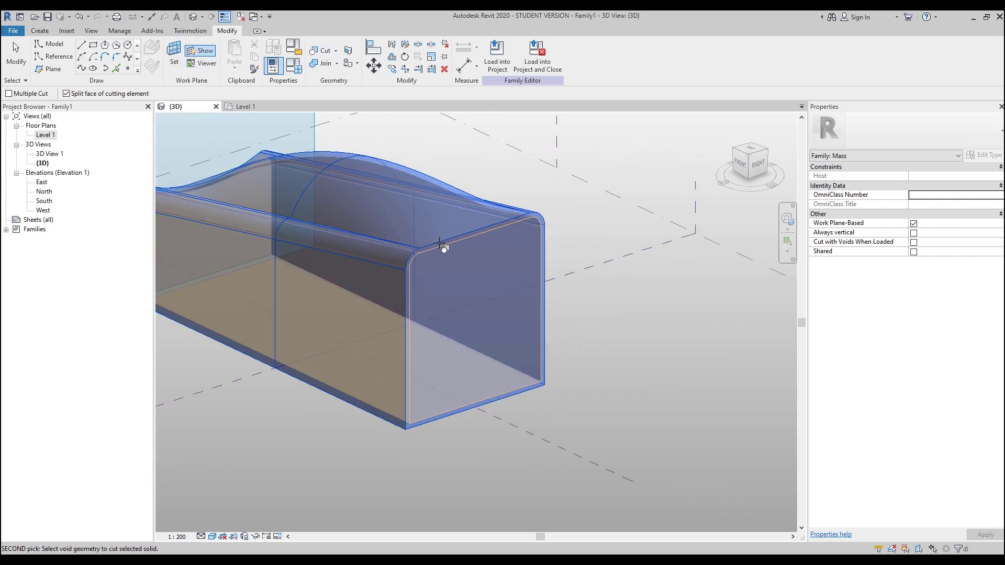
click(440, 248)
key(Escape)
shift+middle_drag(630, 333, 508, 235)
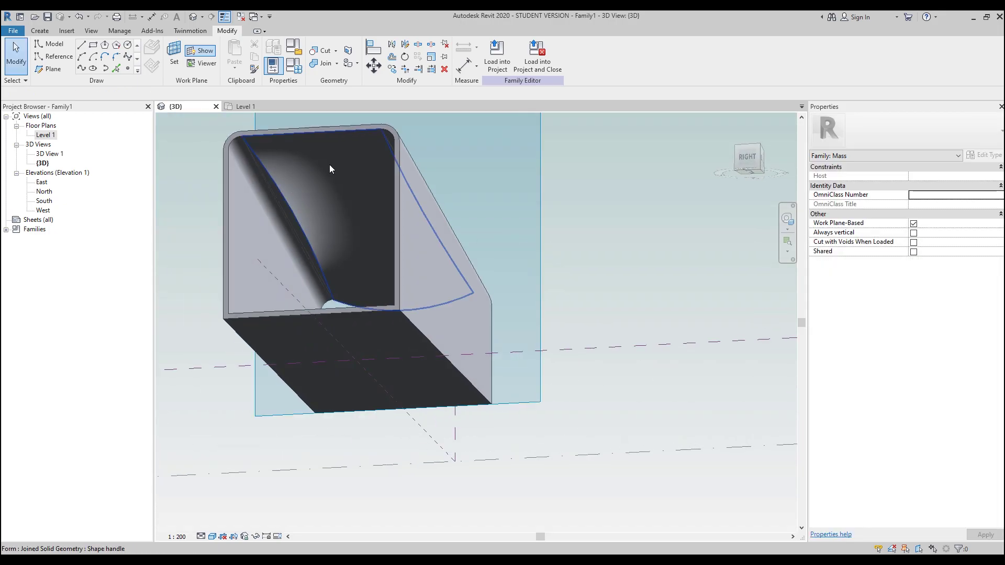
shift+middle_drag(353, 190, 288, 190)
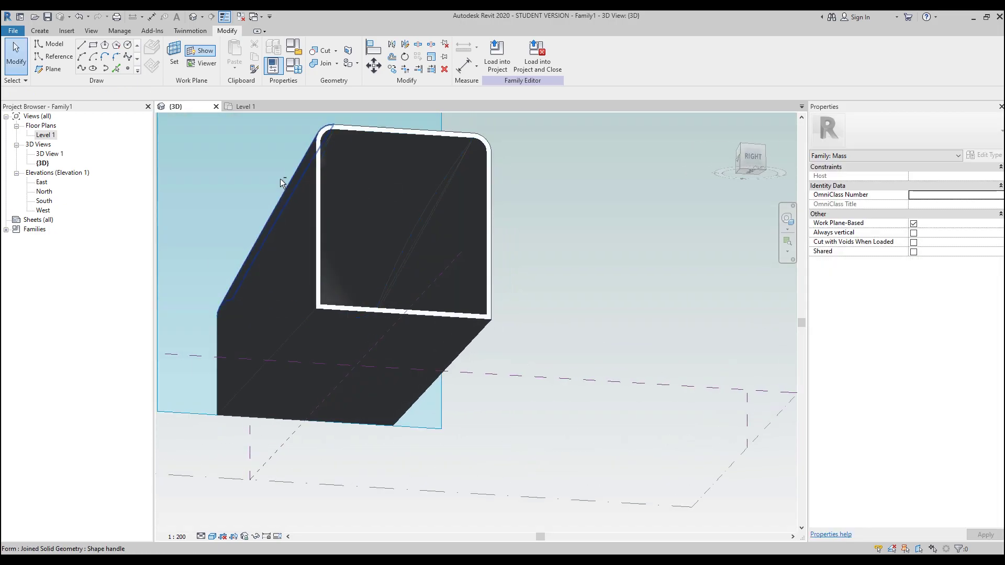
shift+middle_drag(362, 184, 468, 344)
scroll(468, 344, up, 3)
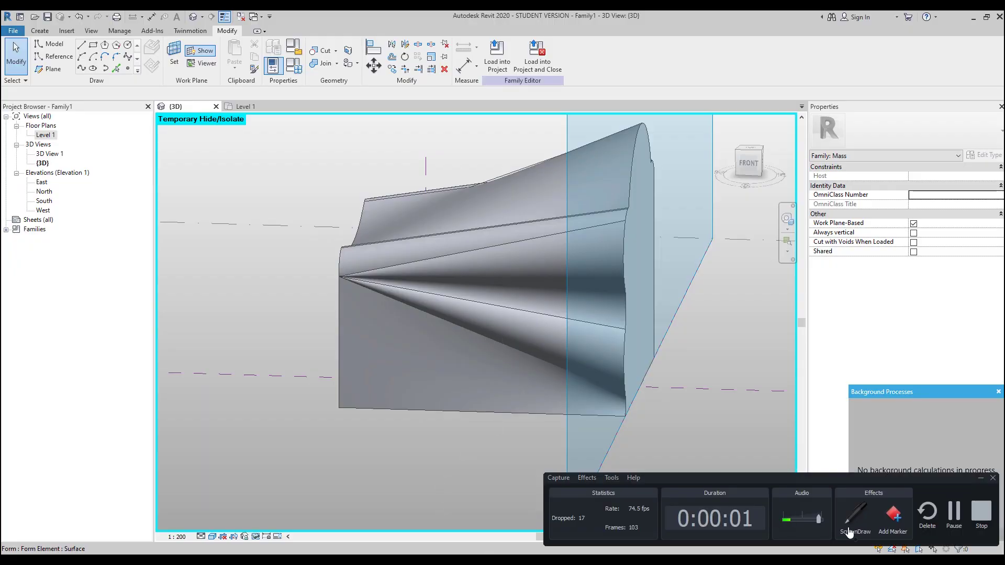
click(872, 520)
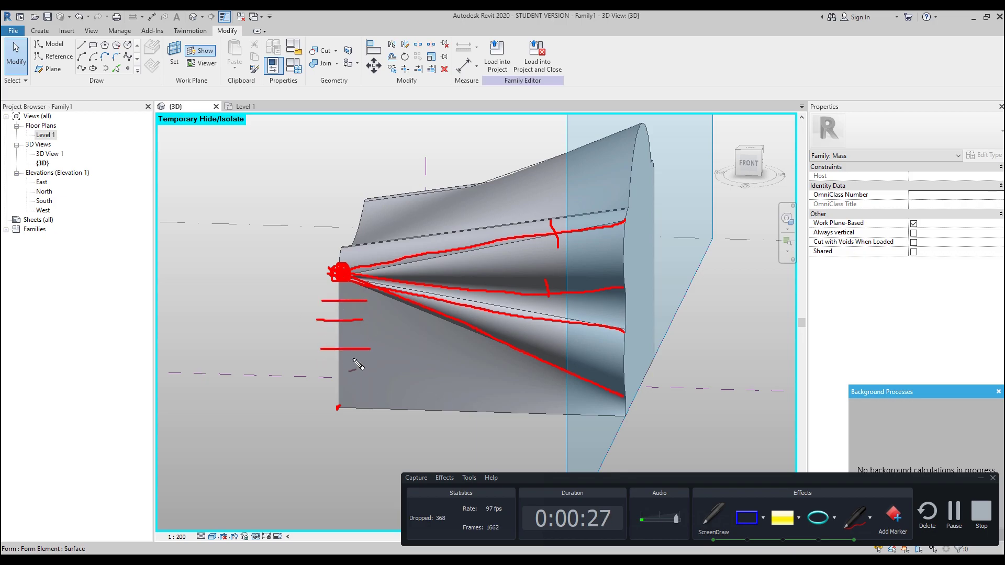
drag(622, 222, 379, 244)
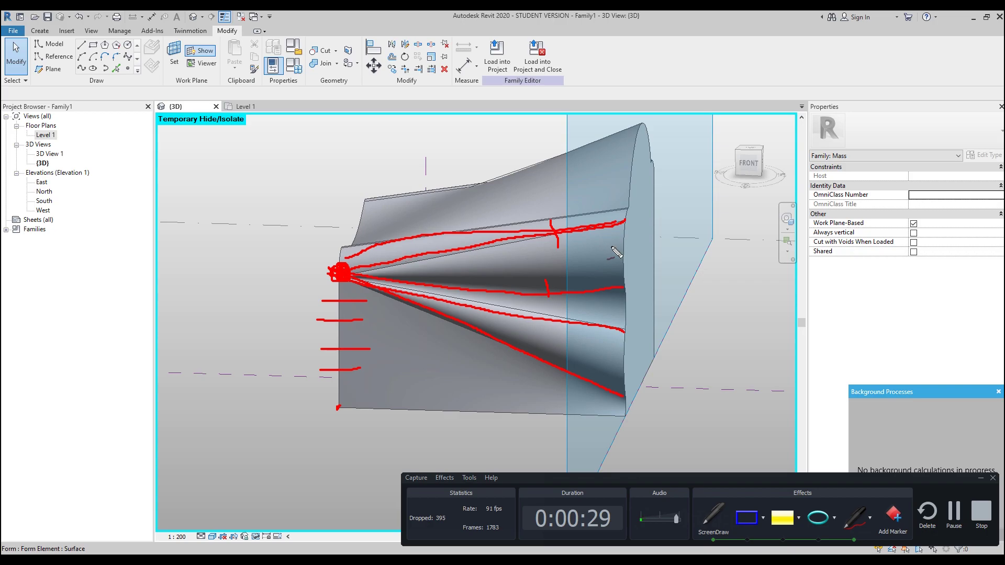
drag(626, 291, 372, 320)
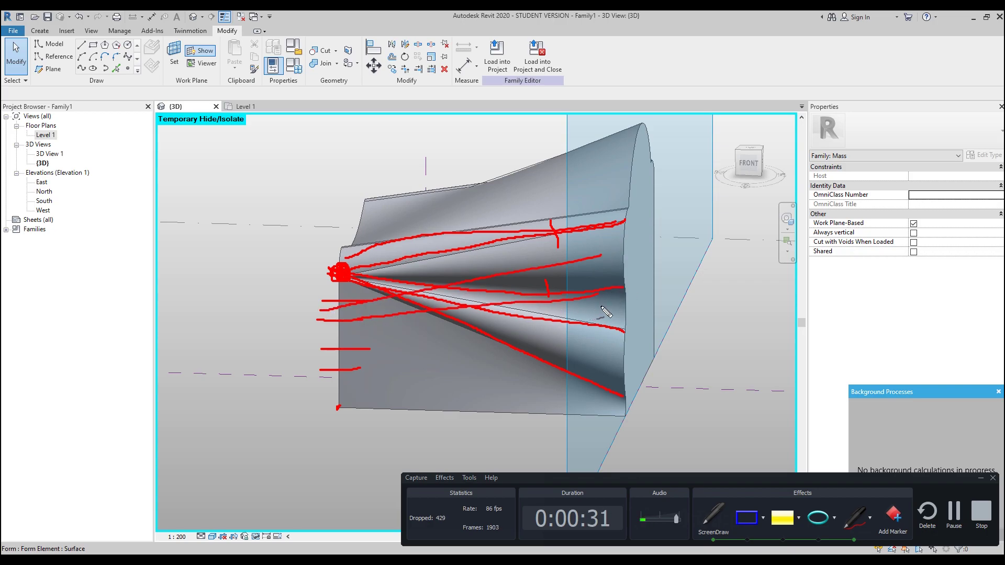
key(Escape)
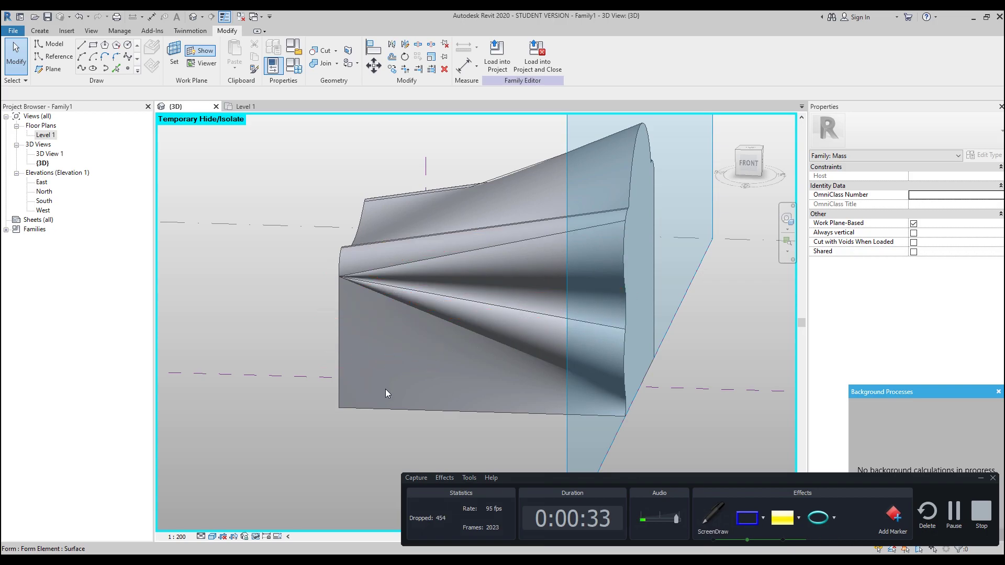
click(980, 478)
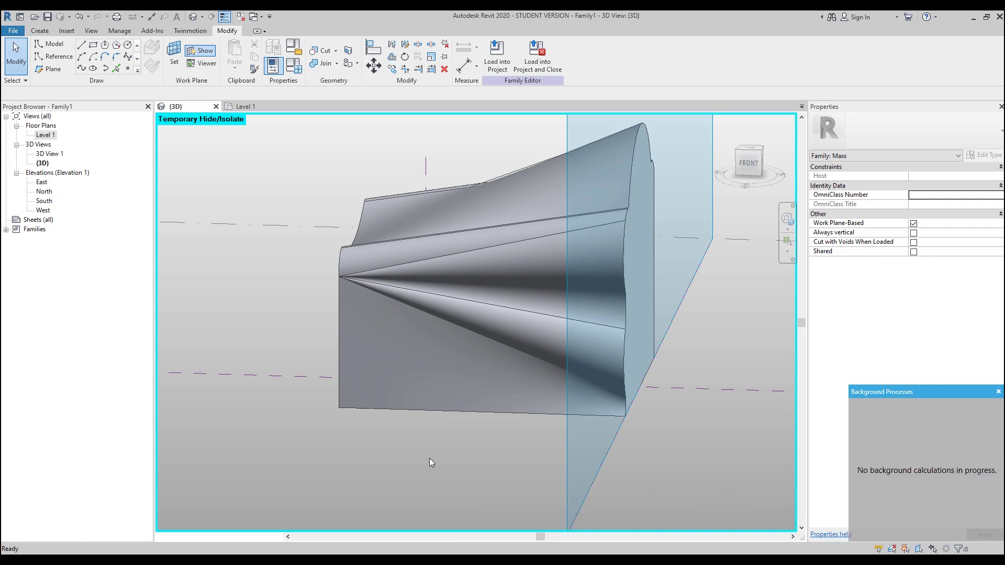
Step: Undo the solid form and split the wavy-side vertical line of the dip-topped end profile about 2500 above its base
key(ctrl+z)
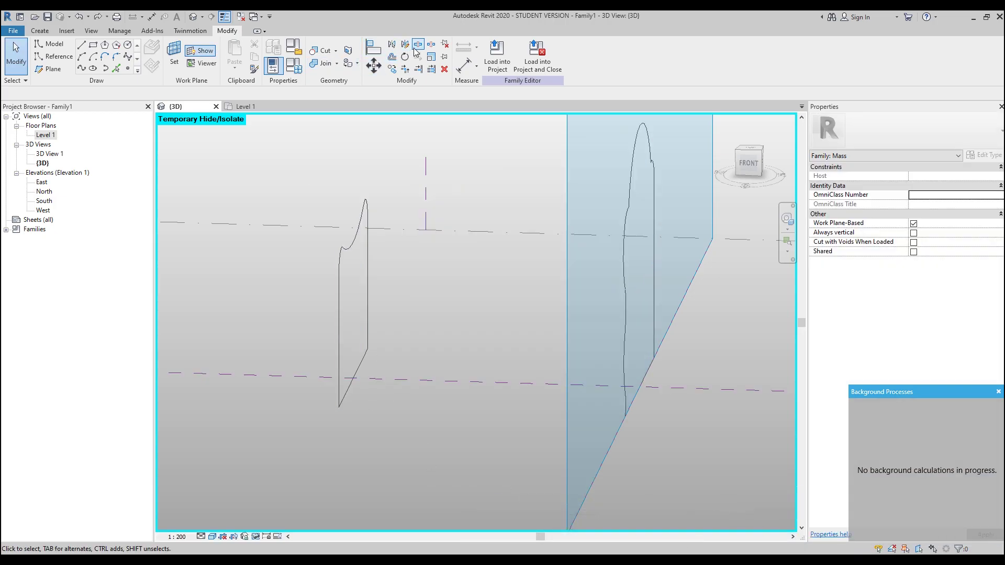
click(416, 45)
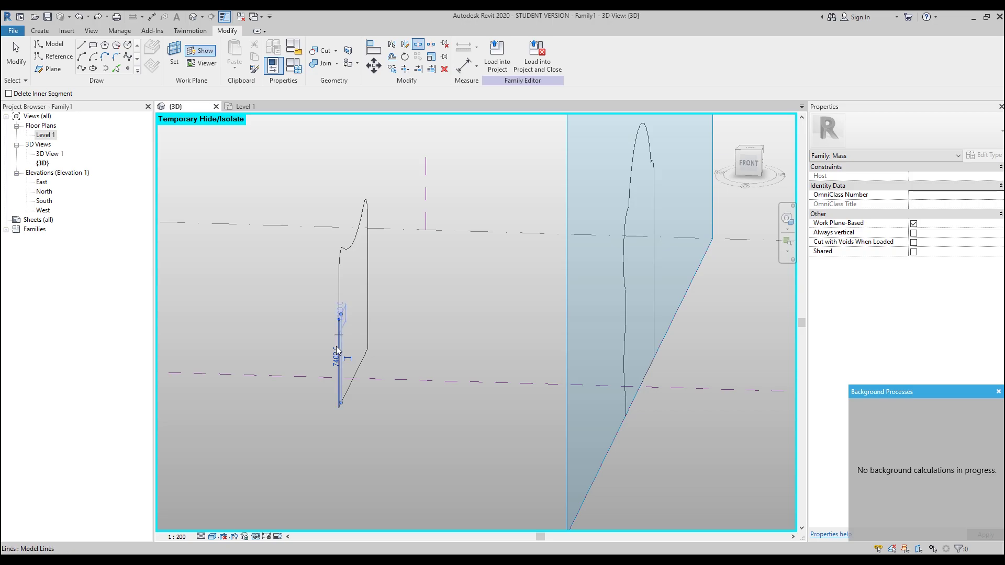
click(340, 373)
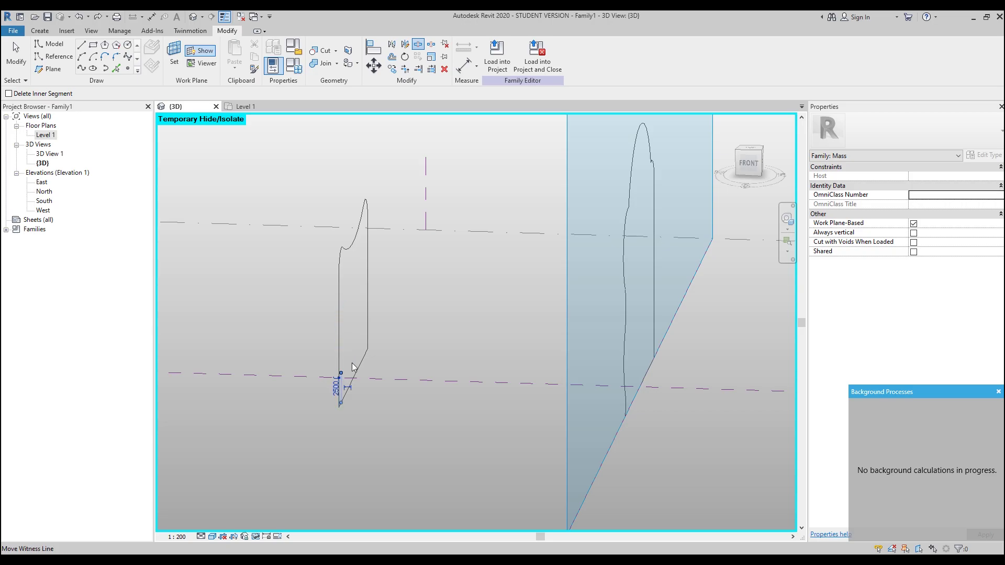
key(Escape)
Step: Create a solid form from the dip-topped end profile and the arched middle profile, inspect its side faces, and undo it
click(336, 315)
ctrl+click(625, 312)
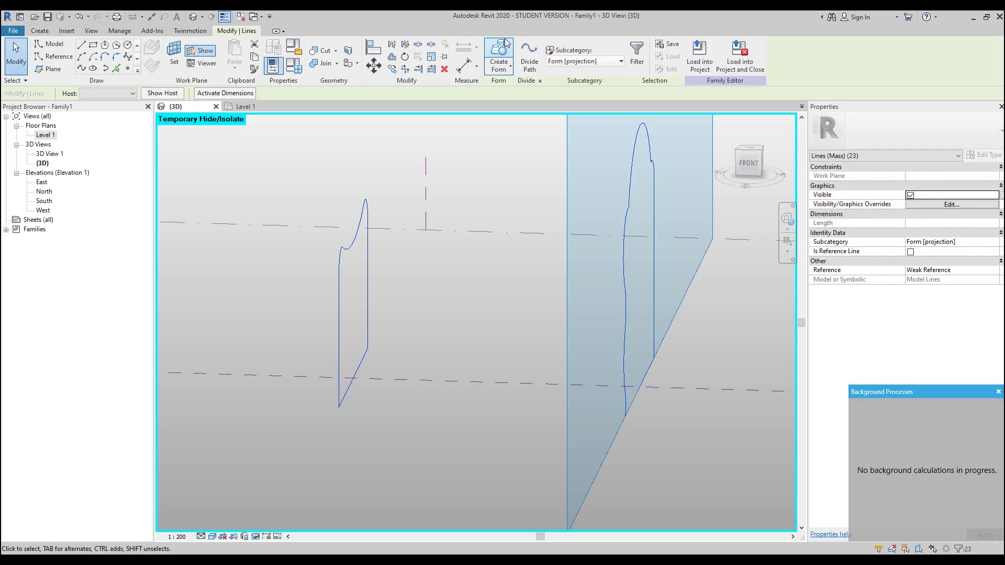
click(498, 52)
shift+middle_drag(414, 463, 550, 386)
key(ctrl+z)
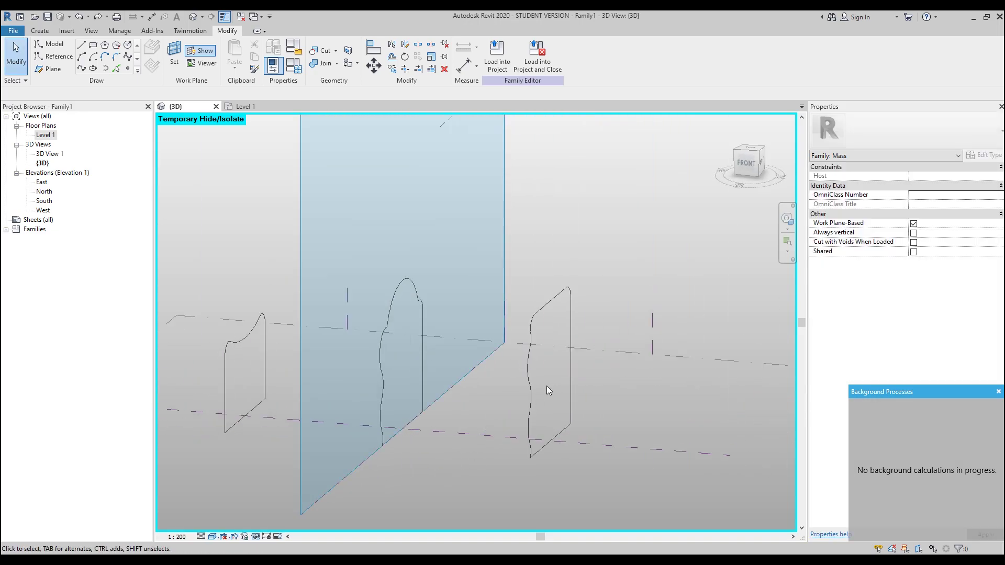
Step: Create a solid form through all three profile chains, inspect its wavy side and top surfaces, and undo it
click(534, 387)
ctrl+click(383, 381)
ctrl+click(225, 387)
click(499, 52)
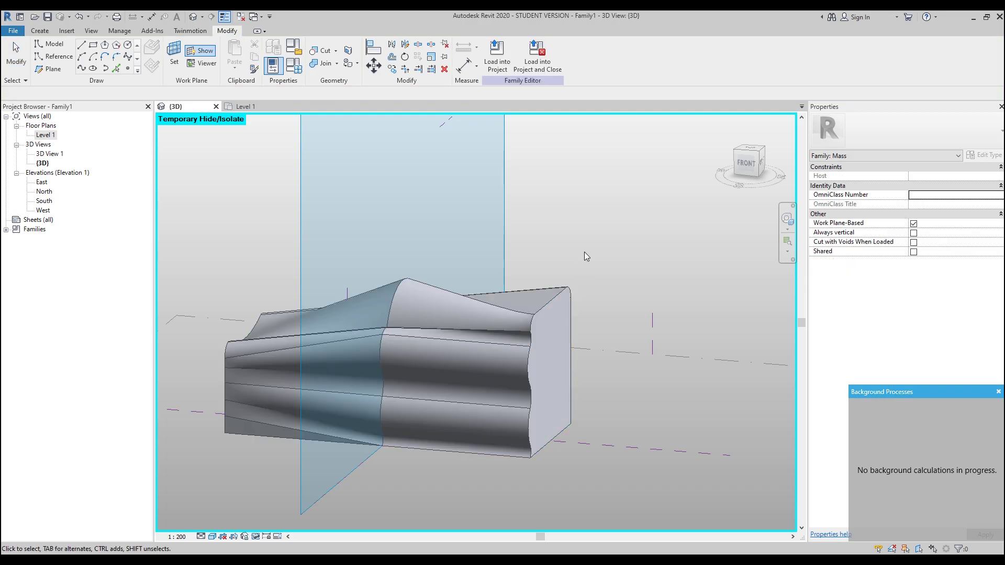
shift+middle_drag(335, 365, 325, 397)
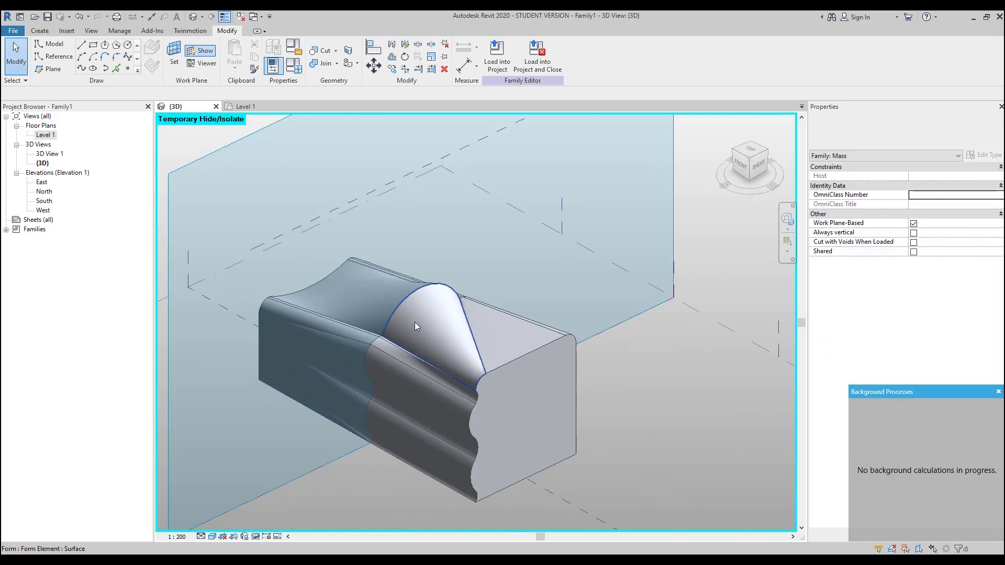
key(ctrl+z)
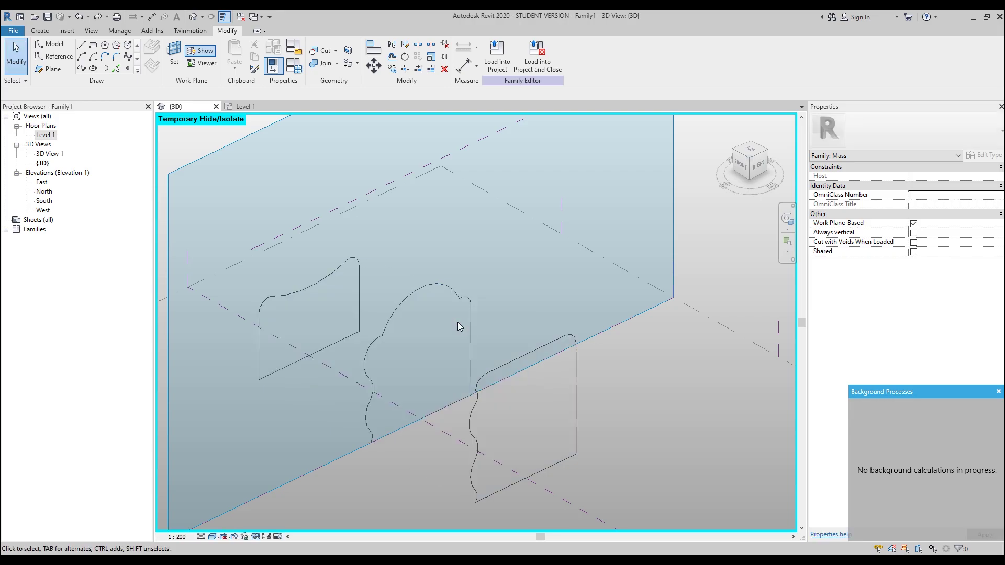
Step: Reselect the three profile chains and loft them again to inspect the transition between the middle and flat-topped profiles
shift+middle_drag(507, 326, 476, 359)
click(479, 377)
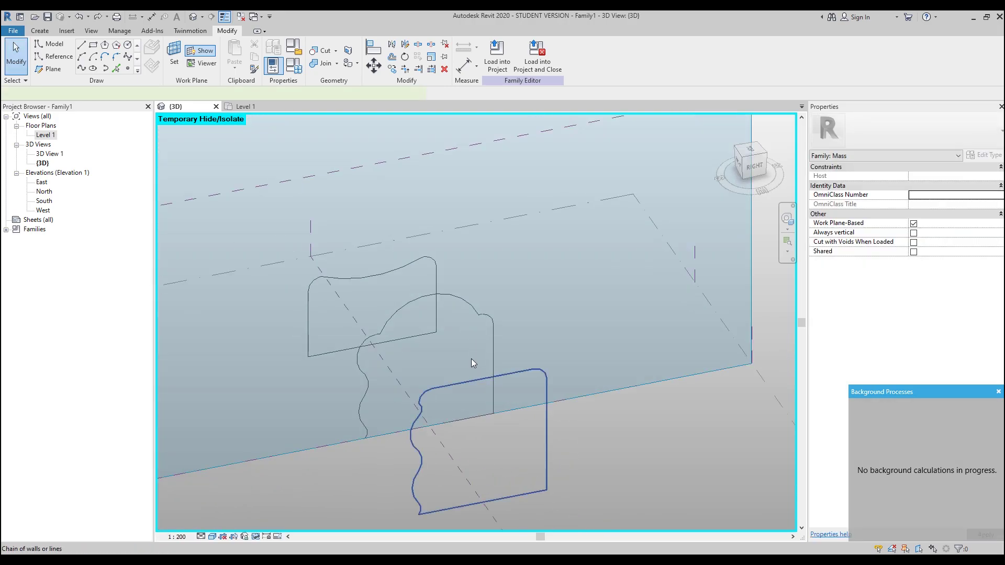
ctrl+click(402, 267)
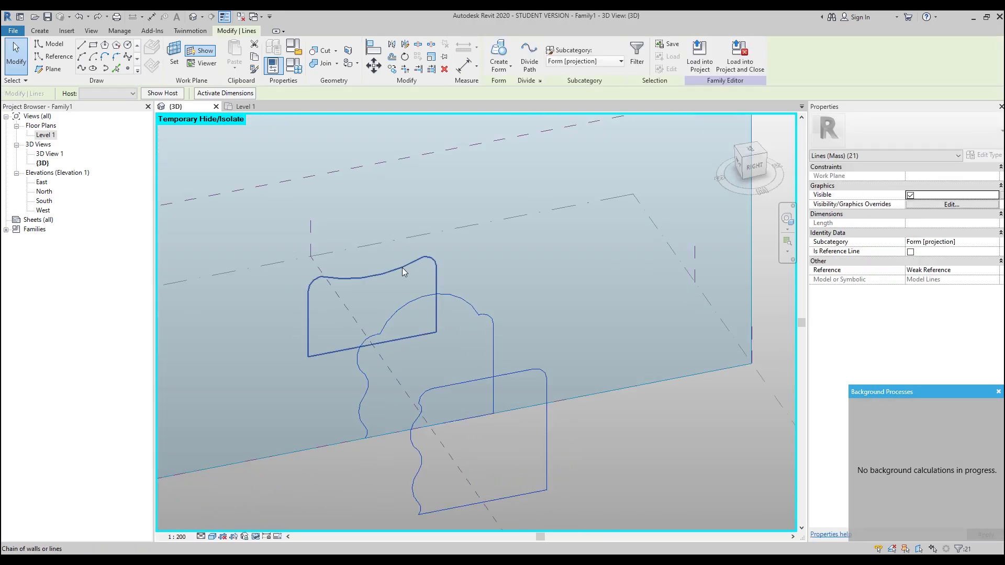
click(497, 56)
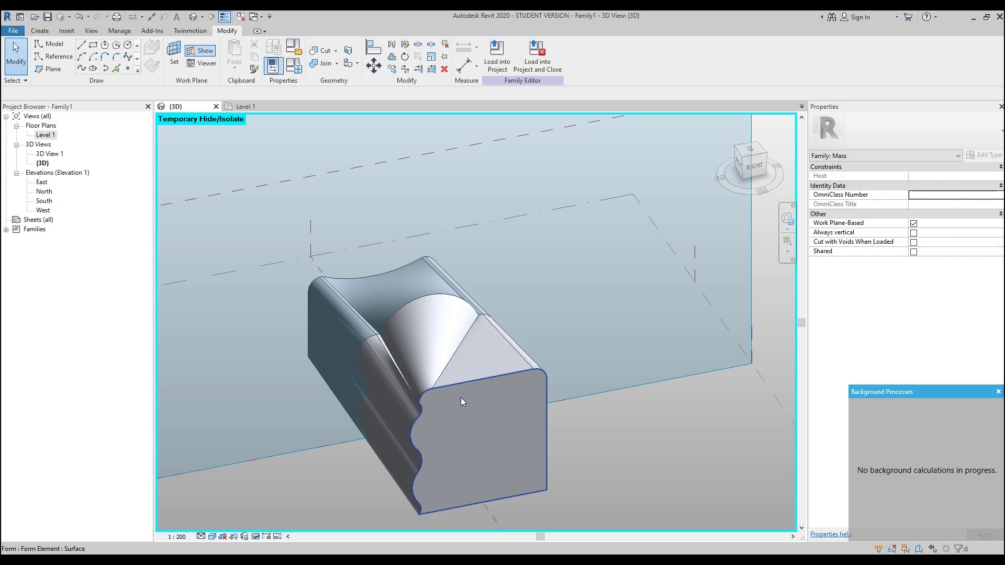
middle_drag(565, 467, 589, 381)
Step: Undo the lofted form and the wavy arc edits until all three profiles have plain straight sides
key(ctrl+z)
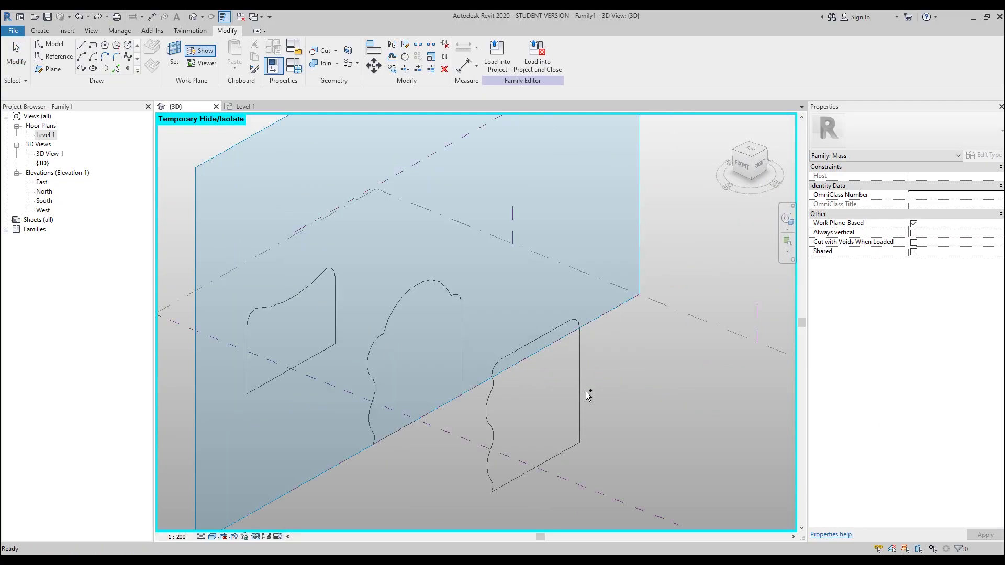
scroll(585, 392, up, 4)
scroll(583, 395, down, 4)
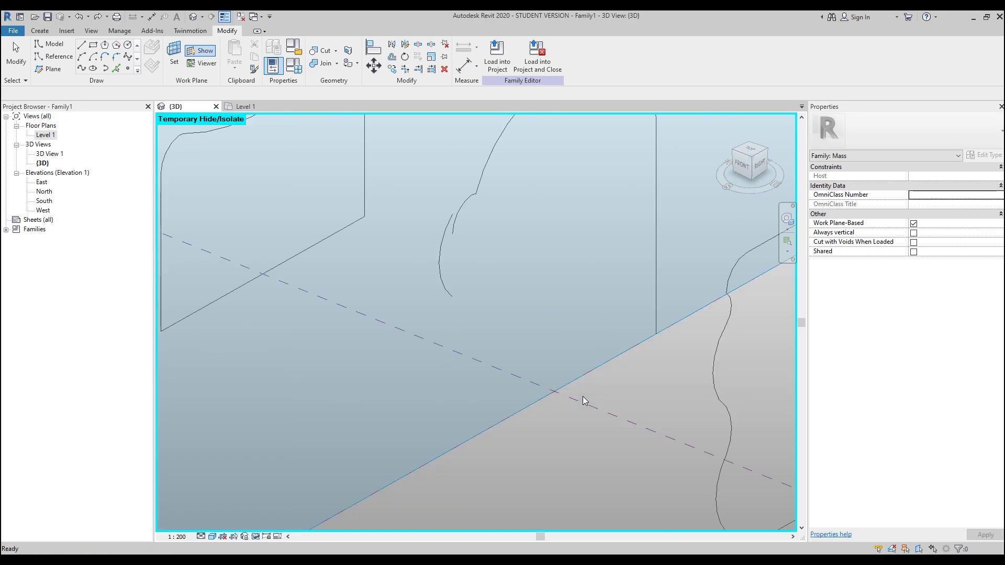
scroll(583, 396, up, 5)
scroll(583, 398, down, 3)
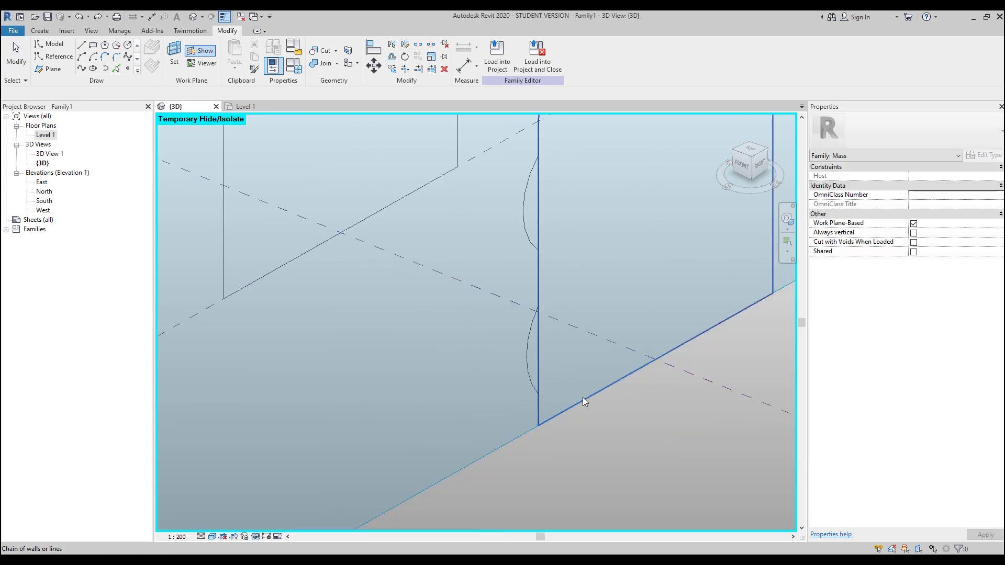
middle_drag(585, 382, 543, 373)
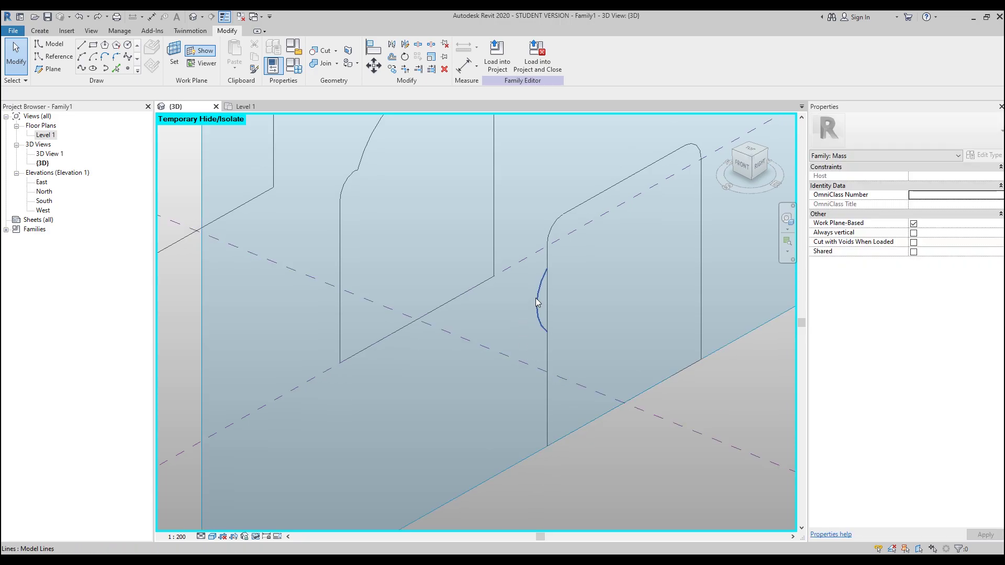
scroll(449, 287, down, 2)
middle_drag(448, 287, 321, 317)
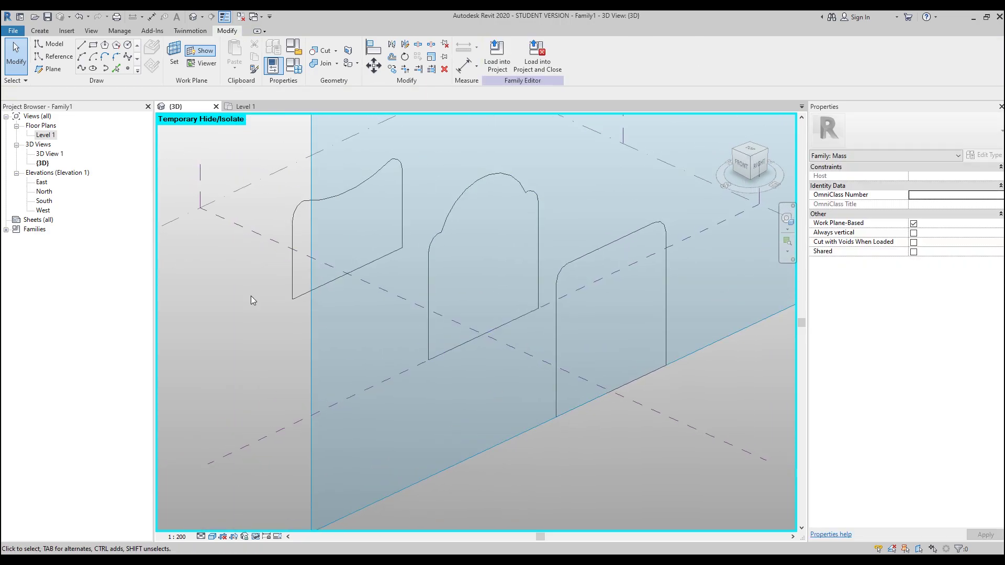
Step: Select the three straight-sided profile chains and create a solid form through them
click(336, 276)
ctrl+click(443, 352)
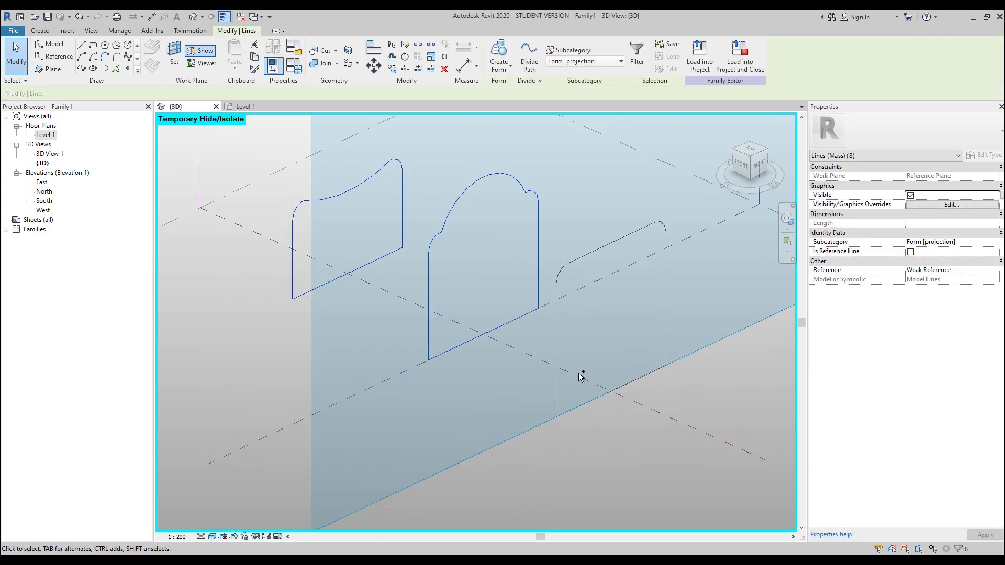
ctrl+click(556, 376)
click(503, 46)
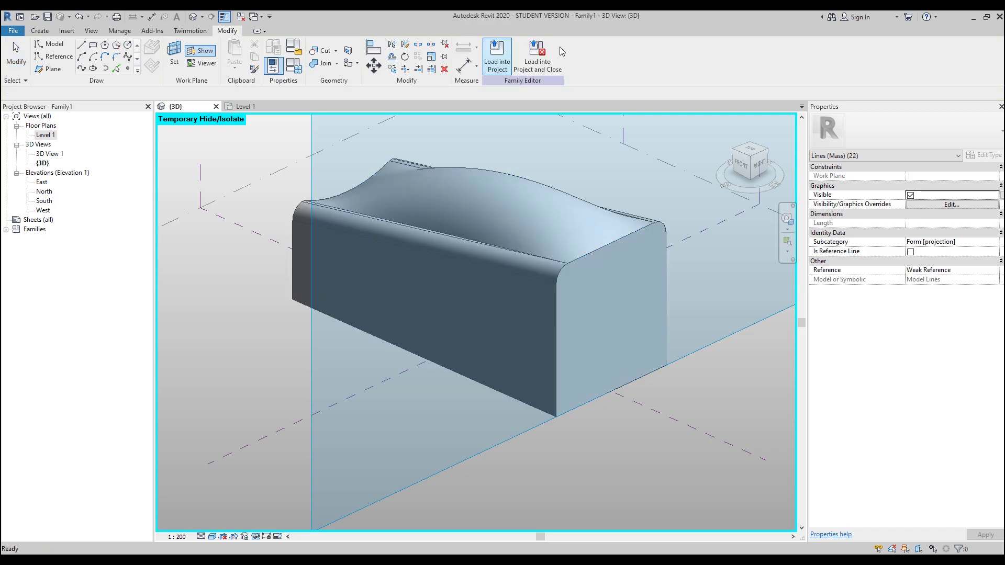
key(Escape)
Step: Reset the temporary hide/isolate and cut the inner void out of the solid form to hollow the mass
click(256, 536)
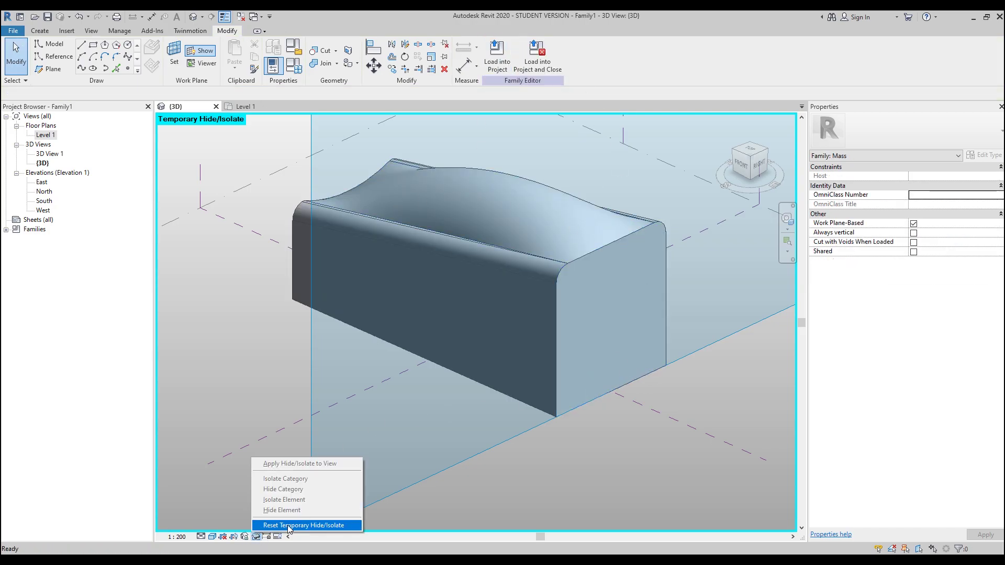
click(293, 524)
shift+middle_drag(601, 457, 564, 396)
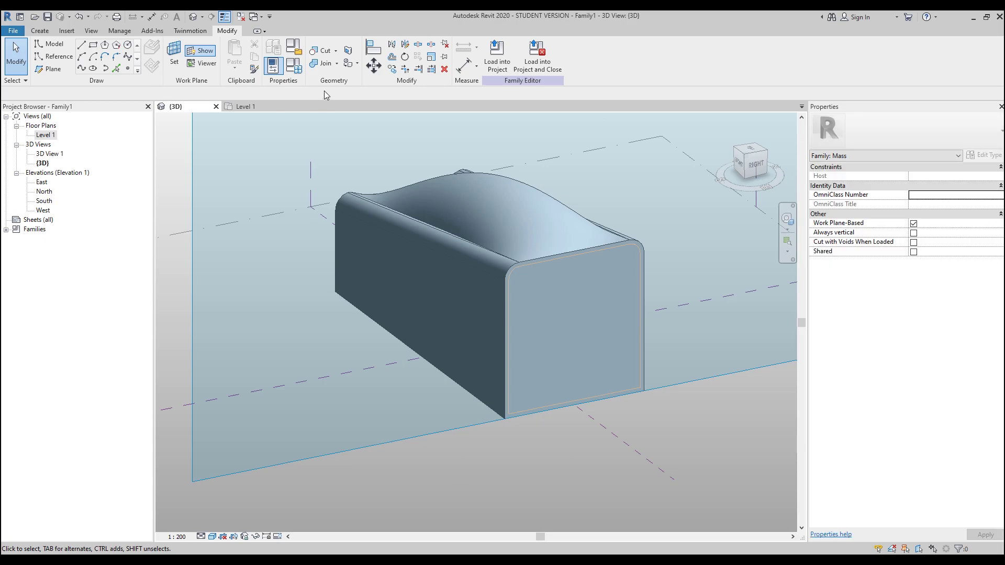
click(323, 51)
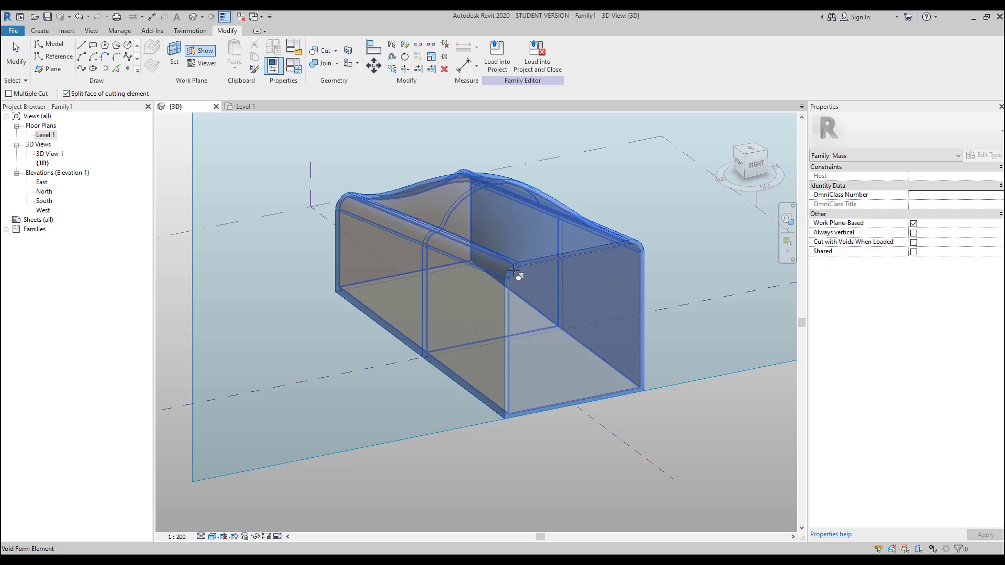
click(539, 371)
key(Escape)
shift+middle_drag(560, 445, 506, 387)
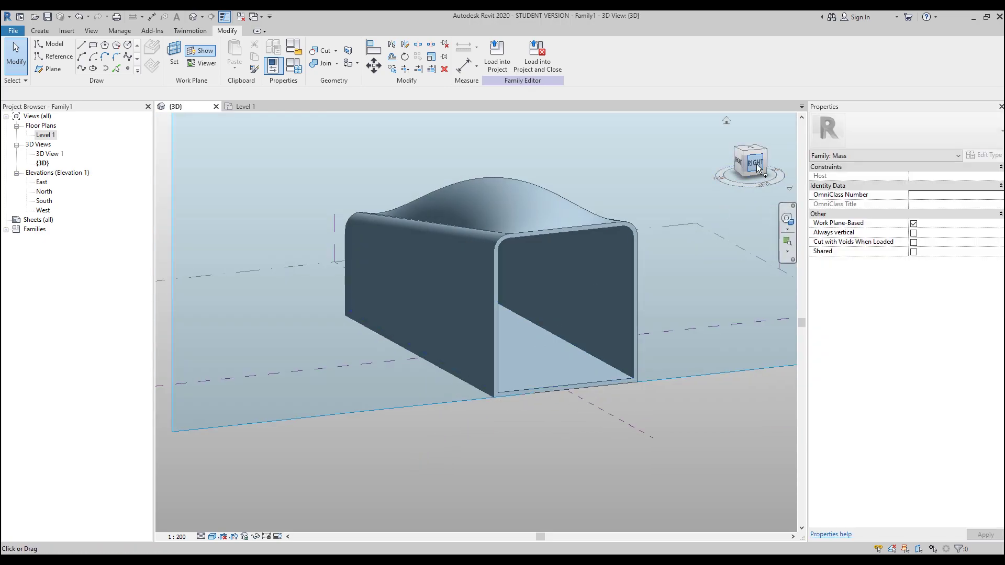
Step: Facing the flat-topped open end, sketch a small outward arc with a radius of about 2800 on the outer side edge
click(754, 164)
shift+middle_drag(504, 281, 667, 366)
click(761, 163)
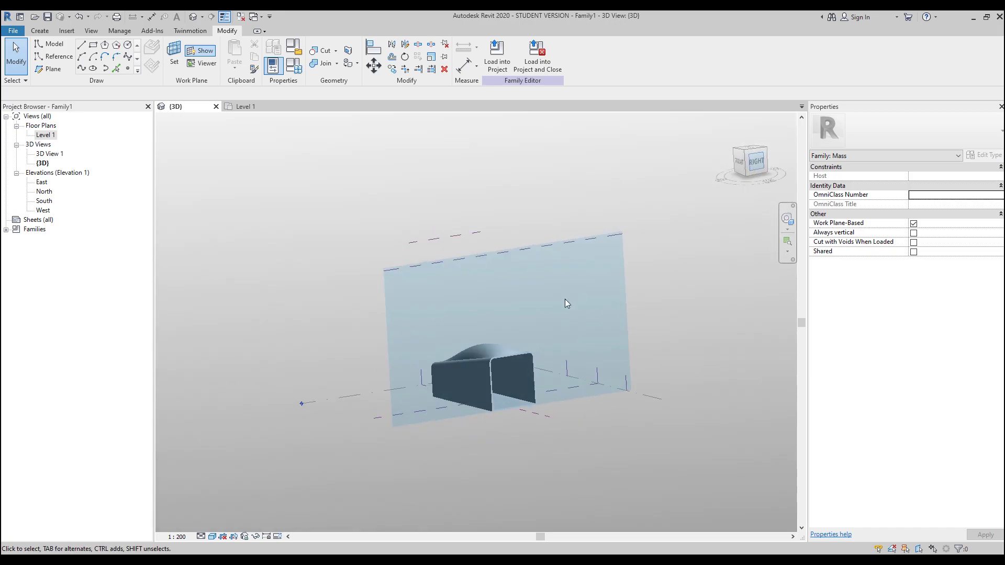
scroll(439, 409, up, 6)
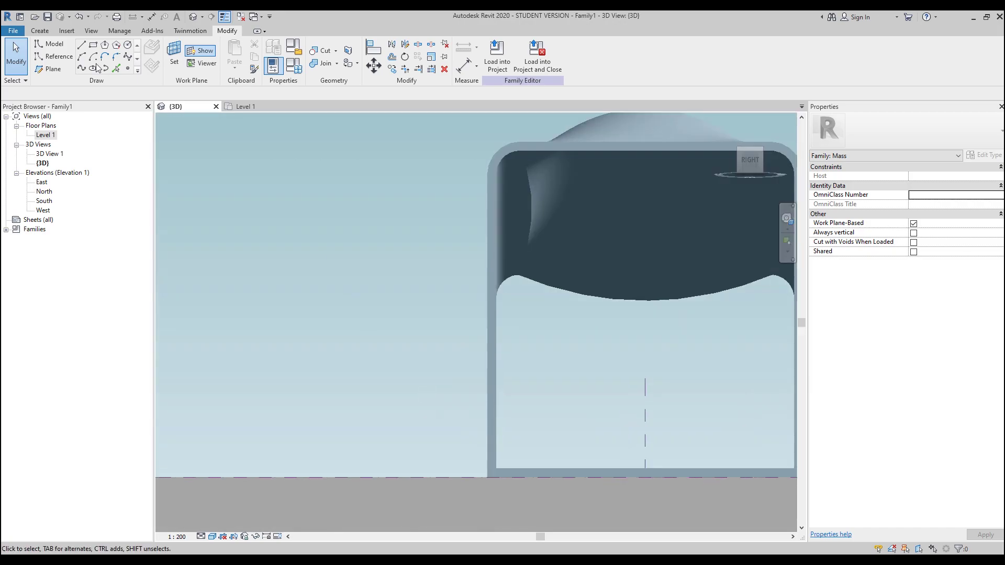
scroll(413, 287, up, 2)
key(l)
key(i)
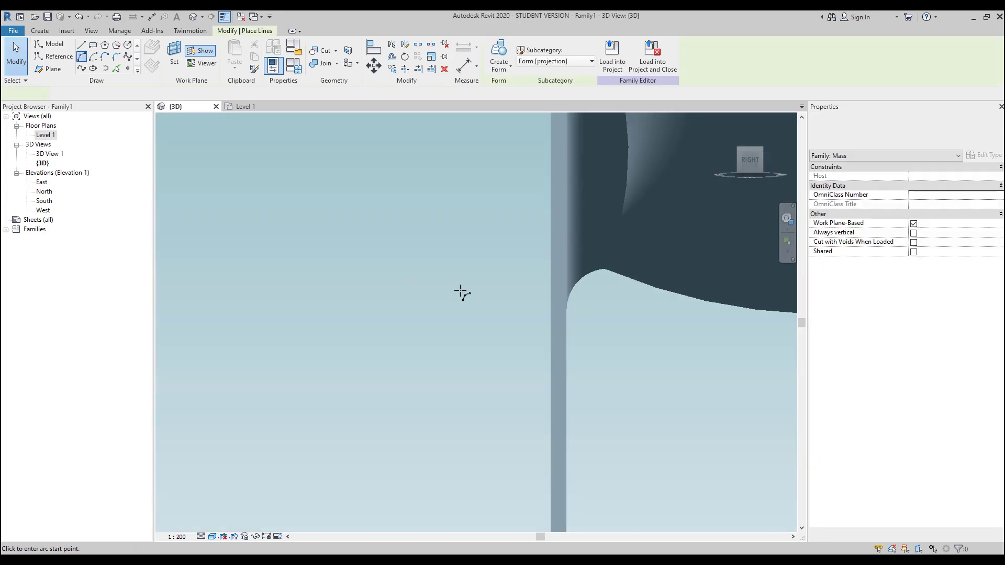
click(552, 264)
click(552, 384)
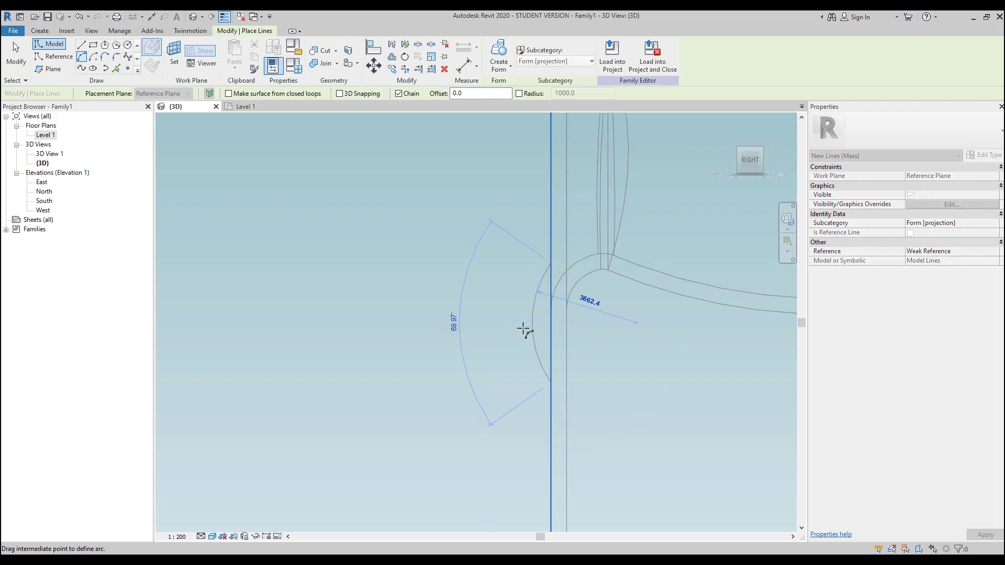
scroll(525, 321, down, 5)
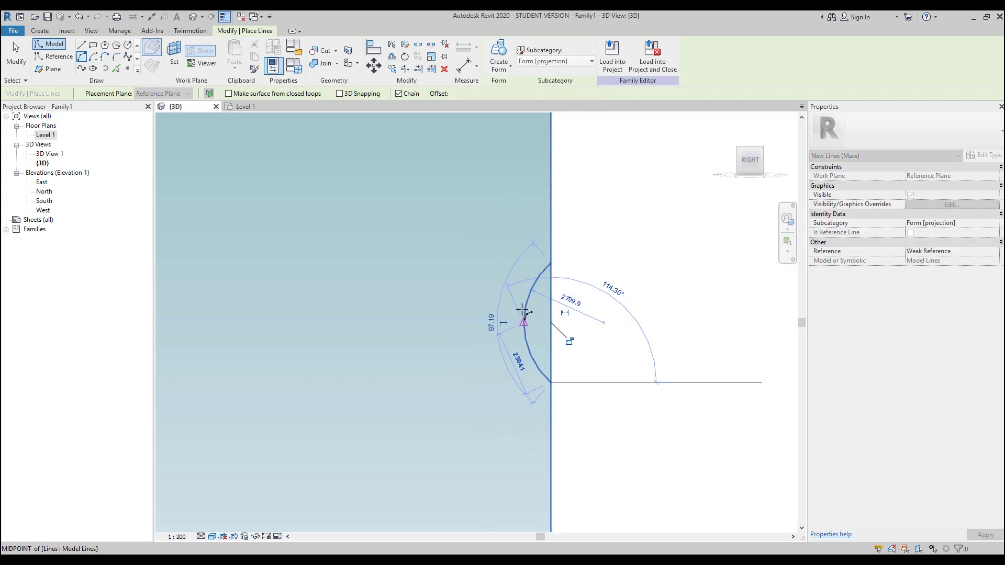
click(518, 329)
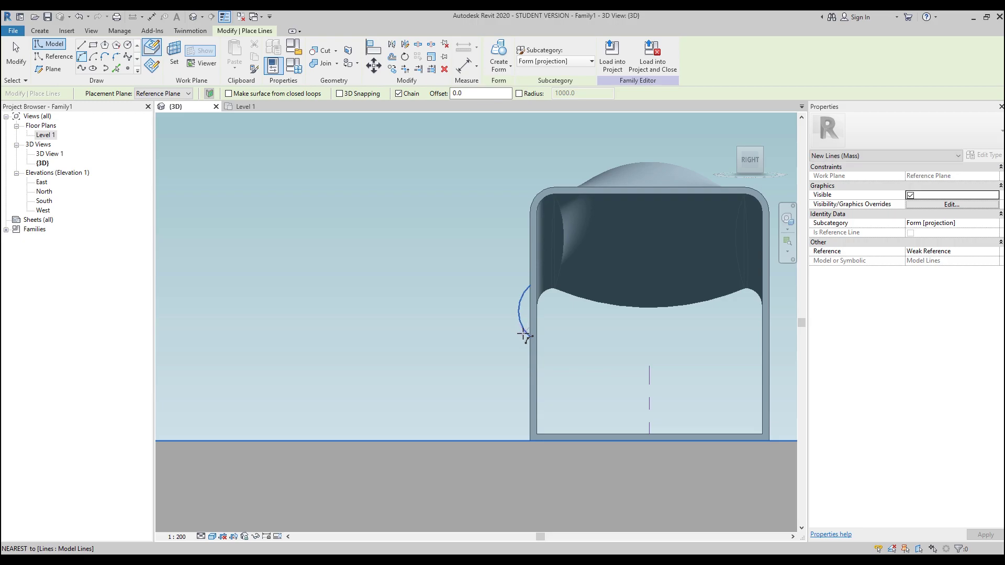
Step: Sketch a larger outward arc with a radius of about 8095 on the outer side edge of the flat-topped end
scroll(521, 334, up, 3)
scroll(550, 348, down, 3)
click(529, 367)
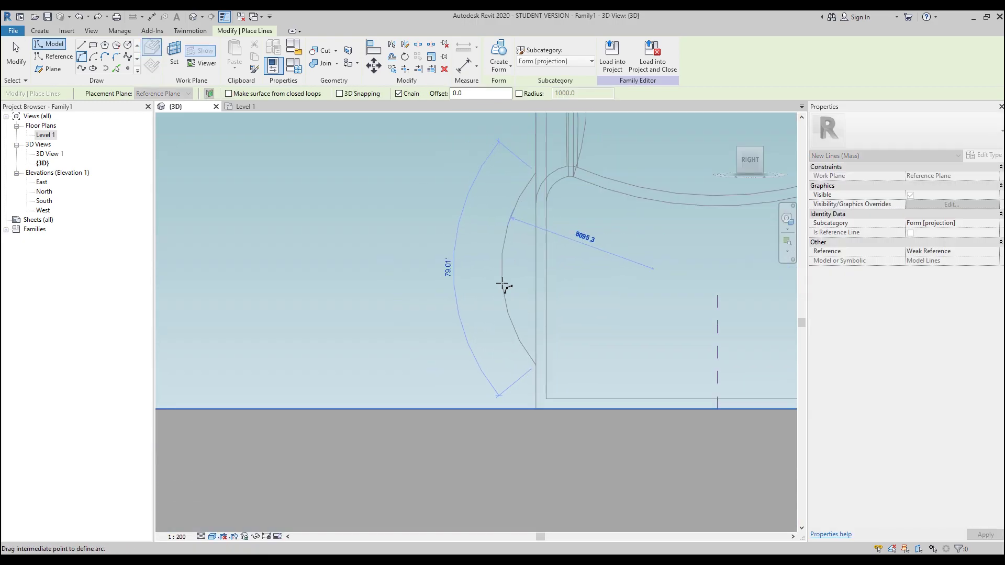
click(503, 285)
scroll(523, 258, up, 5)
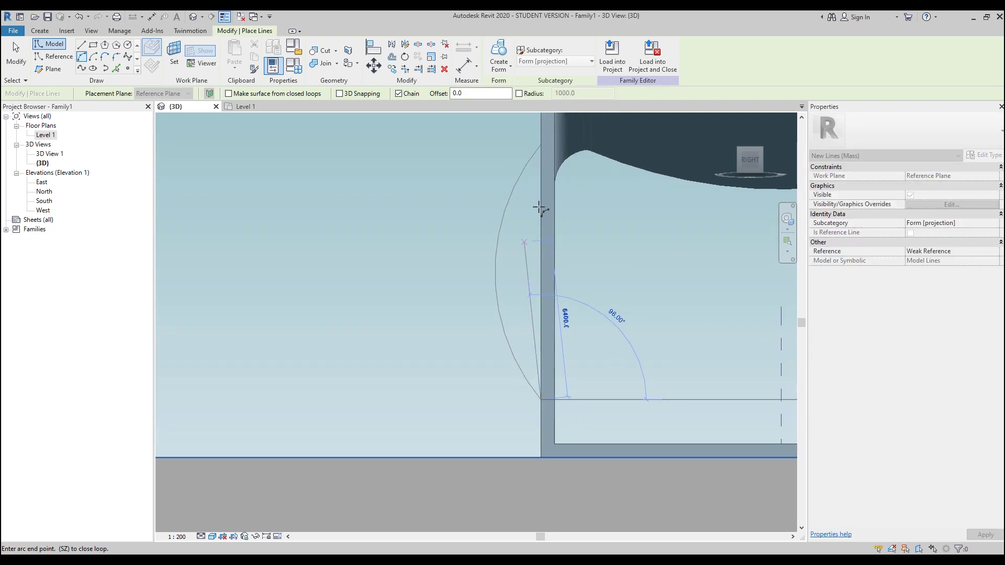
key(Escape)
Step: Close the arc profile with a straight vertical line 10300 long between the arc's endpoints
click(81, 44)
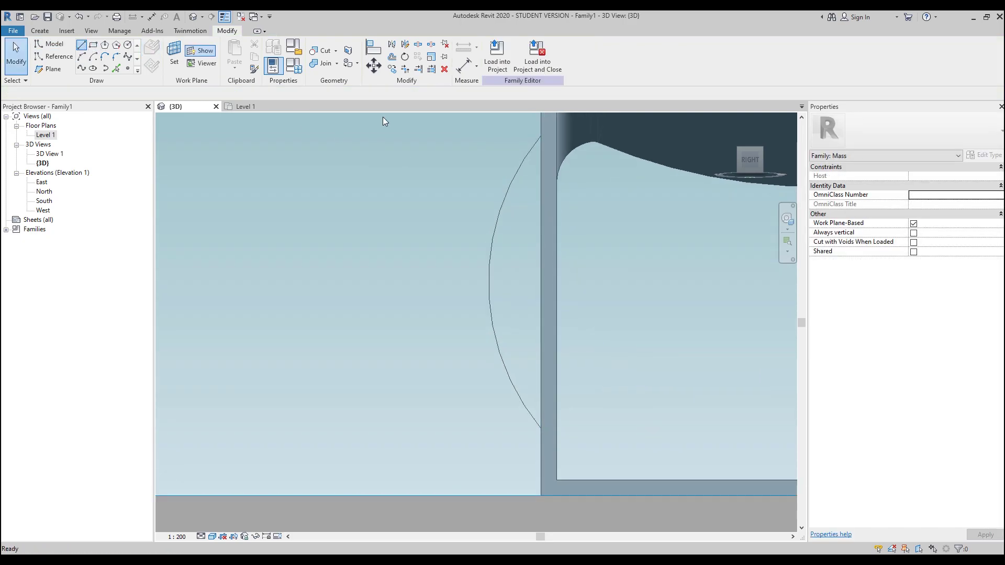
click(542, 137)
click(541, 429)
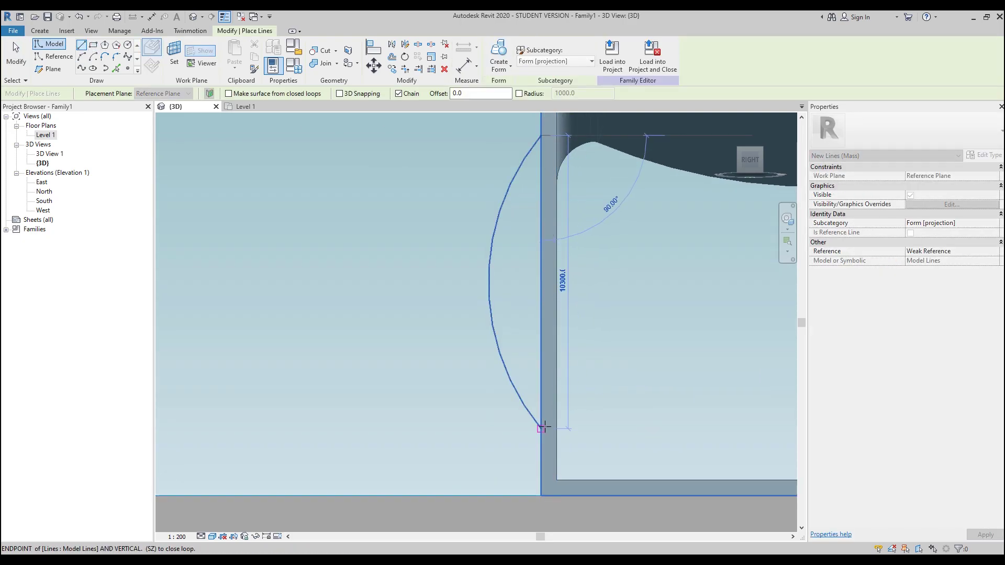
key(Escape)
key(Escape)
Step: Set the reference plane at the opposite, dip-topped open end of the mass as the work plane
shift+middle_drag(454, 355, 625, 367)
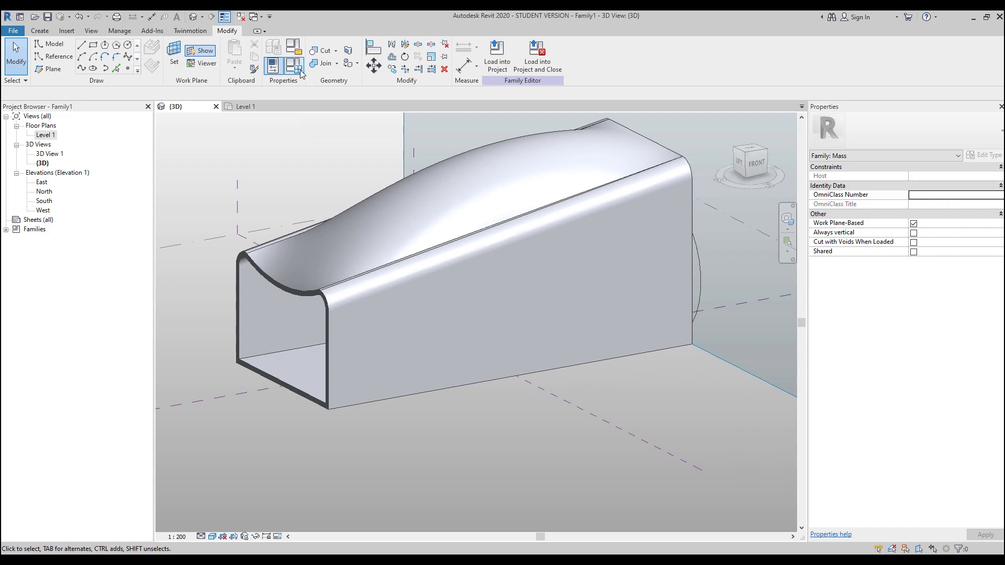
click(178, 55)
scroll(331, 240, down, 3)
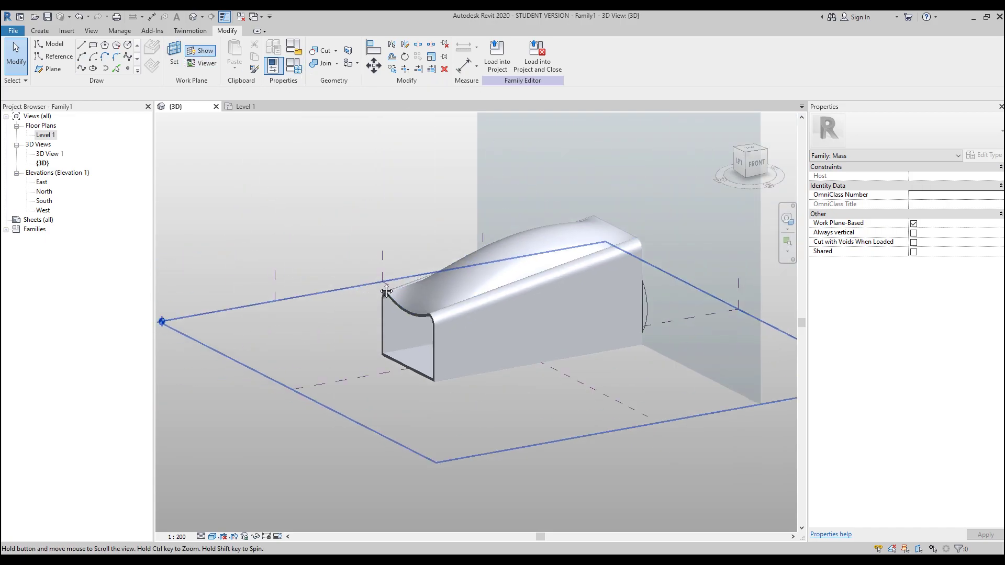
click(277, 278)
middle_drag(414, 244, 341, 231)
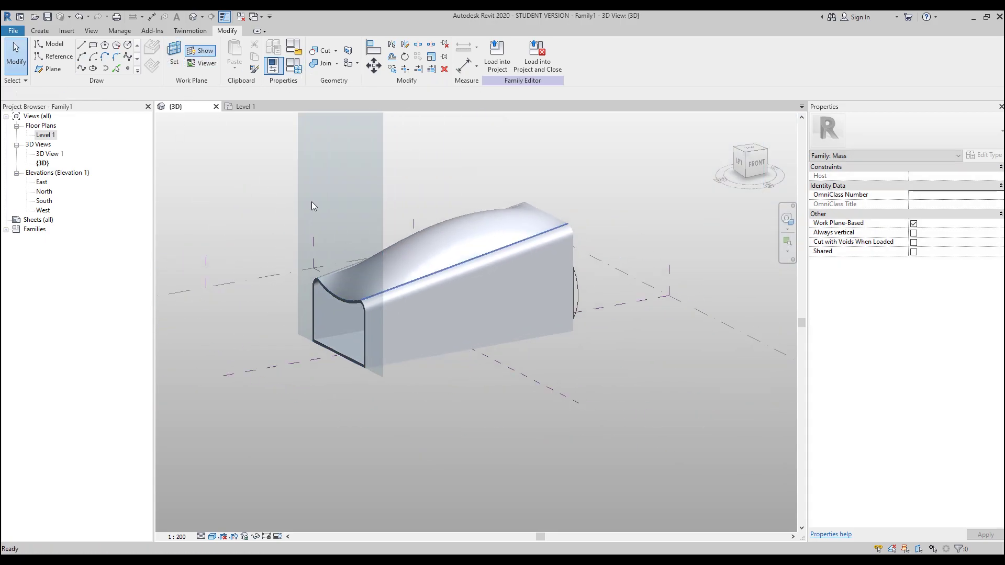
Step: Pick the arc profile at the flat-topped end to copy it onto the dip-topped end's work plane
click(116, 69)
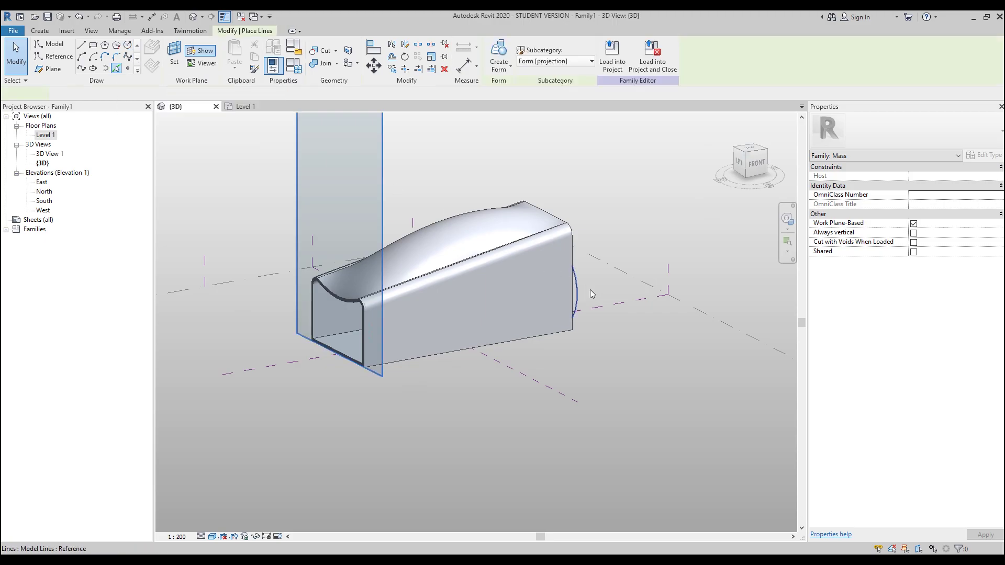
click(579, 299)
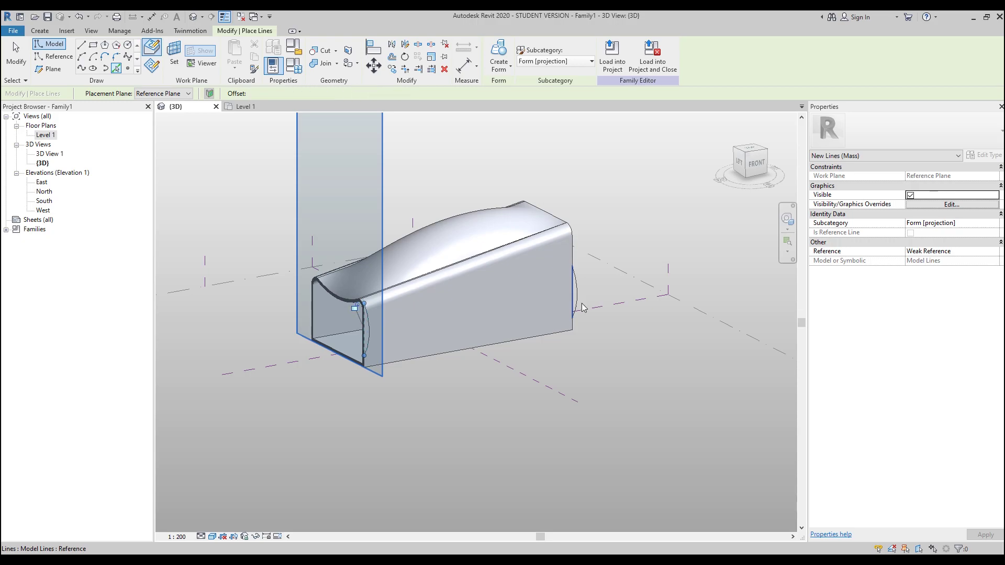
shift+middle_drag(574, 341, 335, 348)
key(Escape)
key(Escape)
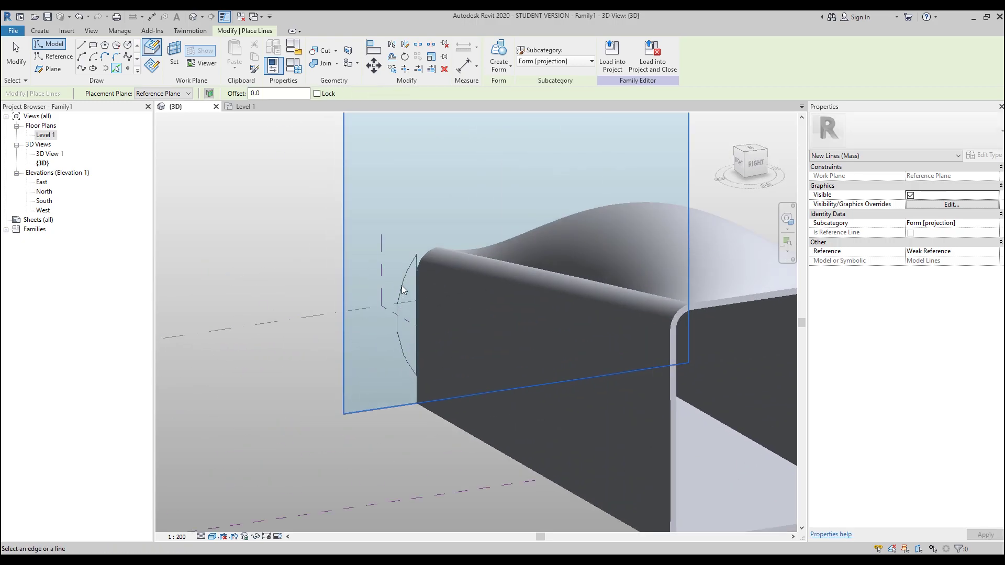
scroll(409, 287, up, 3)
scroll(408, 286, up, 1)
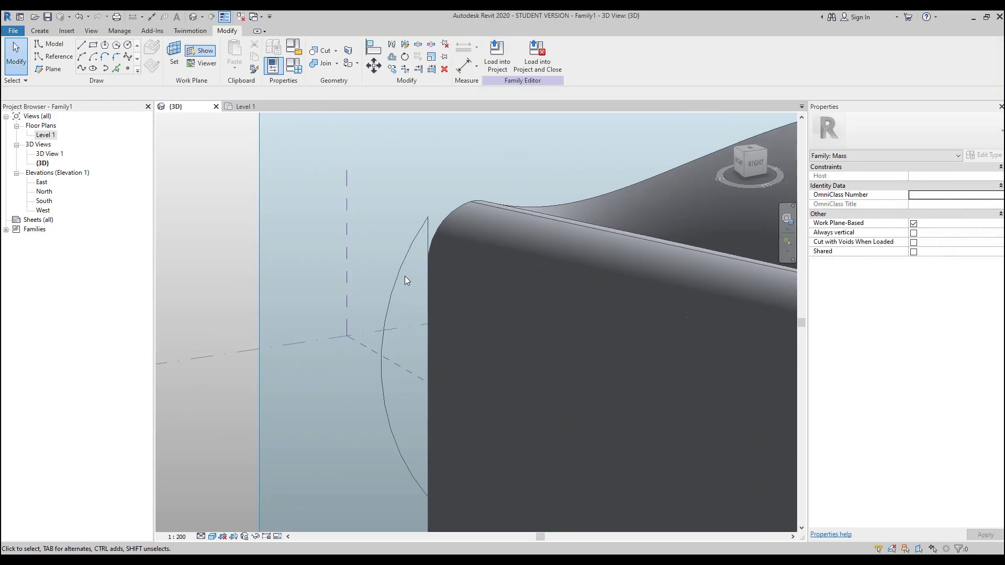
click(401, 269)
key(Escape)
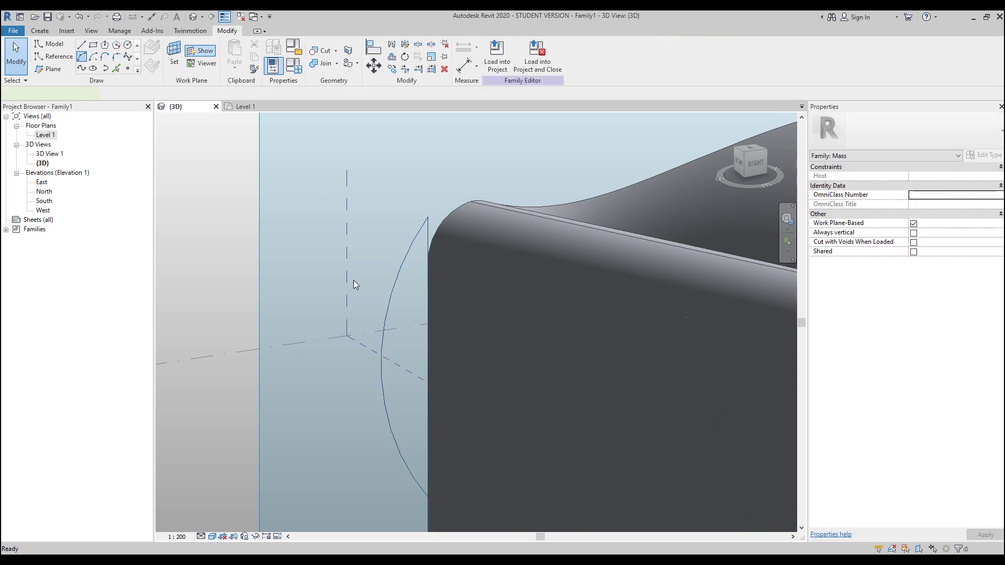
Step: Sketch a smaller outward arc with a radius of about 7096 on the dip-topped end's side edge and remove the copied profile
key(l)
key(i)
click(425, 305)
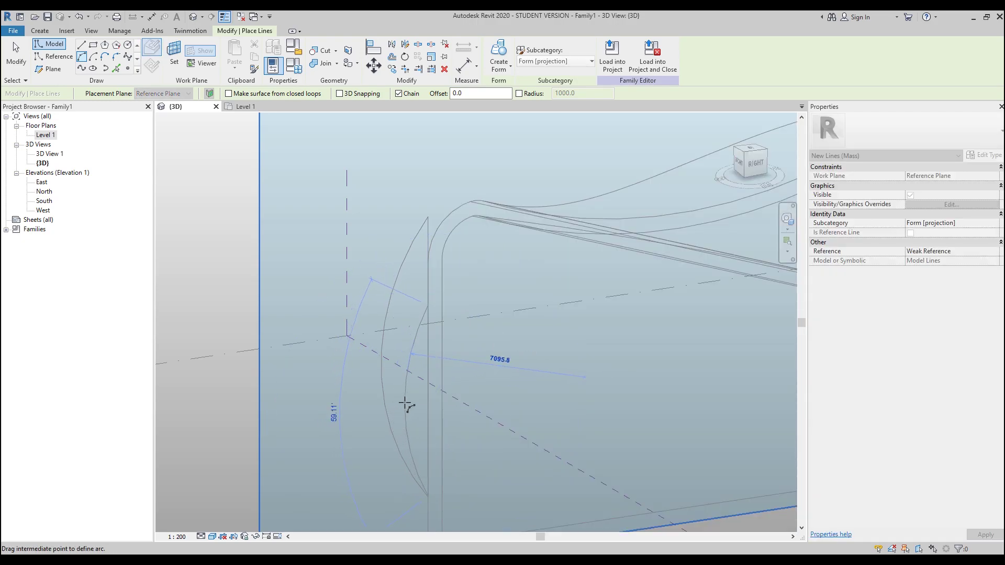
click(384, 385)
key(Escape)
key(Escape)
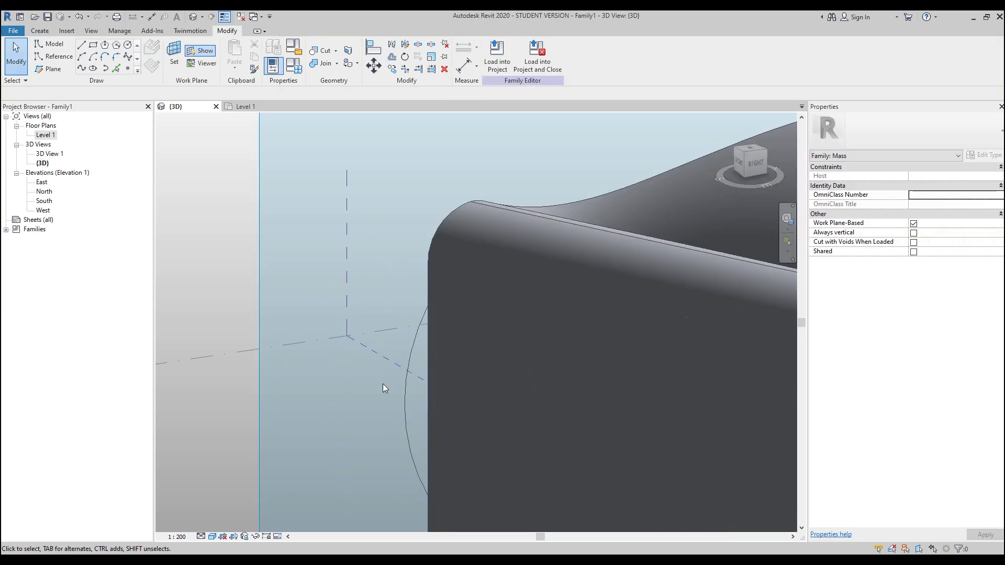
Step: Close the smaller arc profile with a straight vertical line between the arc's endpoints
click(429, 276)
middle_drag(429, 276, 366, 236)
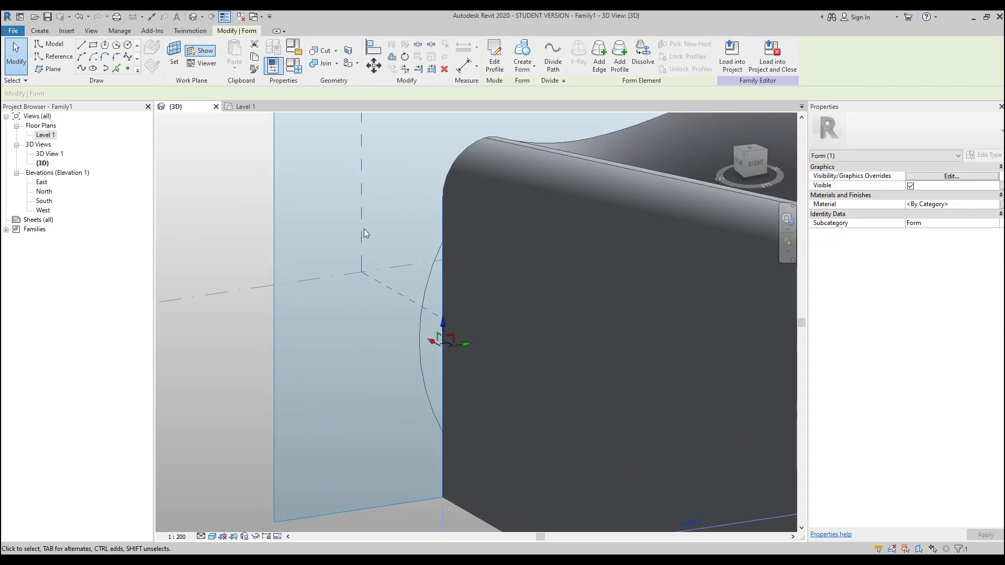
key(l)
key(i)
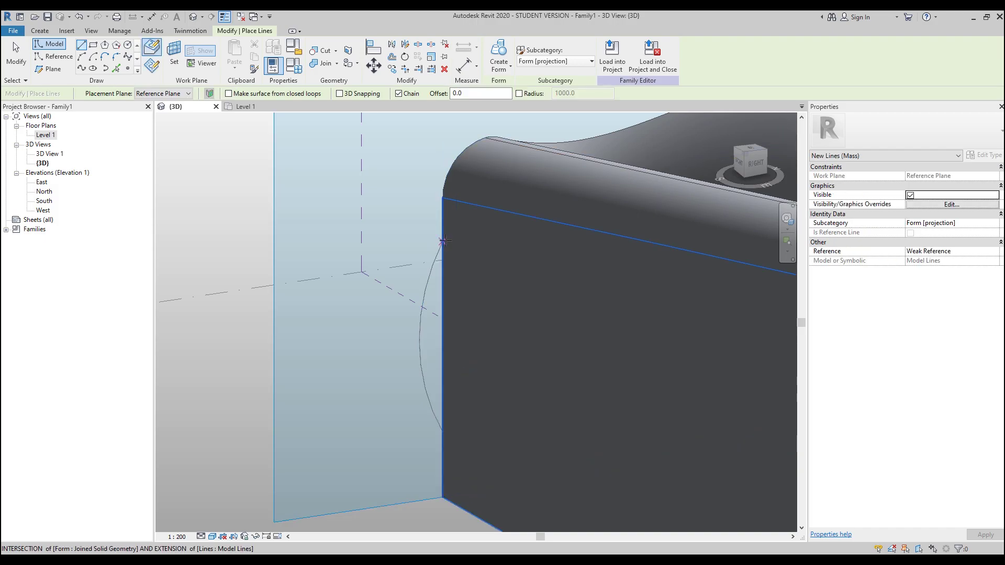
click(443, 241)
click(451, 437)
key(Escape)
key(Escape)
Step: Create a solid lofted form along the side of the mass from the closed arc profiles at both ends
click(441, 362)
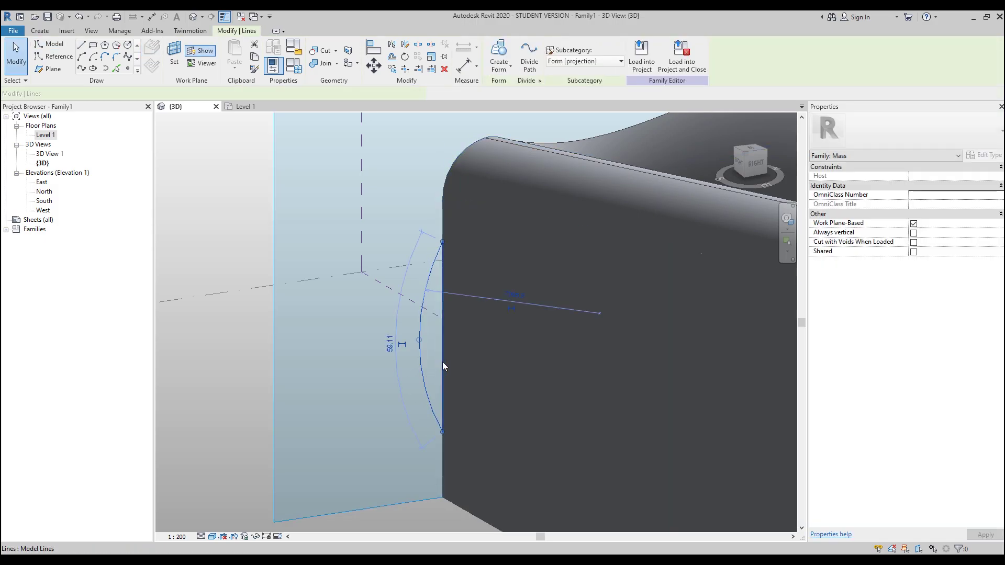
ctrl+click(442, 362)
shift+middle_drag(442, 362, 381, 274)
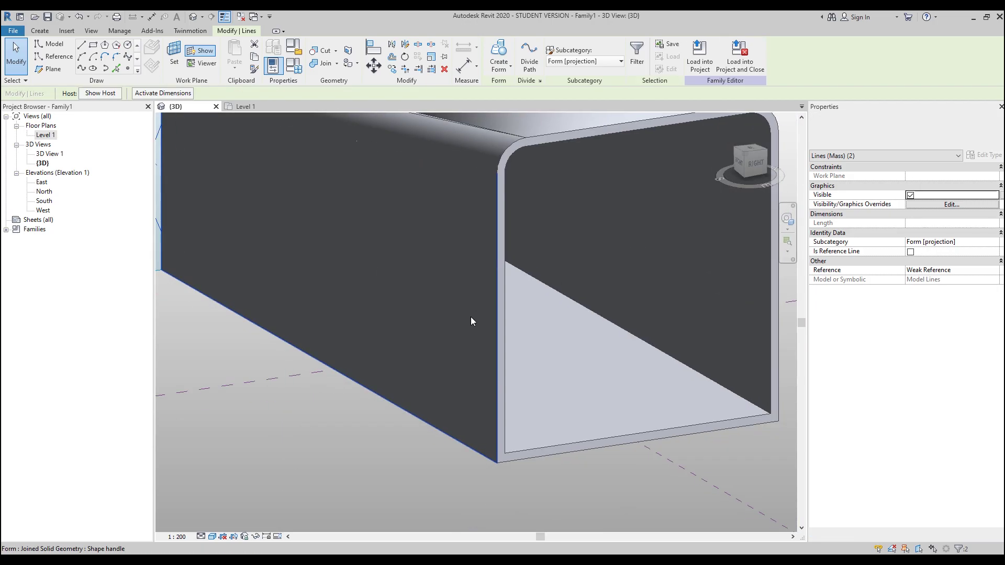
shift+middle_drag(448, 319, 473, 228)
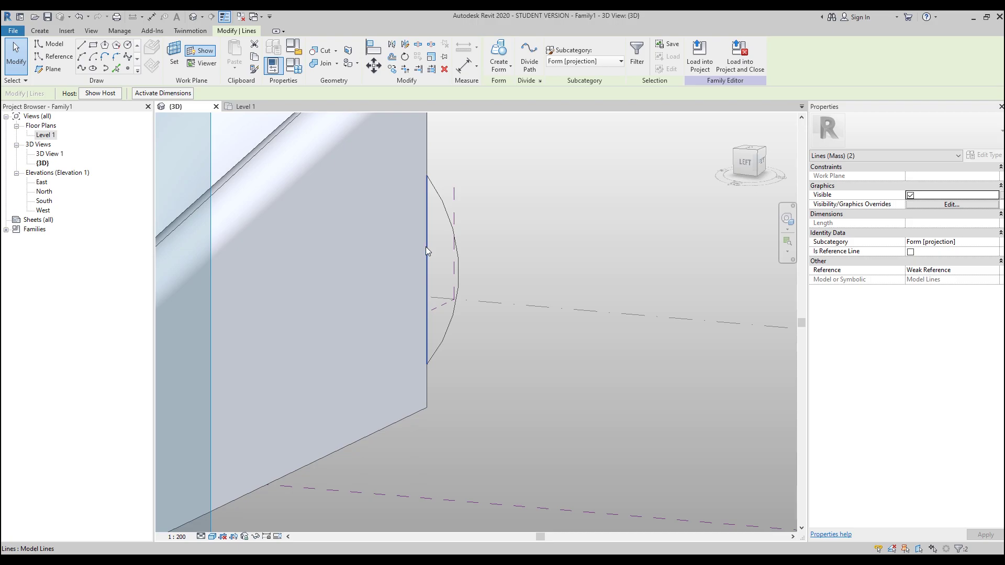
click(498, 53)
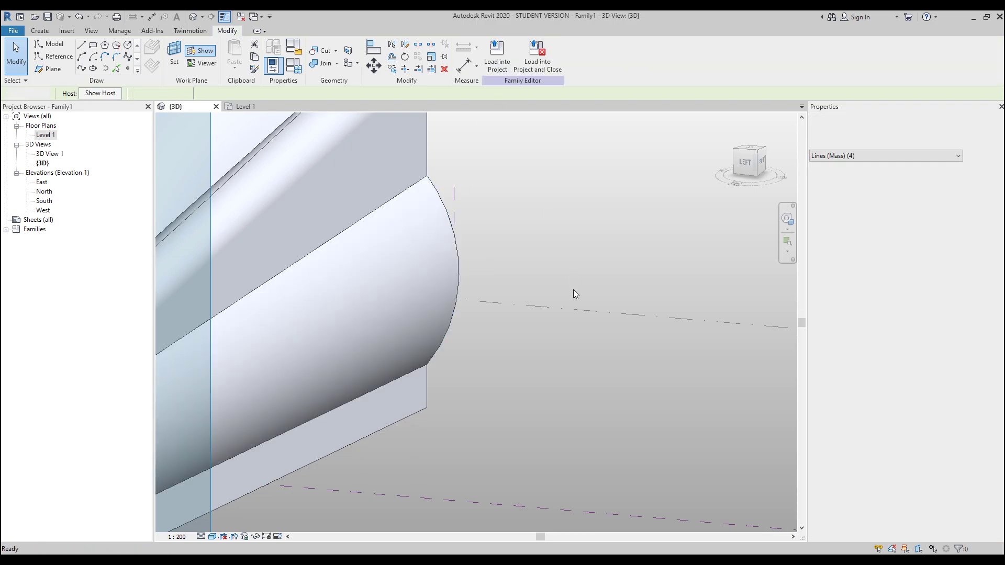
click(573, 288)
shift+middle_drag(573, 288, 433, 267)
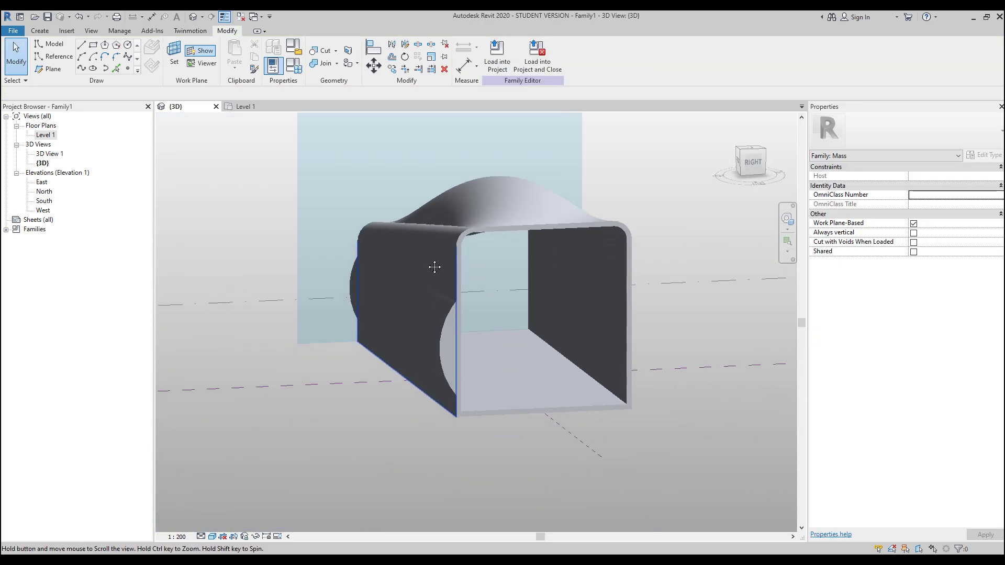
Step: Try to join the side bulge to the hollow mass
scroll(395, 317, up, 3)
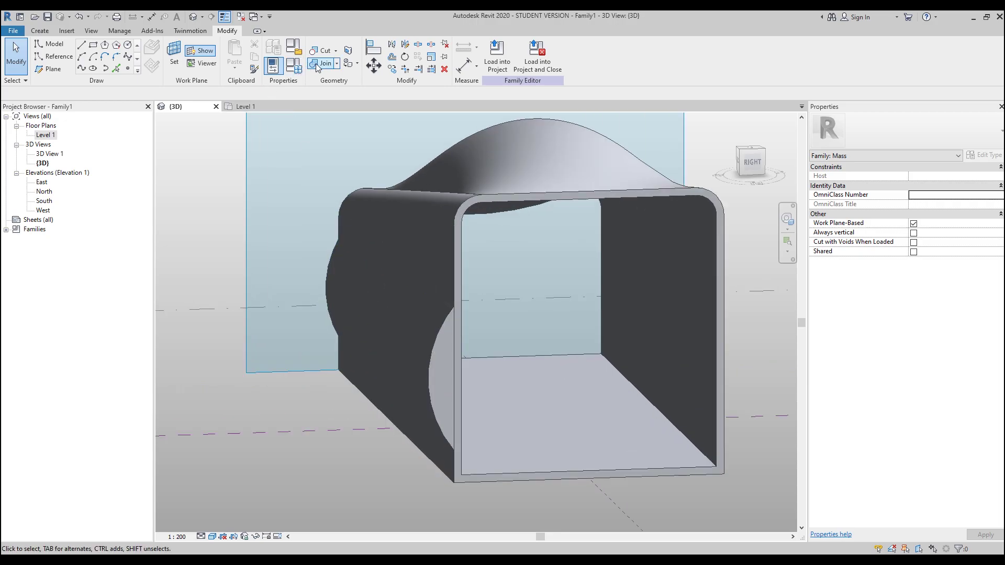
click(478, 432)
key(Escape)
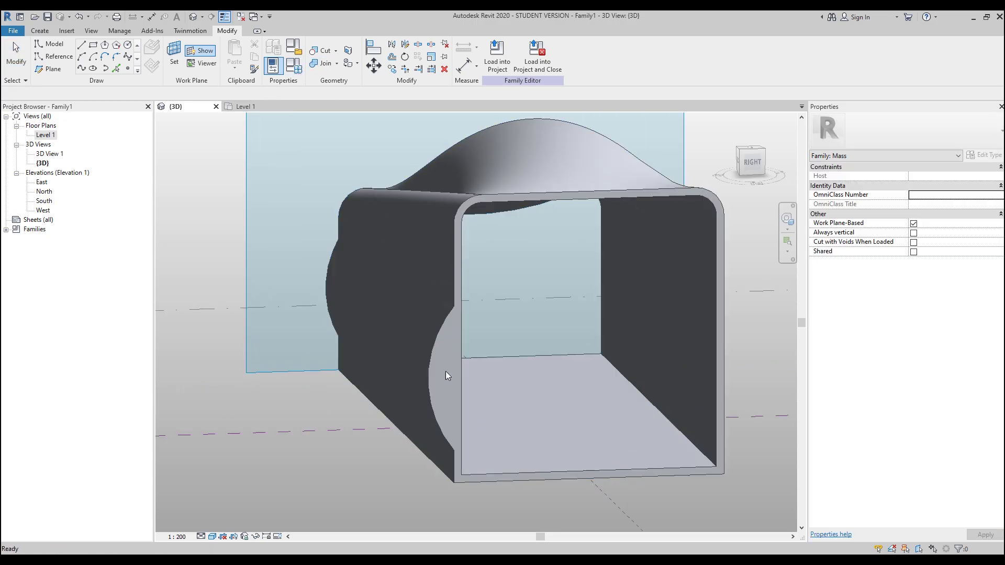
scroll(447, 328, down, 3)
shift+middle_drag(447, 328, 527, 303)
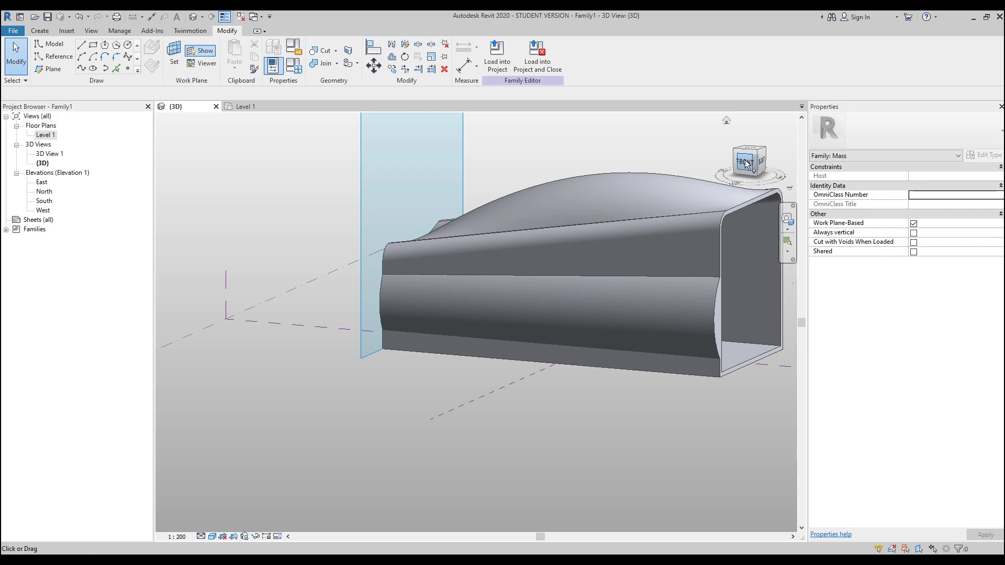
Step: Set the Center (Front/Back) reference plane as the work plane and face the mass from the front
click(745, 164)
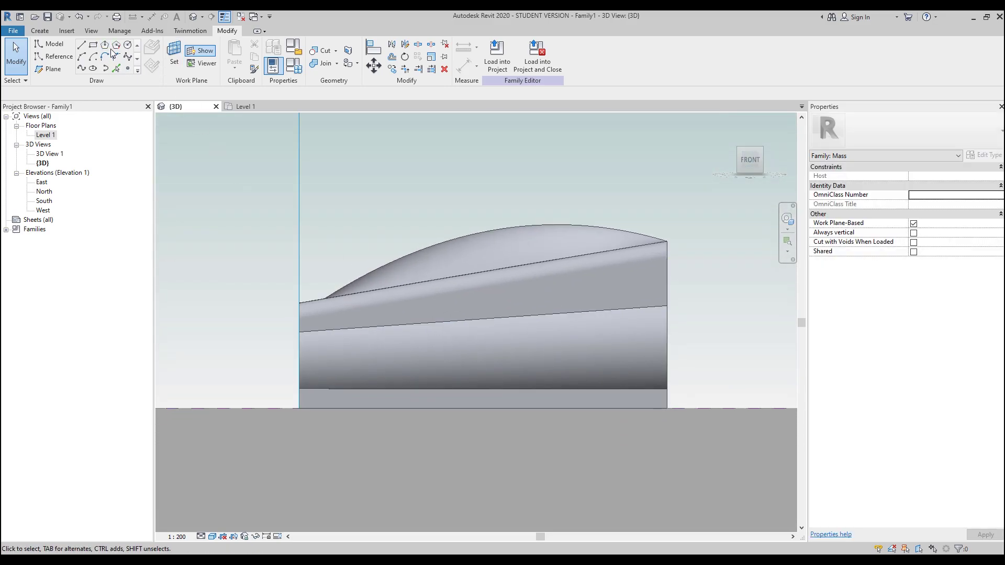
click(173, 54)
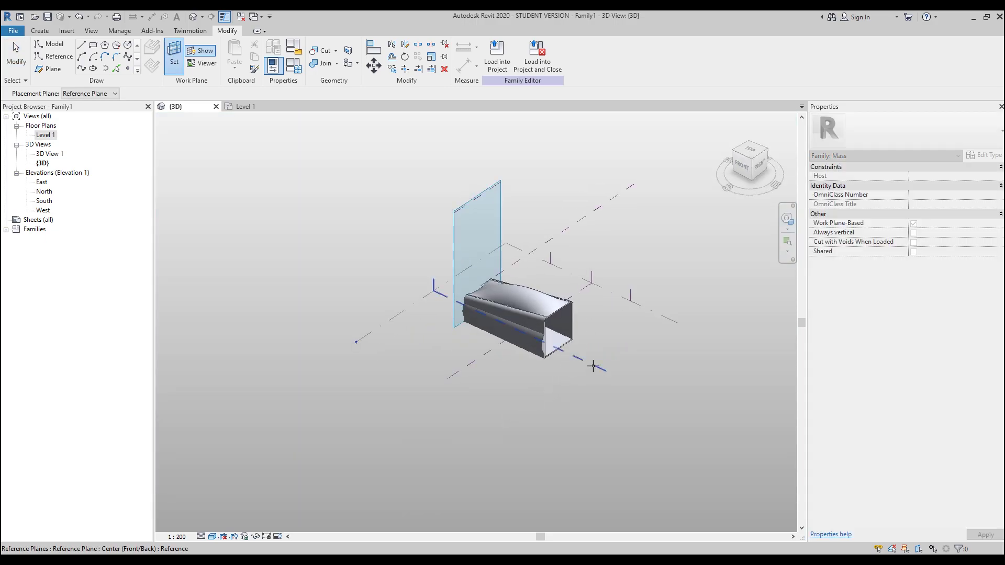
click(593, 366)
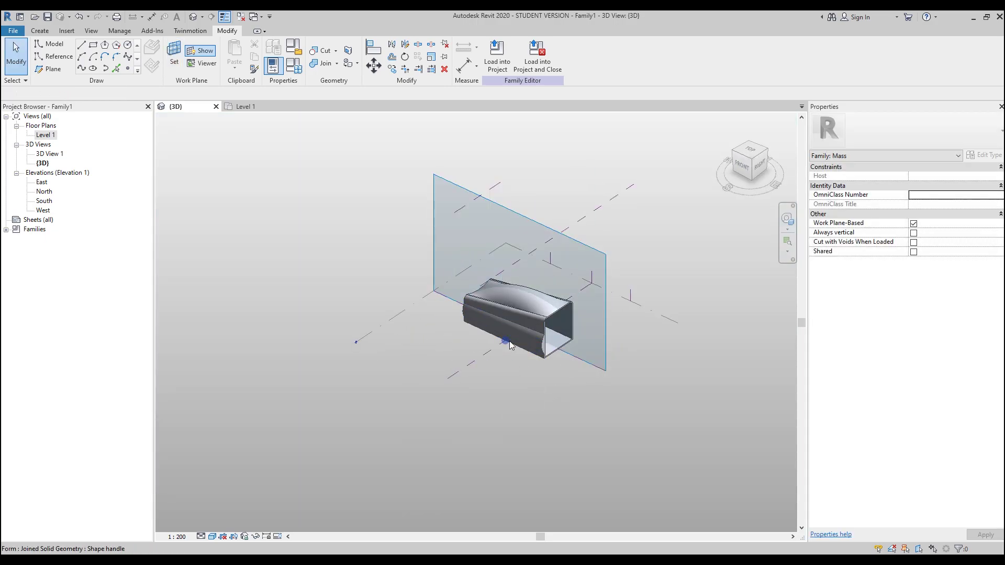
click(725, 182)
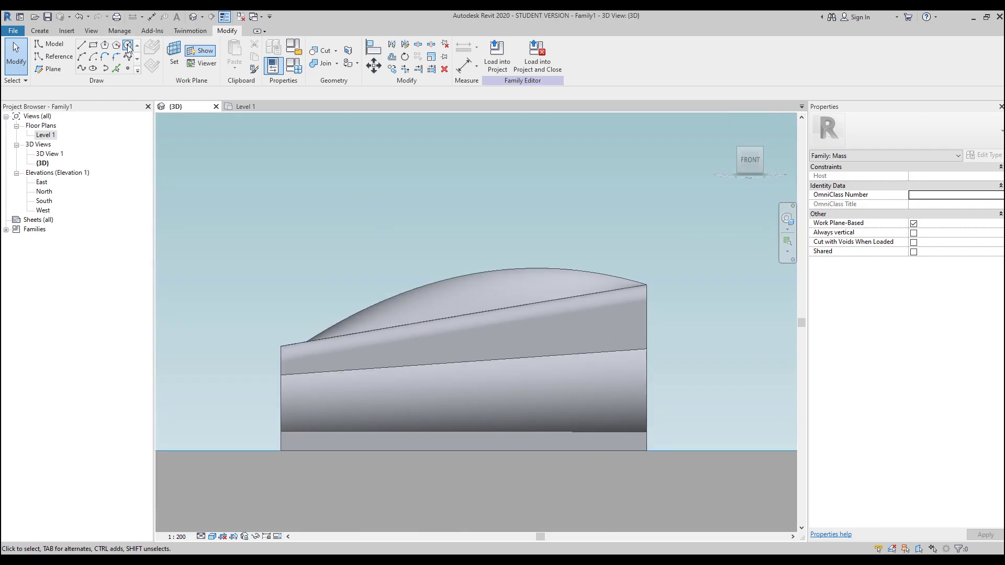
Step: Sketch a circle with a radius of about 4000 on the work plane, over the bulged side near the lower end
click(128, 46)
click(383, 395)
click(412, 415)
scroll(482, 373, down, 2)
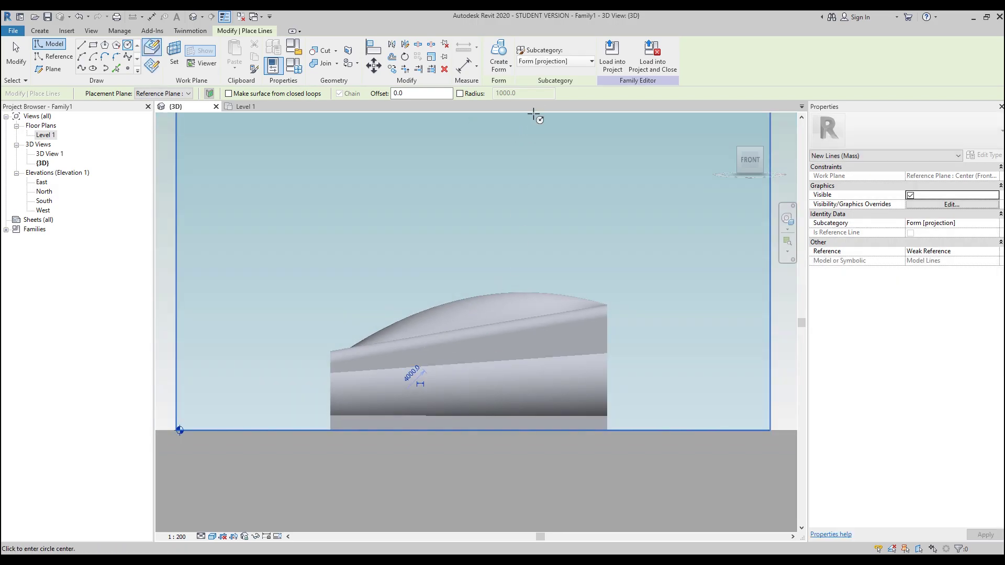
key(Escape)
key(Escape)
Step: Create a solid cylinder from the circle and extend its inner end out through the opposite side wall
shift+middle_drag(589, 380, 362, 418)
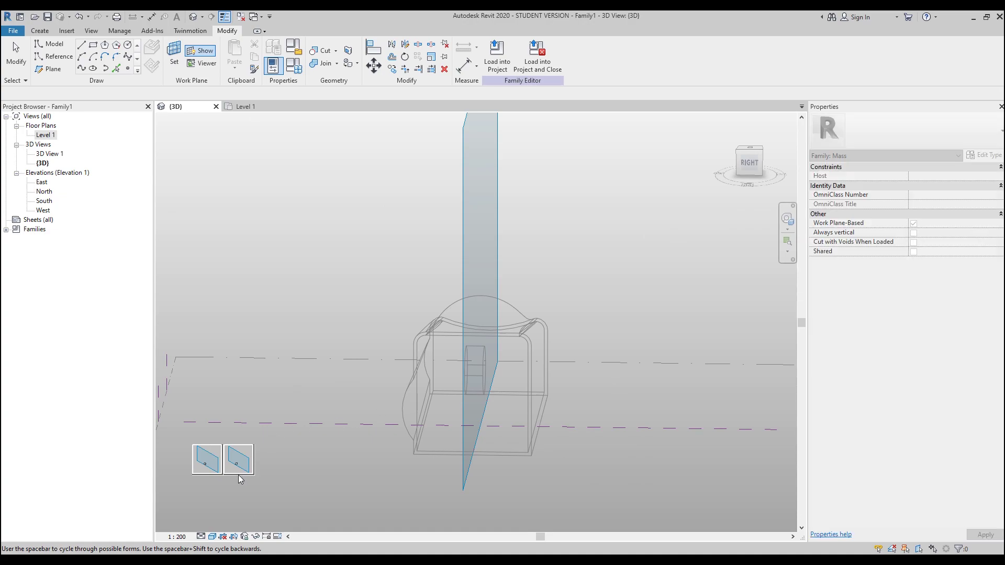
click(211, 466)
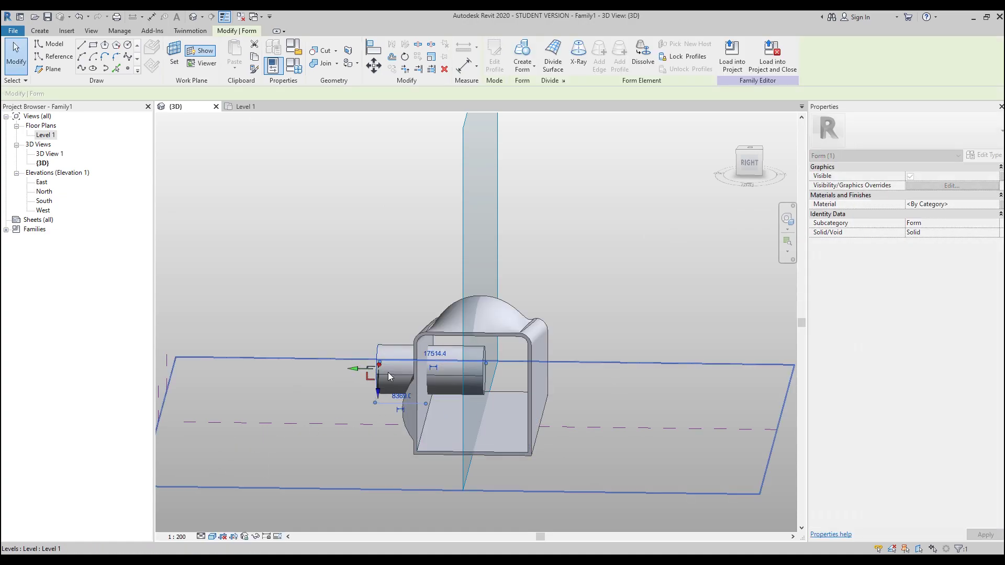
shift+middle_drag(535, 375, 480, 381)
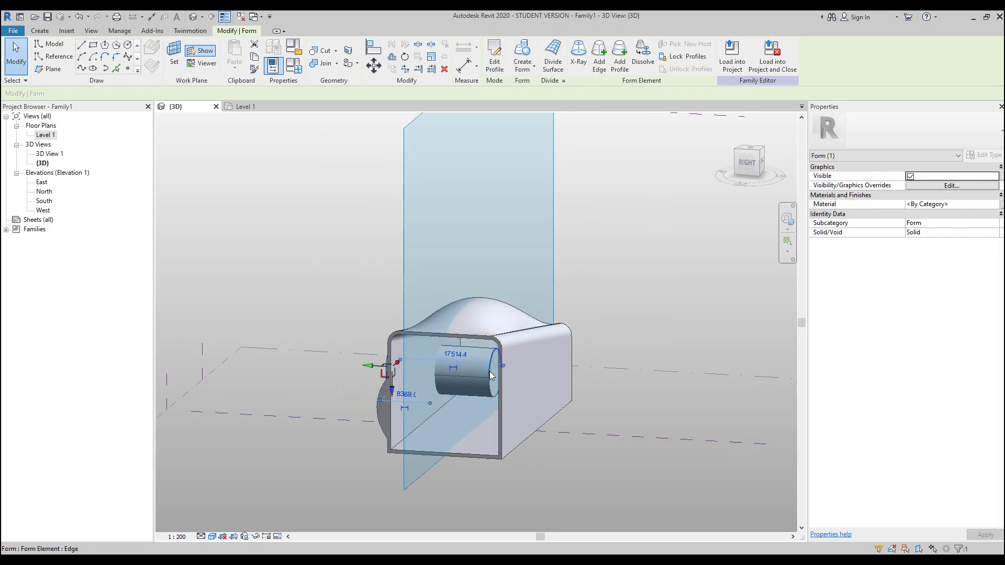
click(492, 376)
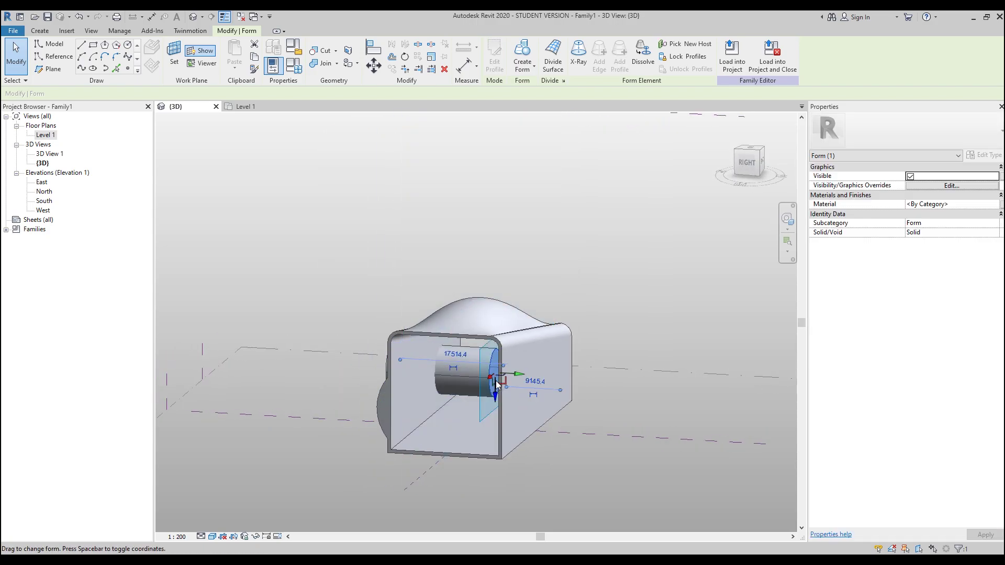
drag(519, 378, 625, 388)
key(Escape)
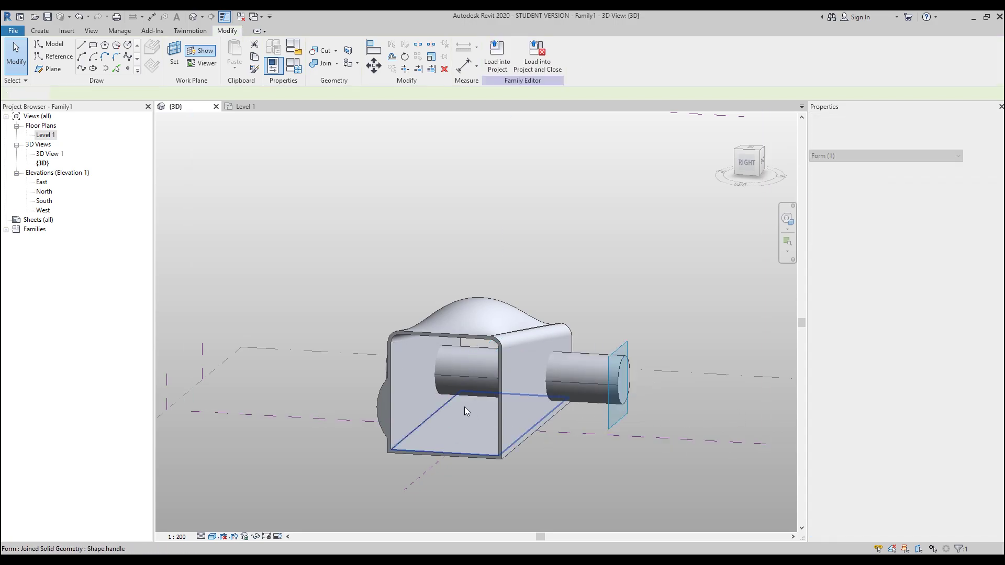
Step: Change the cylinder from Solid to Void so it cuts a round opening through both side walls
shift+middle_drag(464, 407, 469, 411)
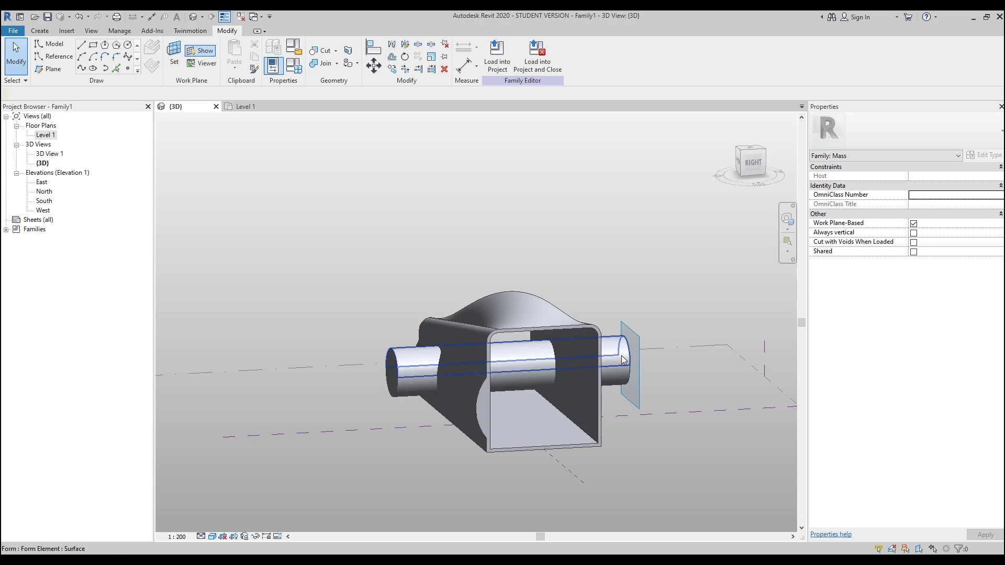
click(621, 357)
key(Escape)
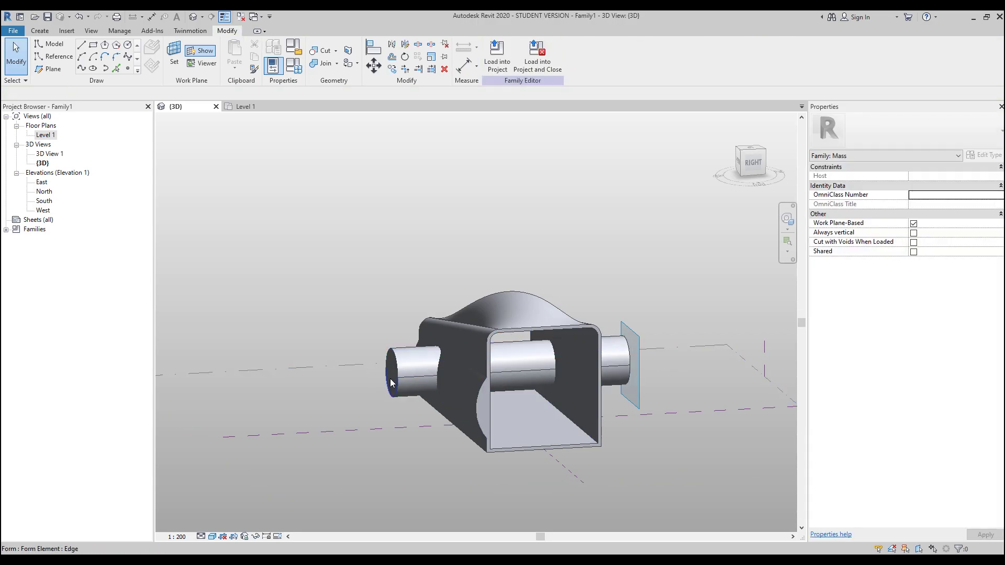
click(390, 378)
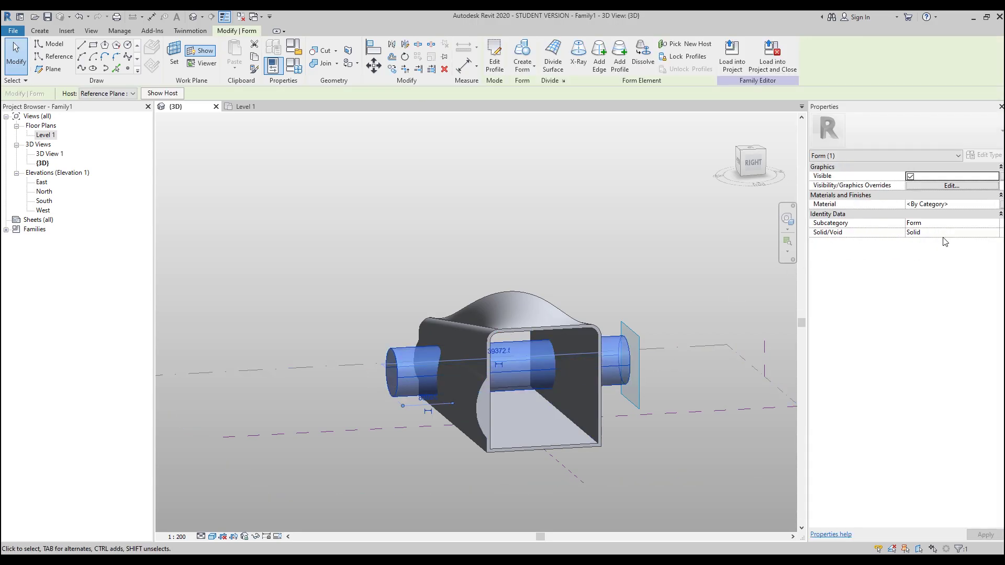
click(997, 234)
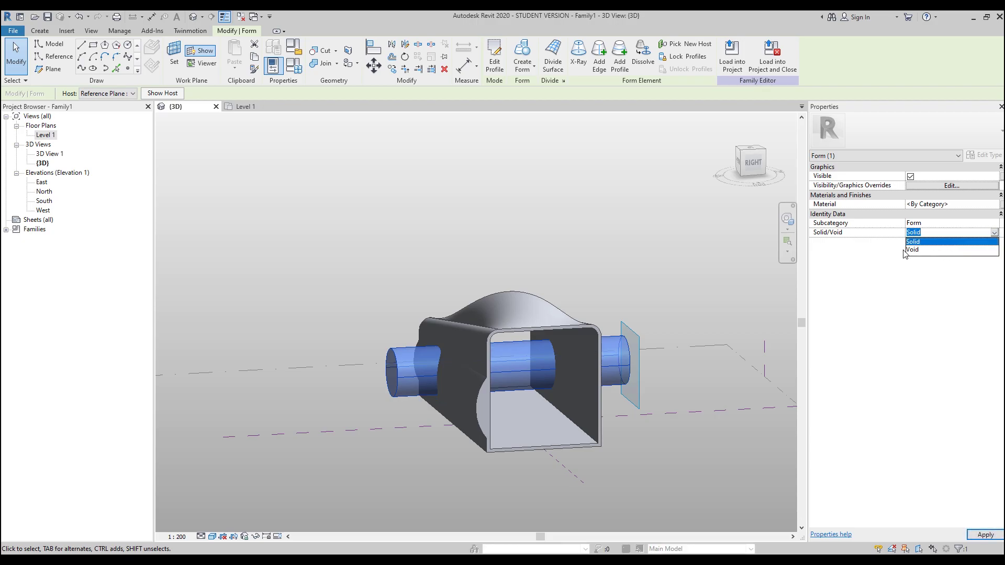
click(921, 255)
click(676, 459)
shift+middle_drag(381, 456, 585, 371)
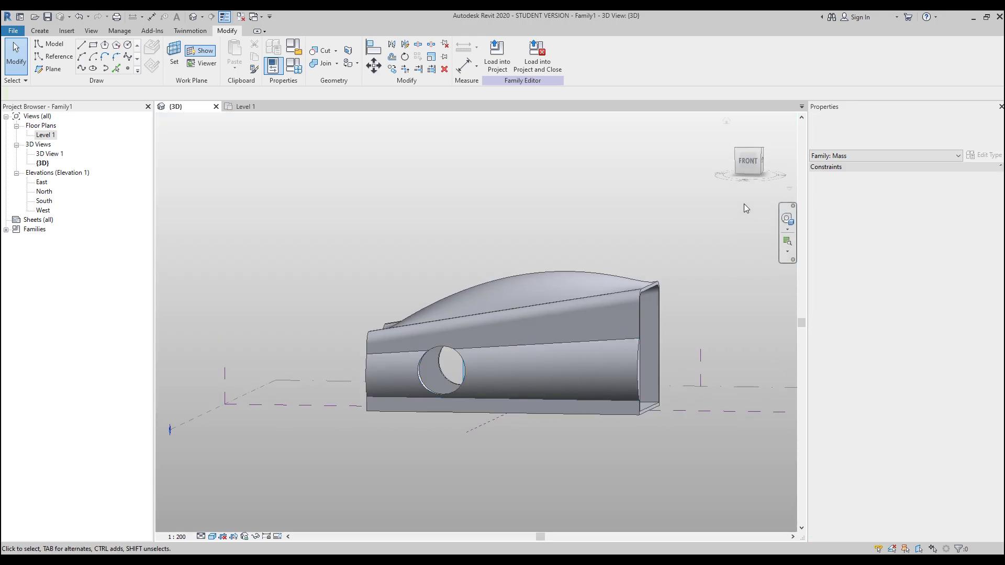
Step: From the front view, sketch a second circle with a radius of about 6000 near the taller end of the mass
click(749, 160)
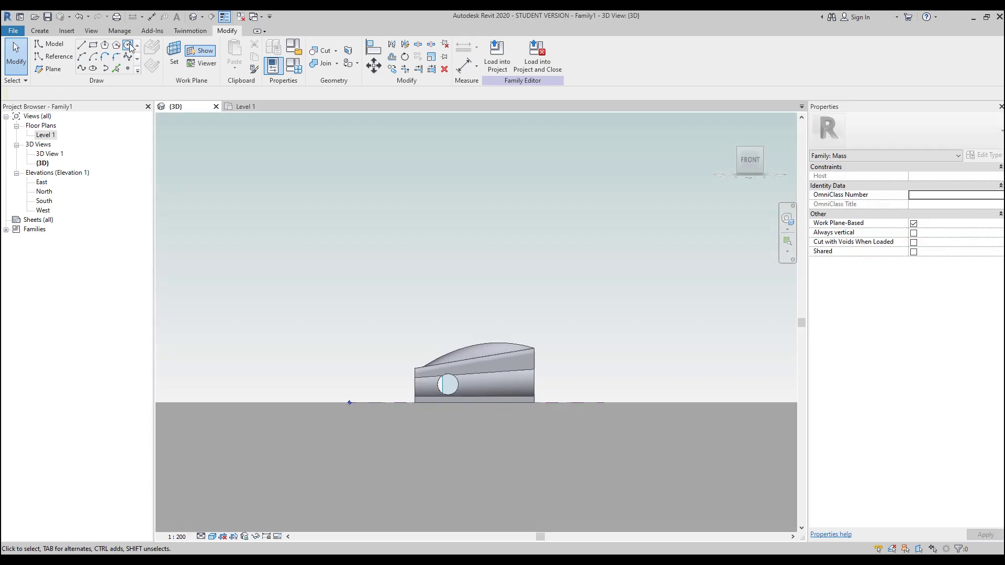
click(127, 44)
scroll(518, 396, up, 1)
click(532, 394)
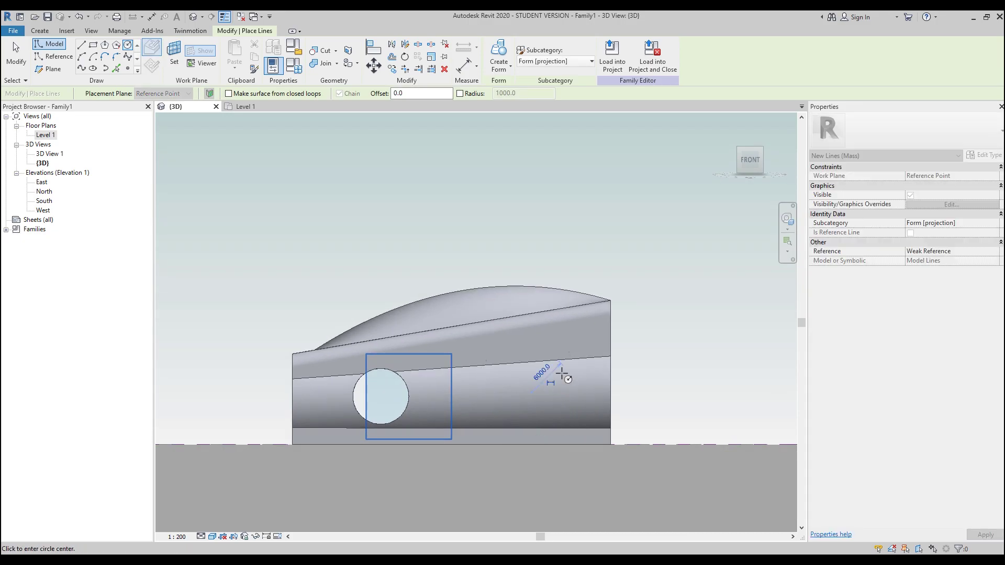
click(560, 377)
key(Escape)
key(Escape)
shift+middle_drag(708, 406, 610, 402)
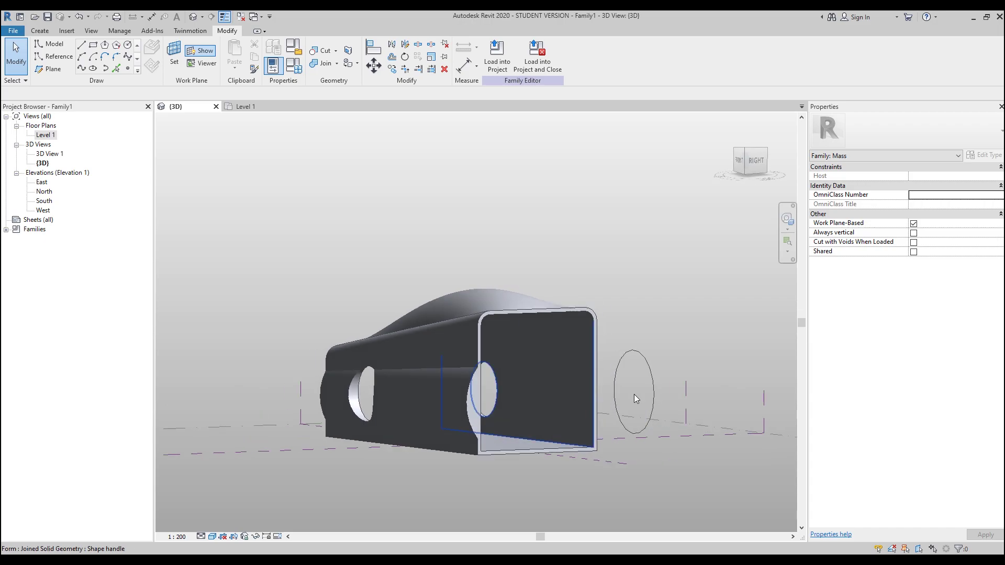
Step: Make the circle's radius dimension permanent and move the circle slightly higher beside the taller end of the mass
click(652, 390)
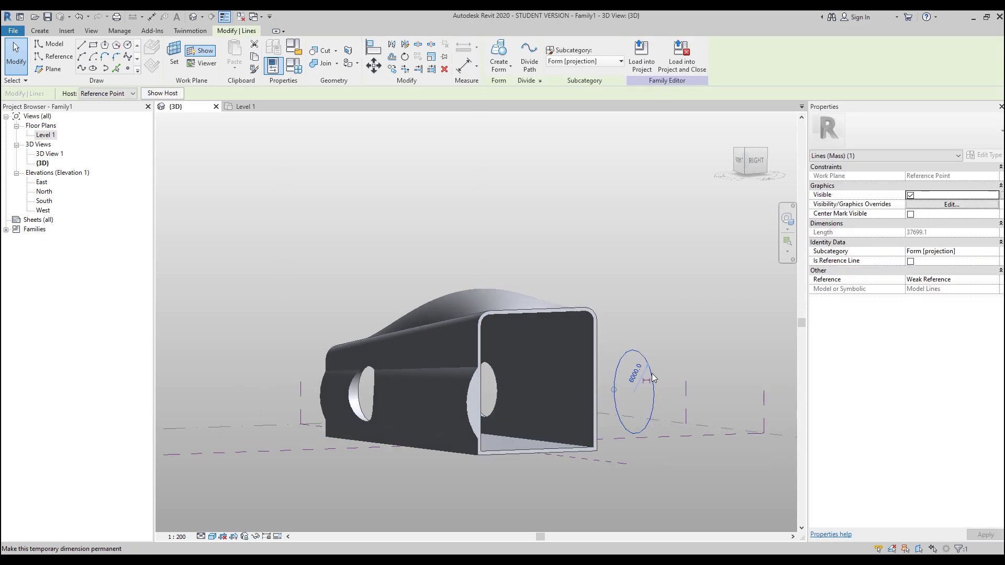
drag(639, 349, 639, 335)
click(704, 314)
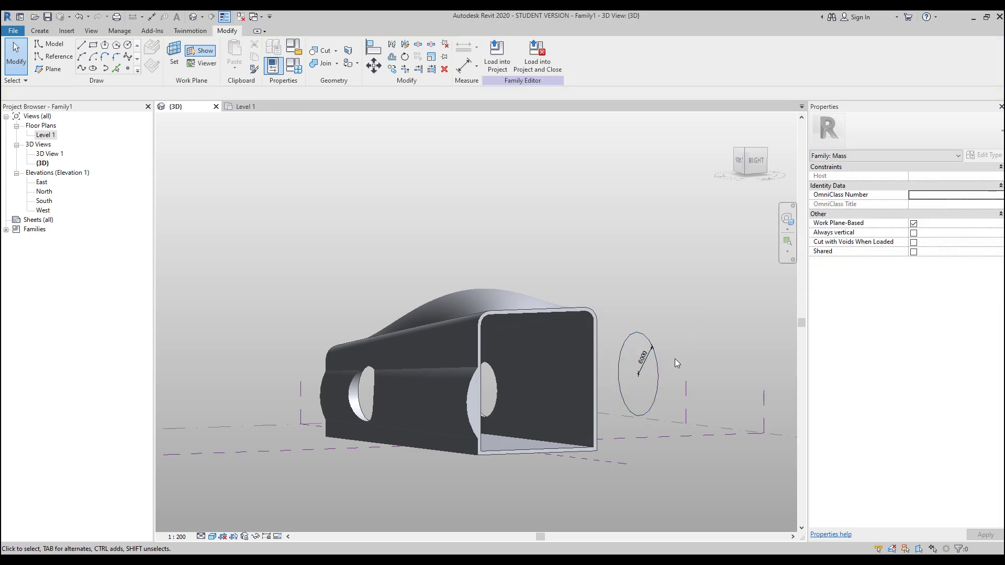
Step: Create a void cylinder from the raised circle and extend its inner end out through the opposite side wall
click(656, 382)
shift+middle_drag(643, 366, 520, 225)
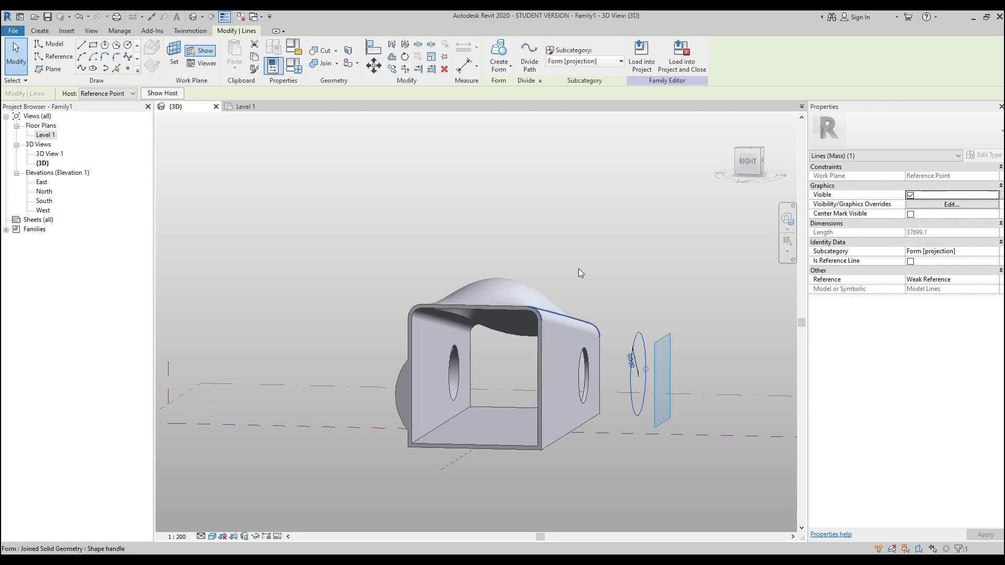
click(510, 67)
click(511, 92)
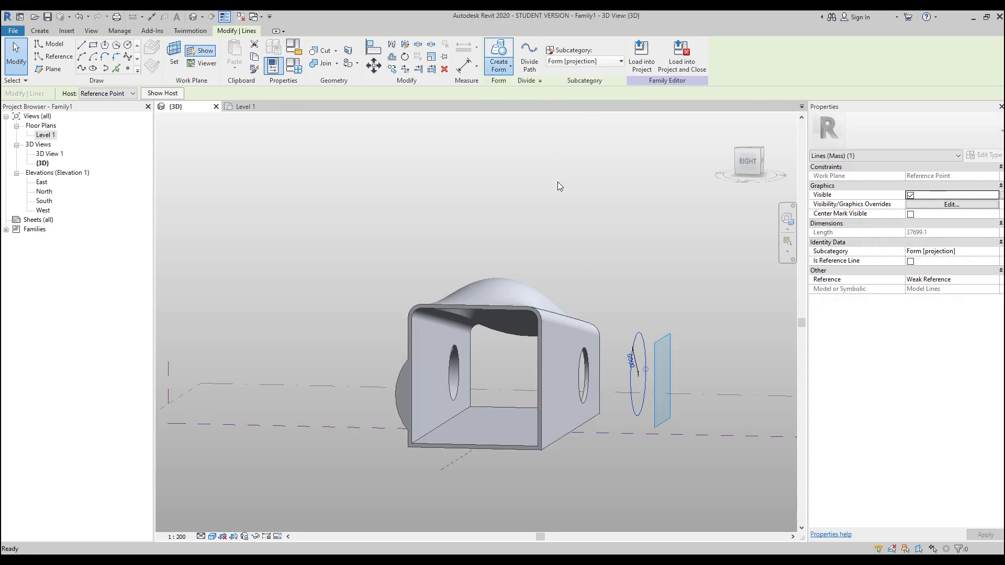
click(591, 500)
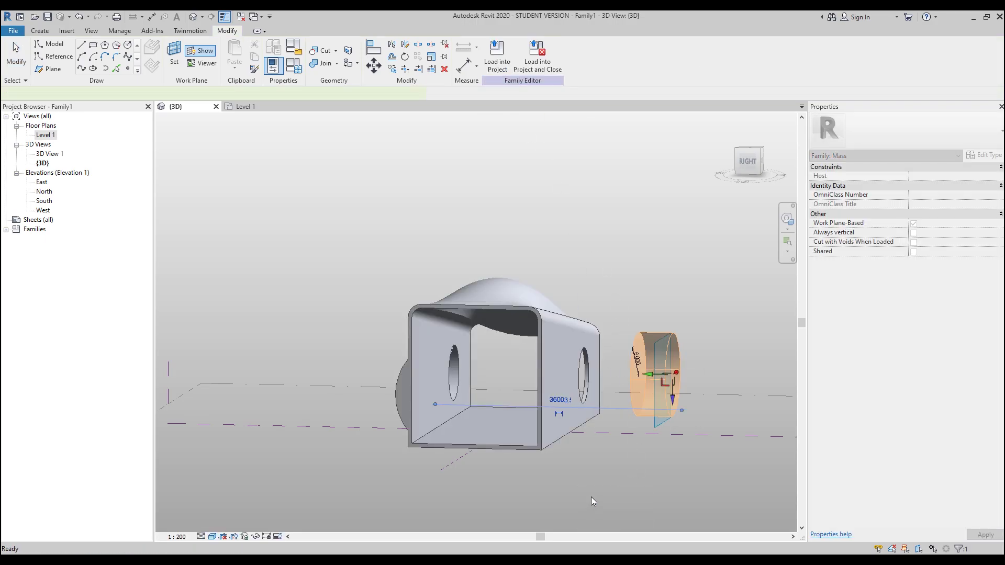
drag(645, 373, 338, 366)
click(398, 182)
Step: Cut the mass with the void cylinder to make a second round opening through both side walls
shift+middle_drag(458, 228, 491, 435)
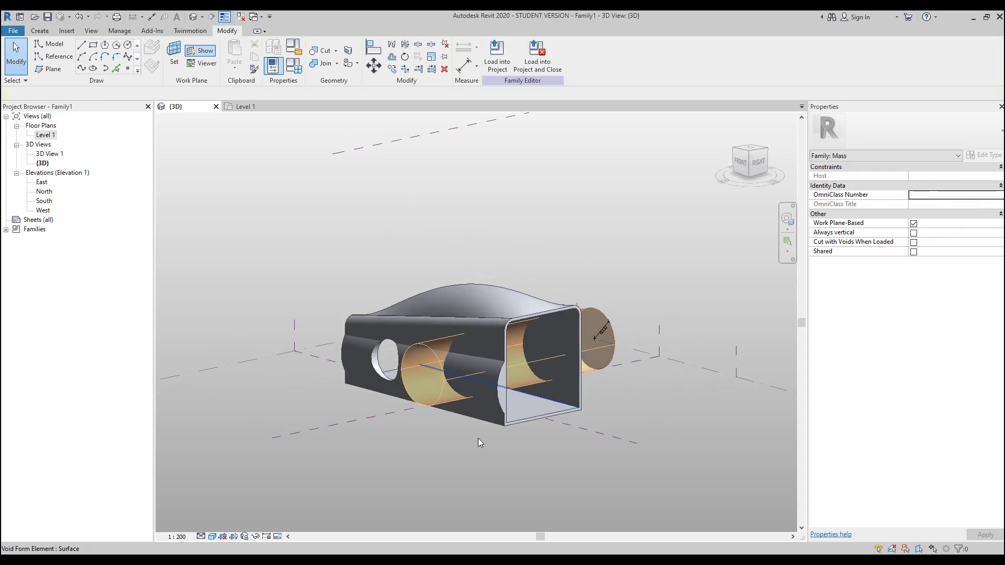
scroll(500, 390, up, 2)
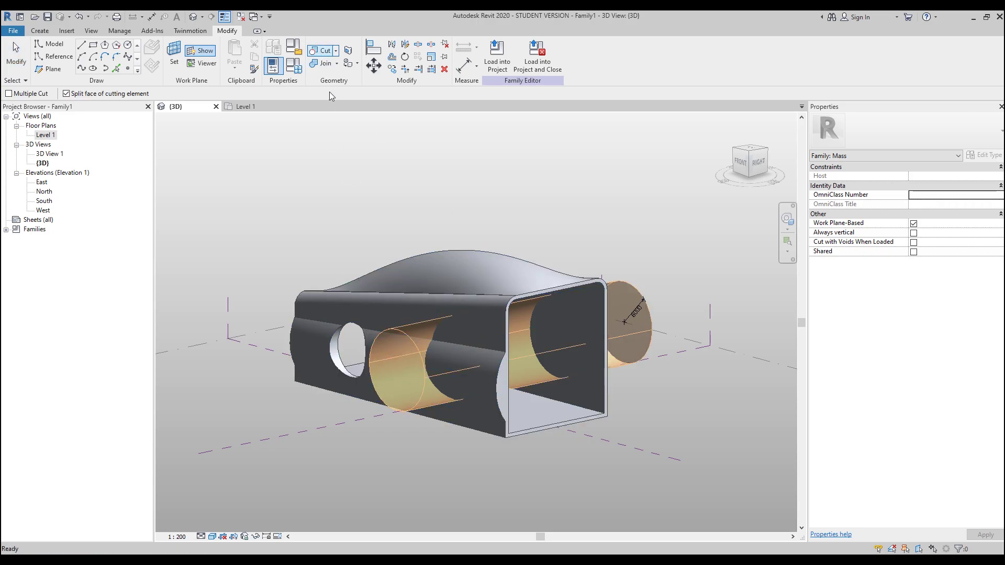
click(461, 373)
click(637, 290)
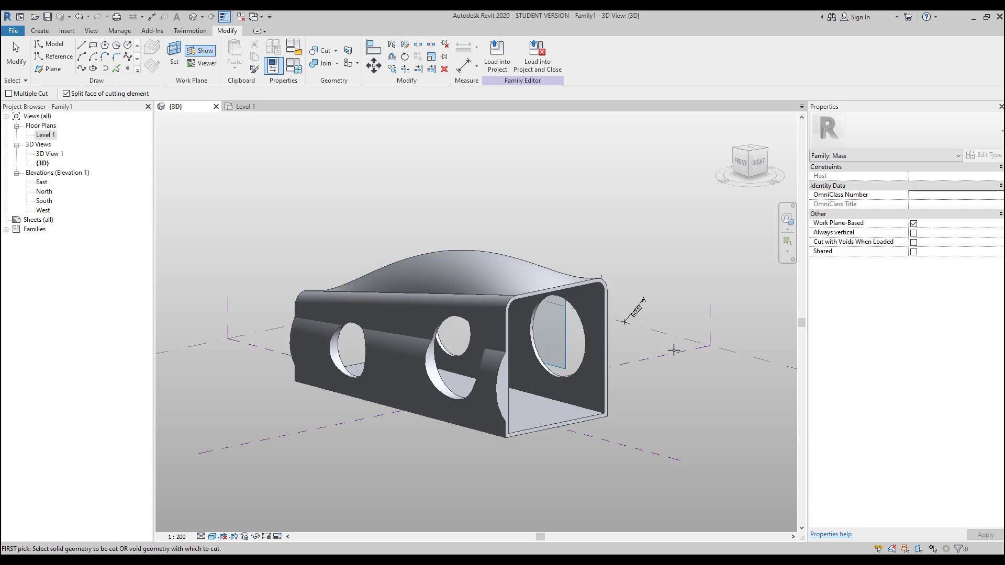
key(Escape)
shift+middle_drag(673, 347, 460, 389)
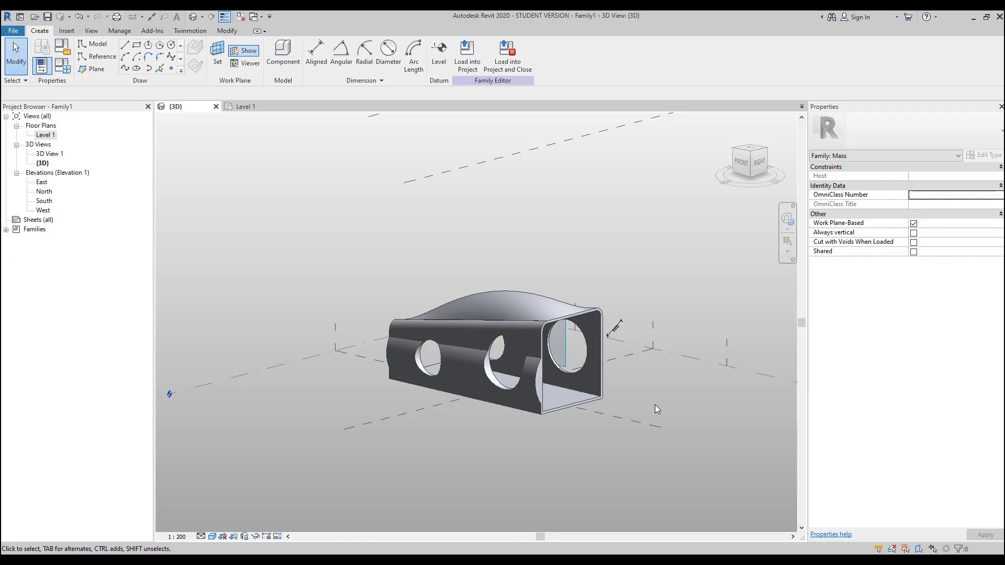
shift+middle_drag(665, 374, 498, 407)
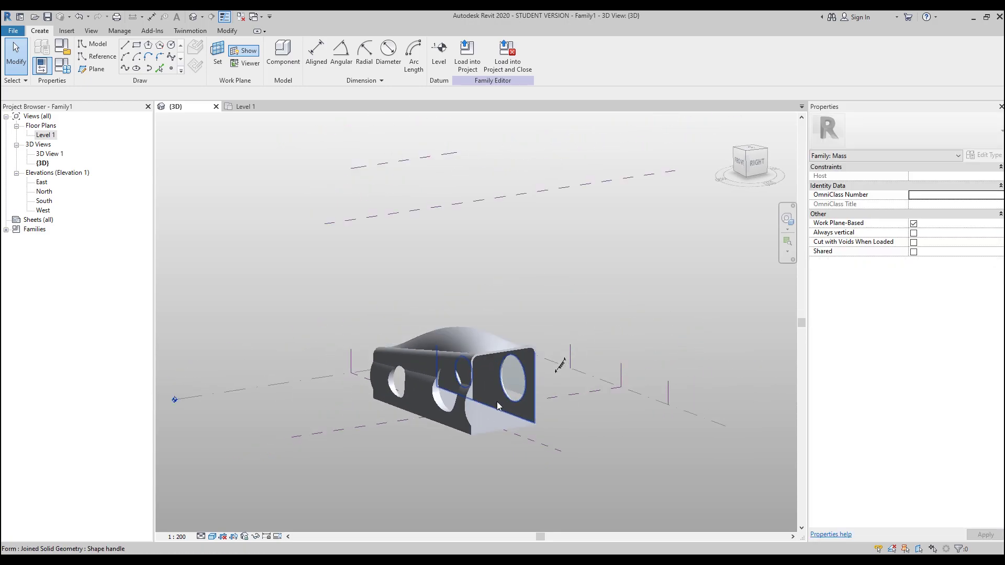